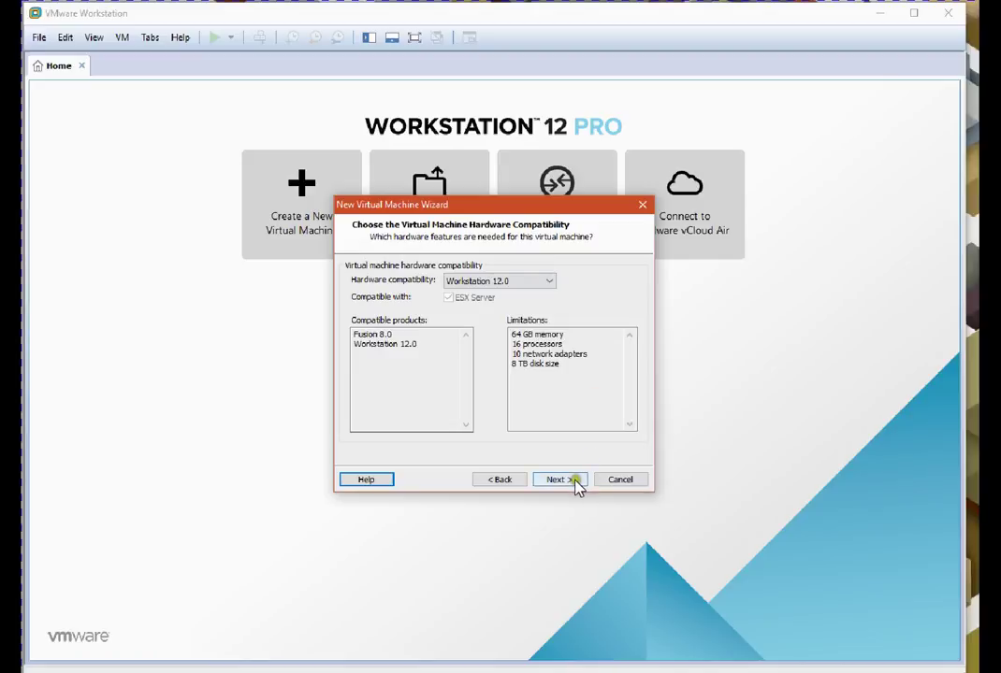
Accept Workstation 12.0 hardware compatibility and defer the operating system install
click(574, 480)
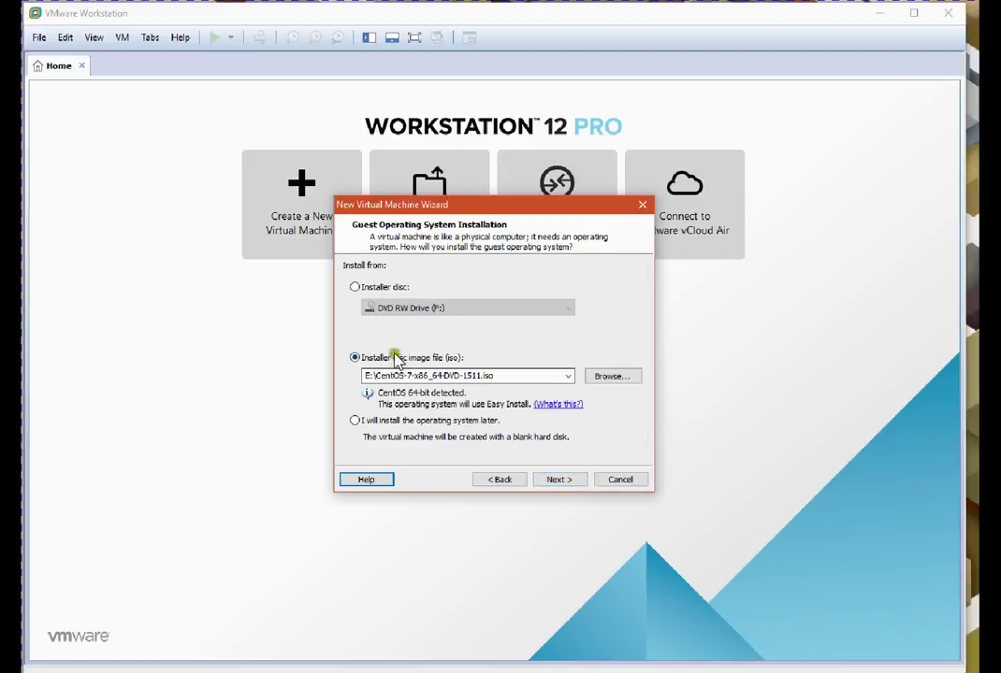
click(355, 421)
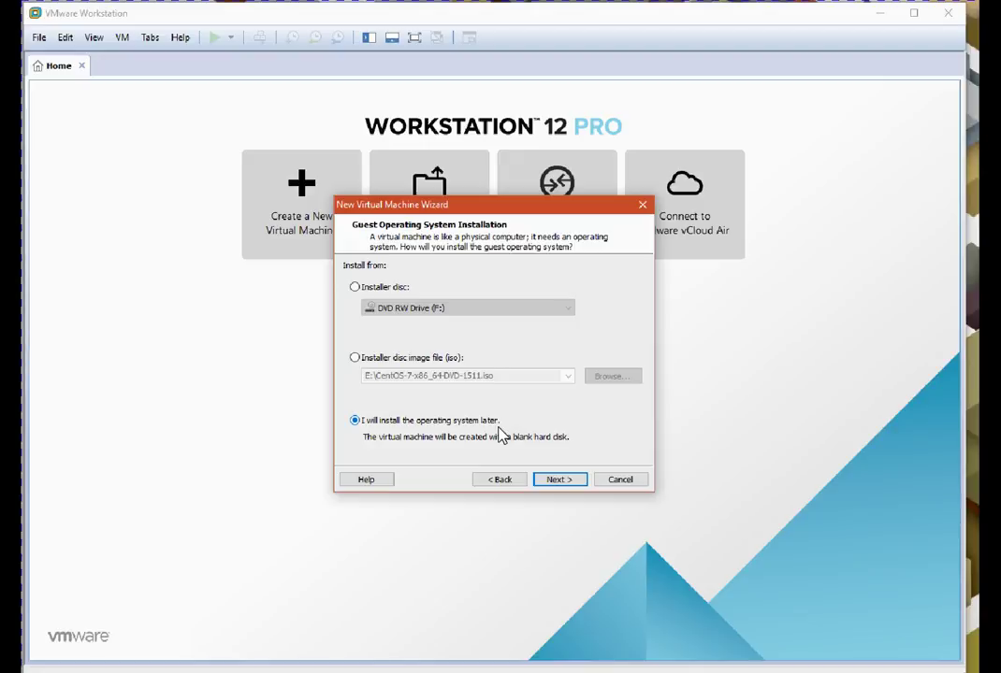
click(560, 470)
click(559, 480)
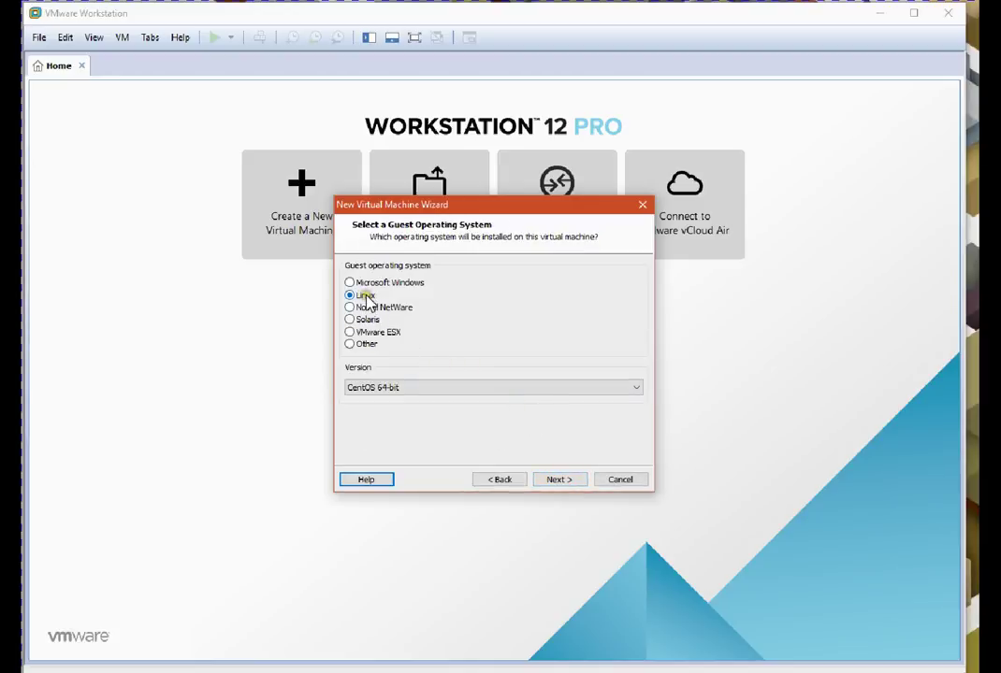
Keep Linux with the CentOS 64-bit version as the guest operating system
click(378, 388)
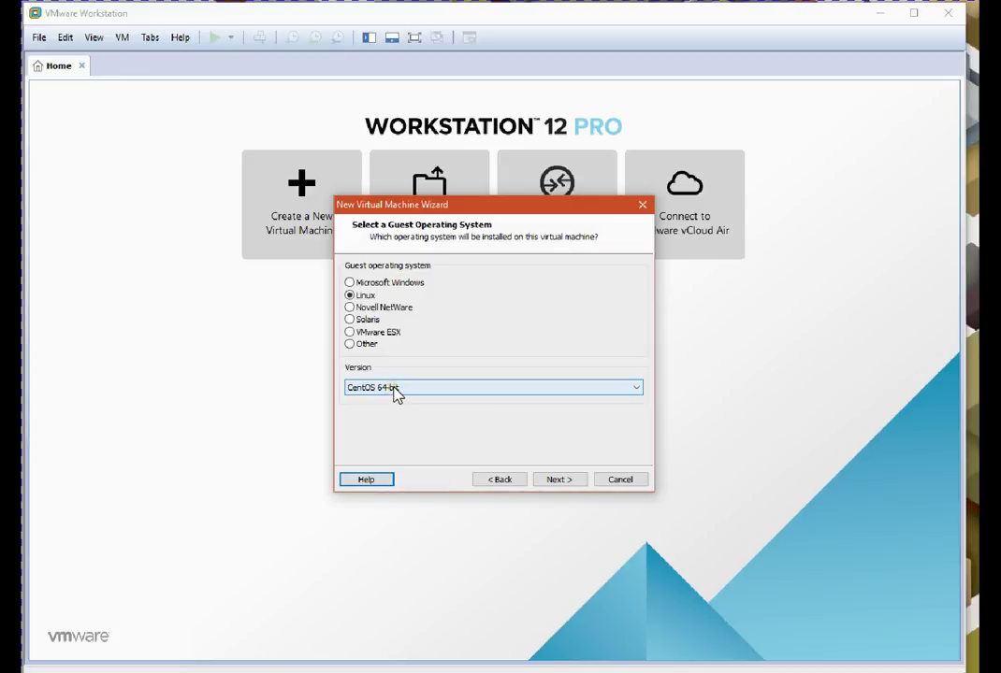
click(394, 391)
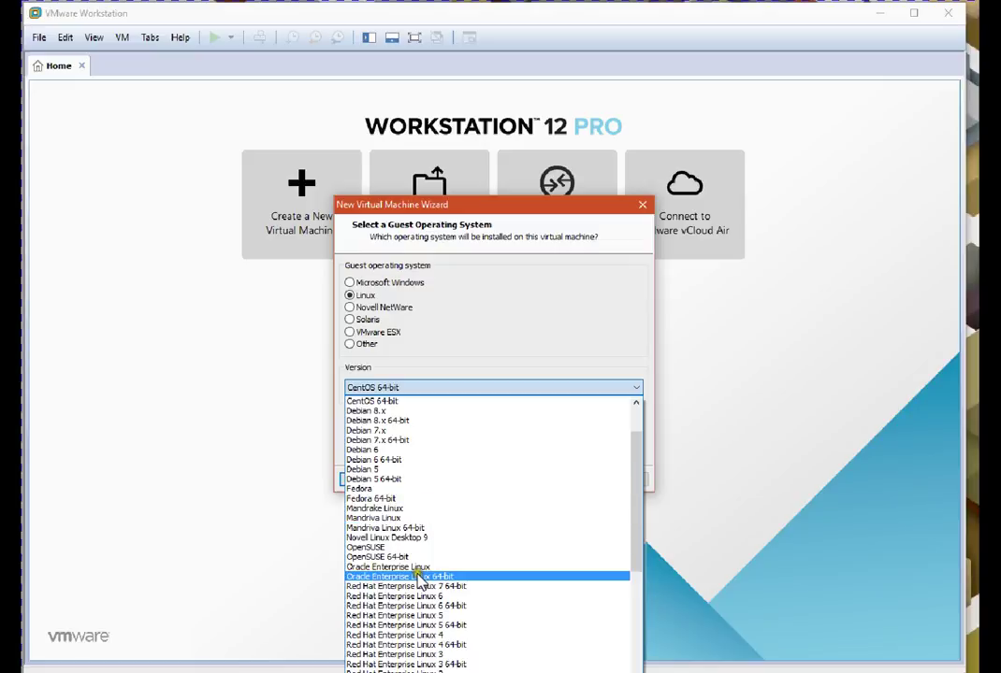
scroll(418, 574, down, 4)
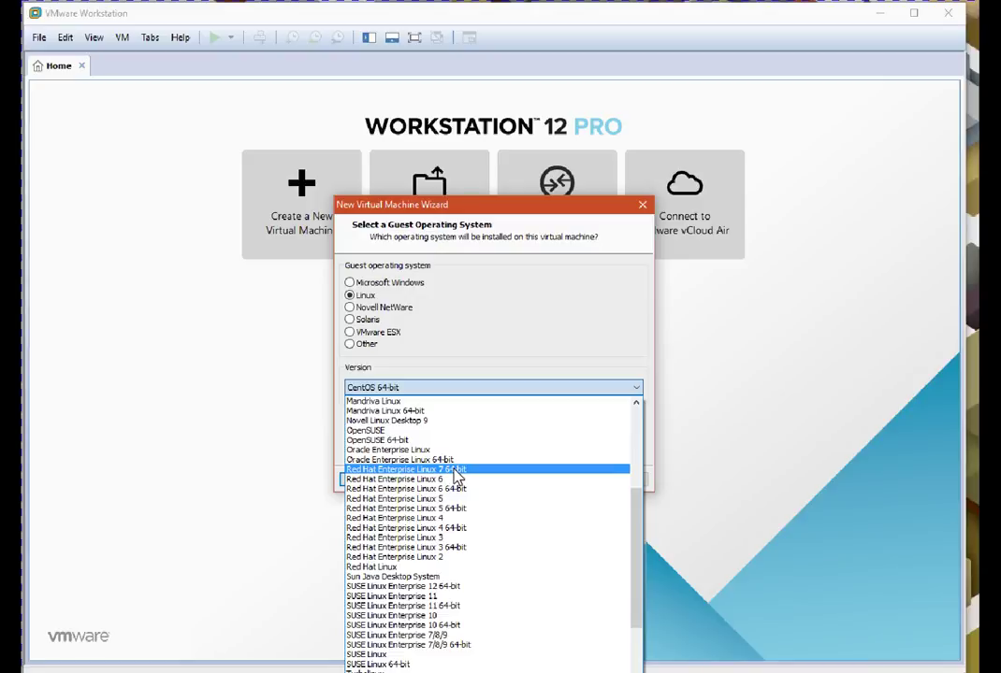
click(189, 341)
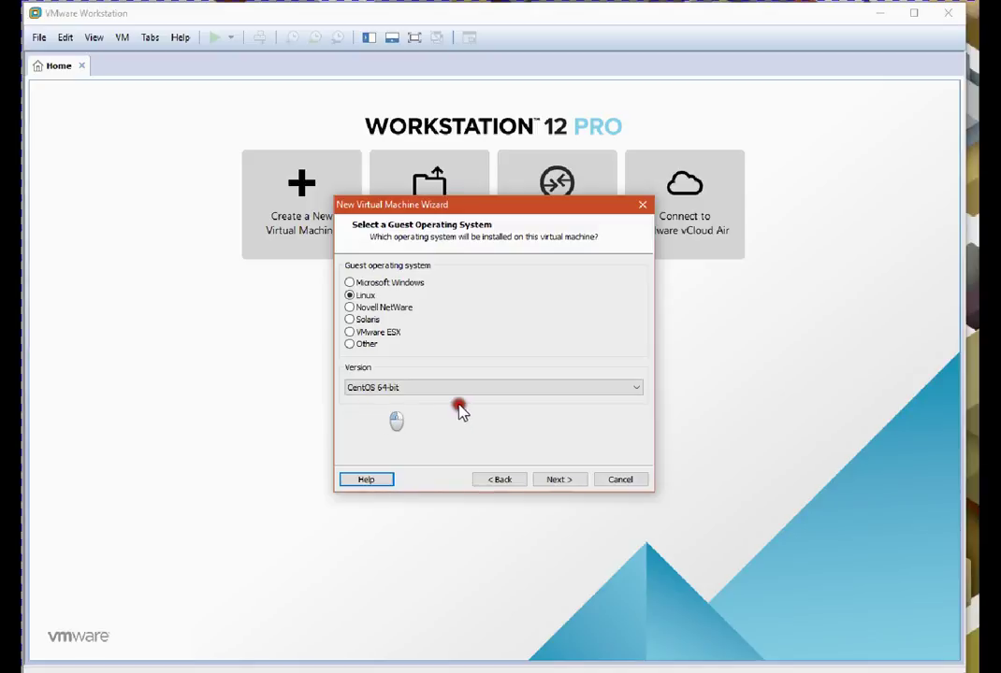
click(559, 480)
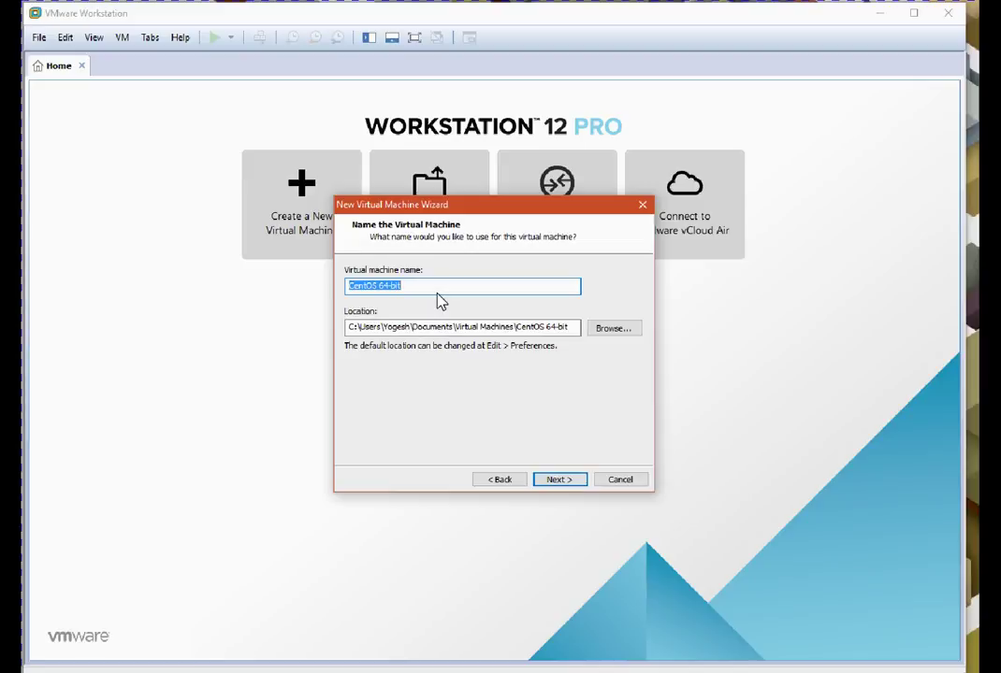
Name the virtual machine centos7labbox
text(centos)
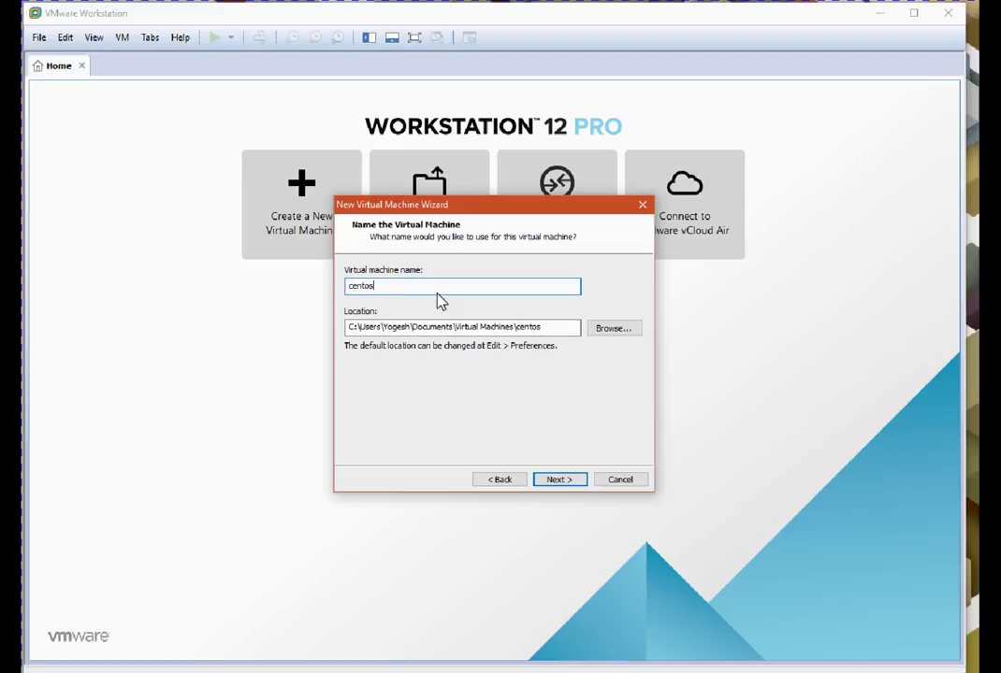
text(7labbox)
click(466, 273)
click(466, 278)
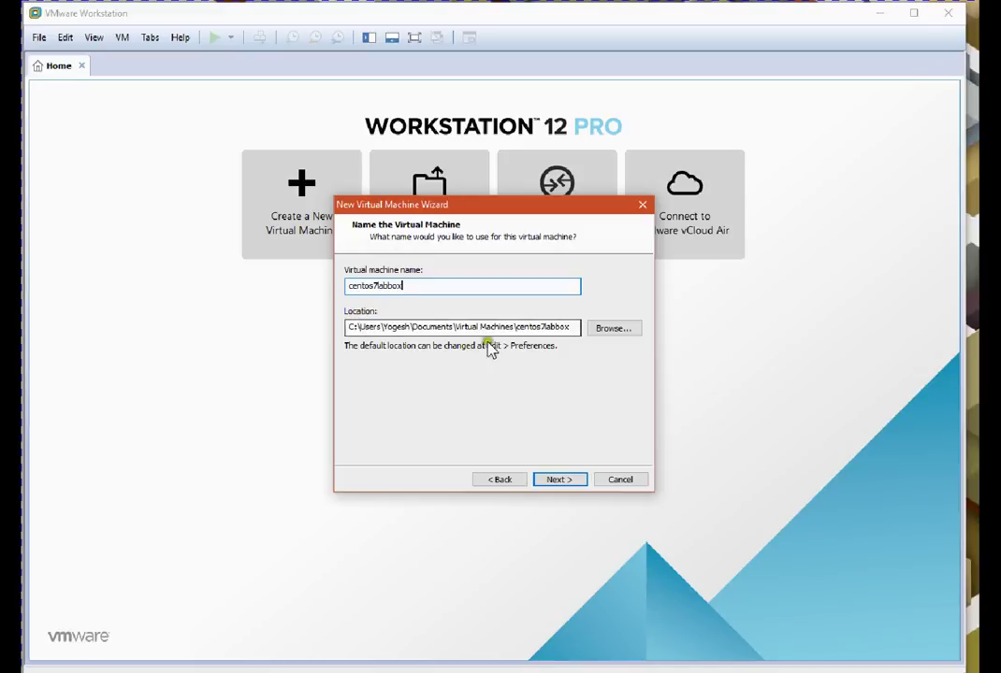
Create a CENTOS7VM folder on Misc (E:) and use it as the machine's location
click(622, 330)
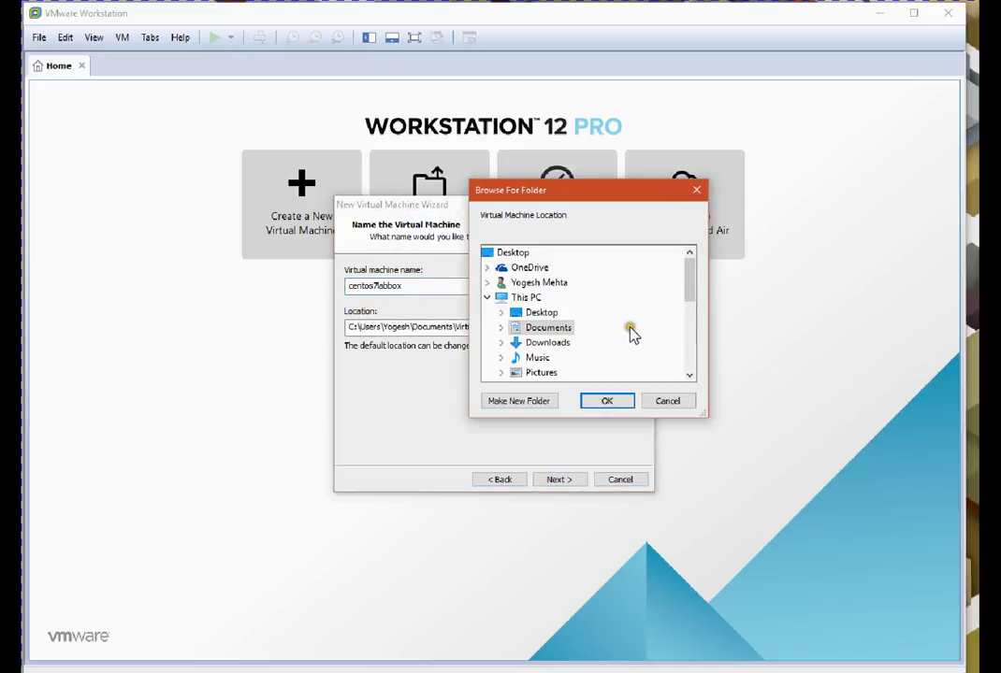
scroll(633, 332, down, 2)
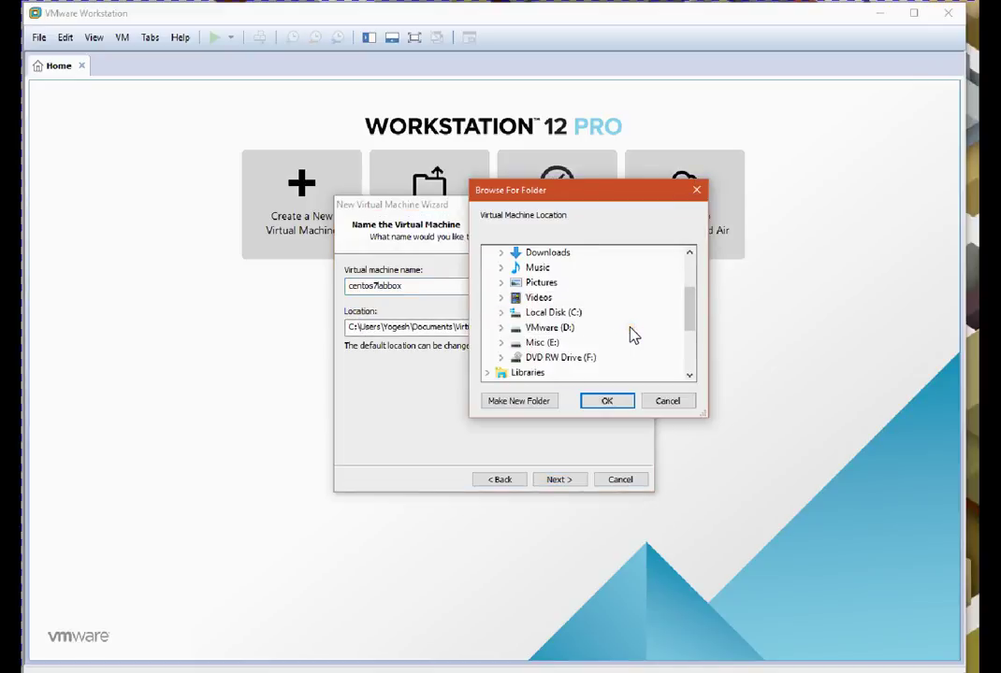
double_click(554, 343)
scroll(584, 359, down, 1)
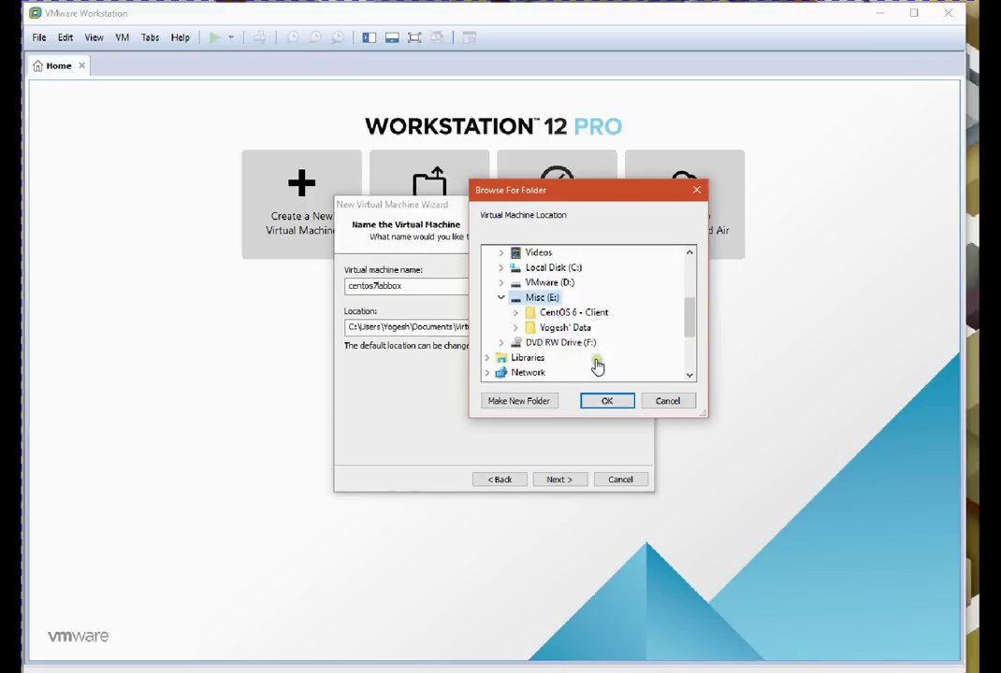
click(518, 402)
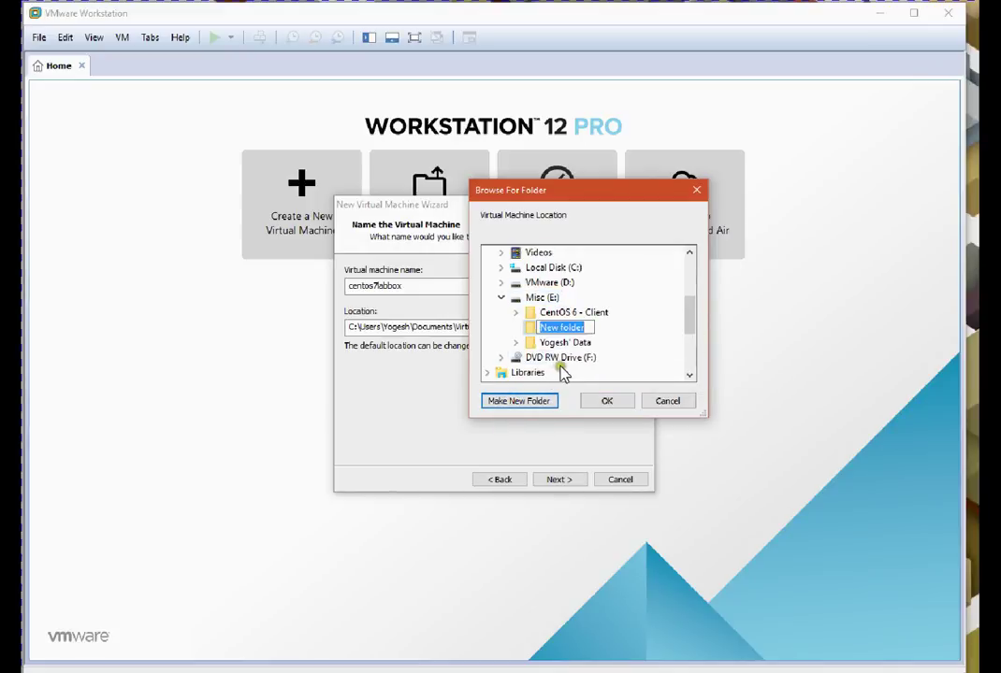
text(CNETOS8)
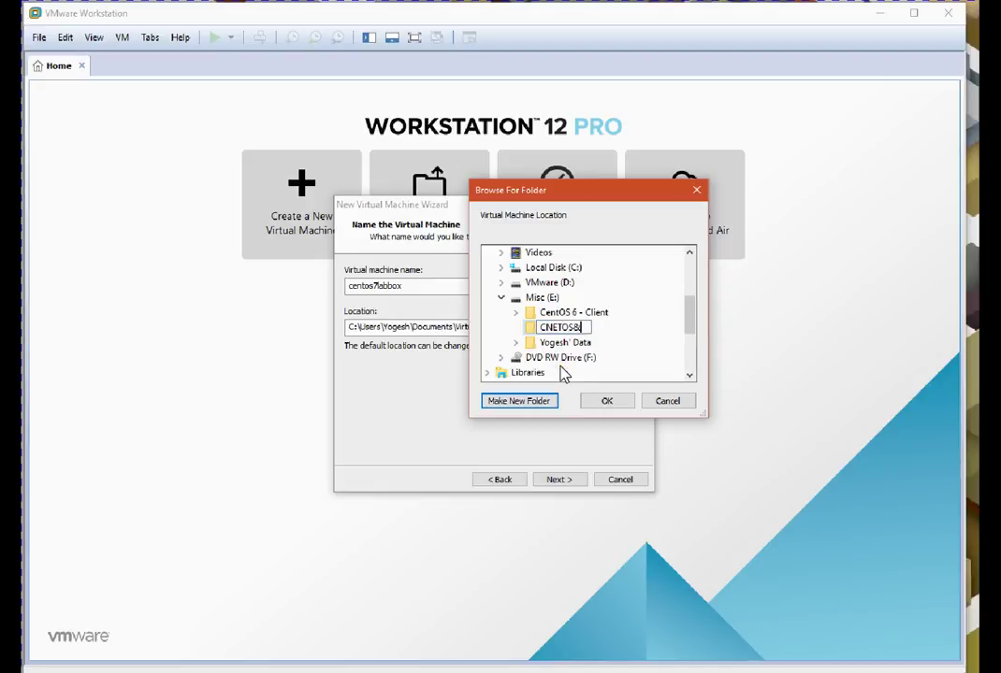
key(BackSpace)
key(BackSpace)
key(BackSpace)
key(BackSpace)
key(BackSpace)
key(BackSpace)
key(BackSpace)
text(CENTOS7VM)
click(609, 398)
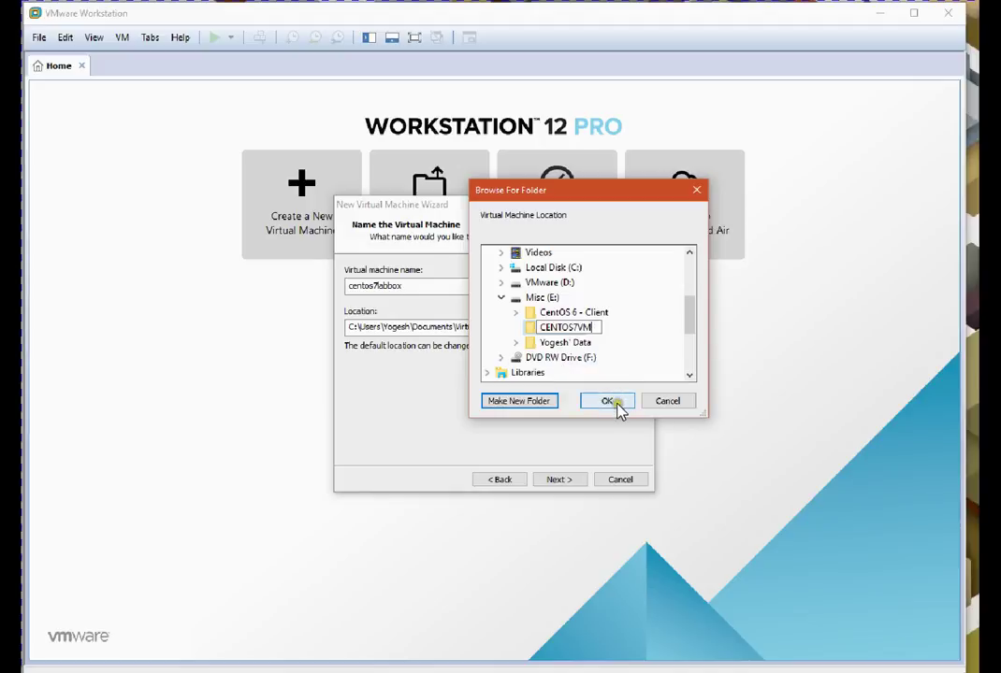
click(618, 407)
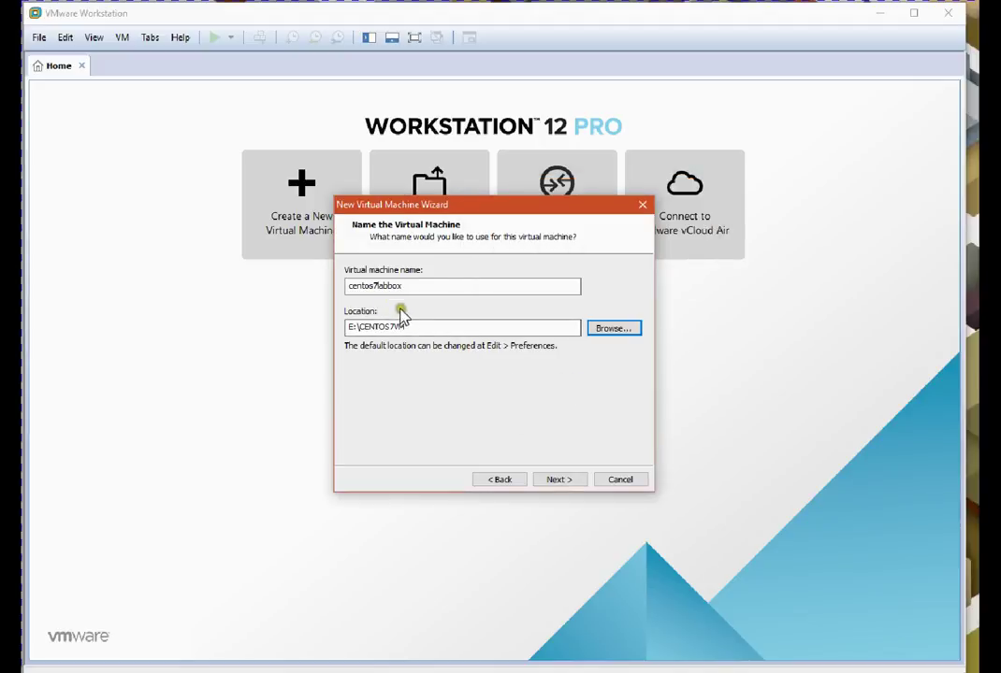
drag(412, 327, 355, 326)
click(386, 326)
Set 2 cores per processor and keep memory at 1024 MB
click(559, 479)
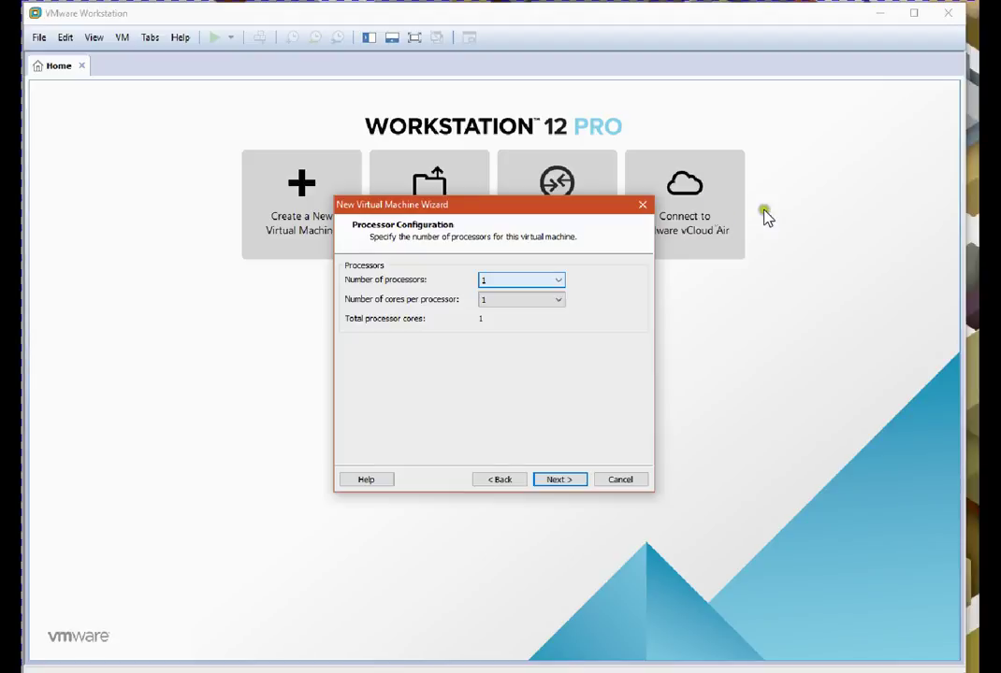
click(560, 303)
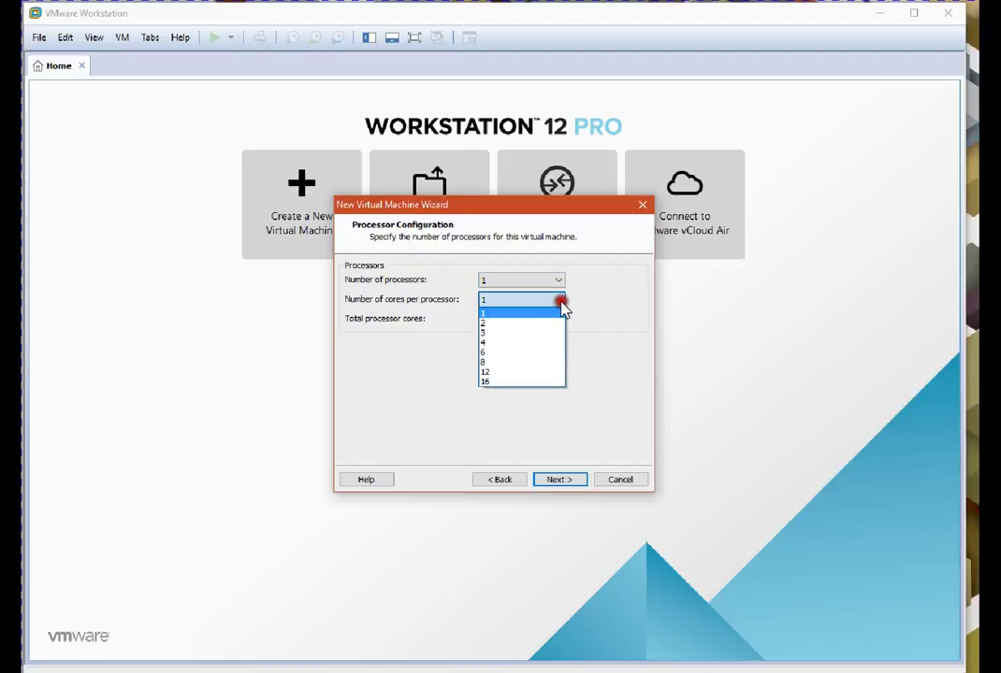
click(510, 324)
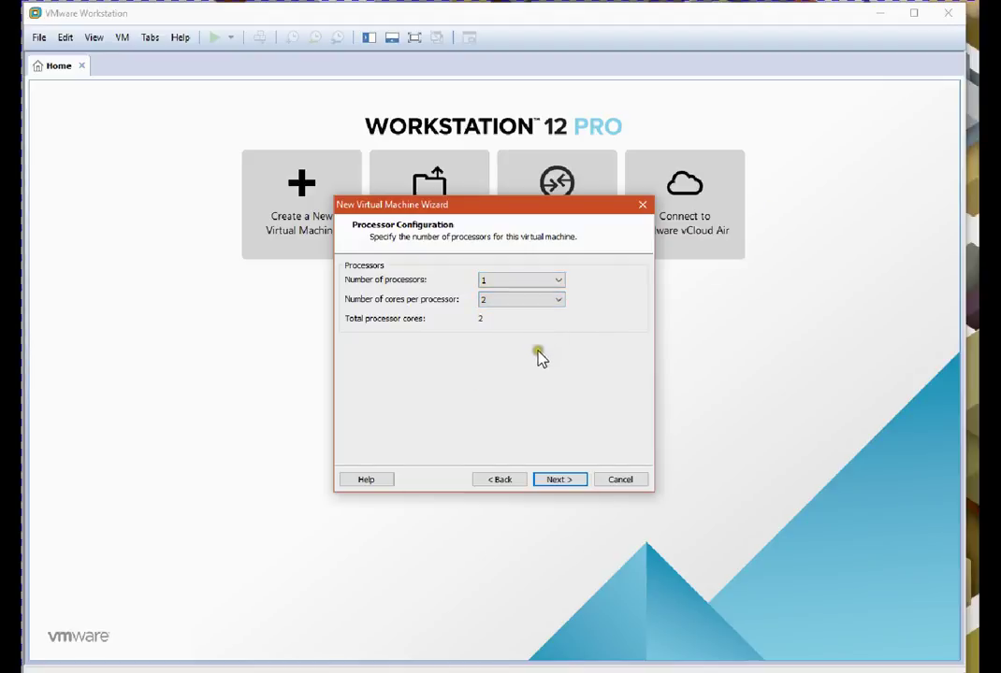
click(559, 480)
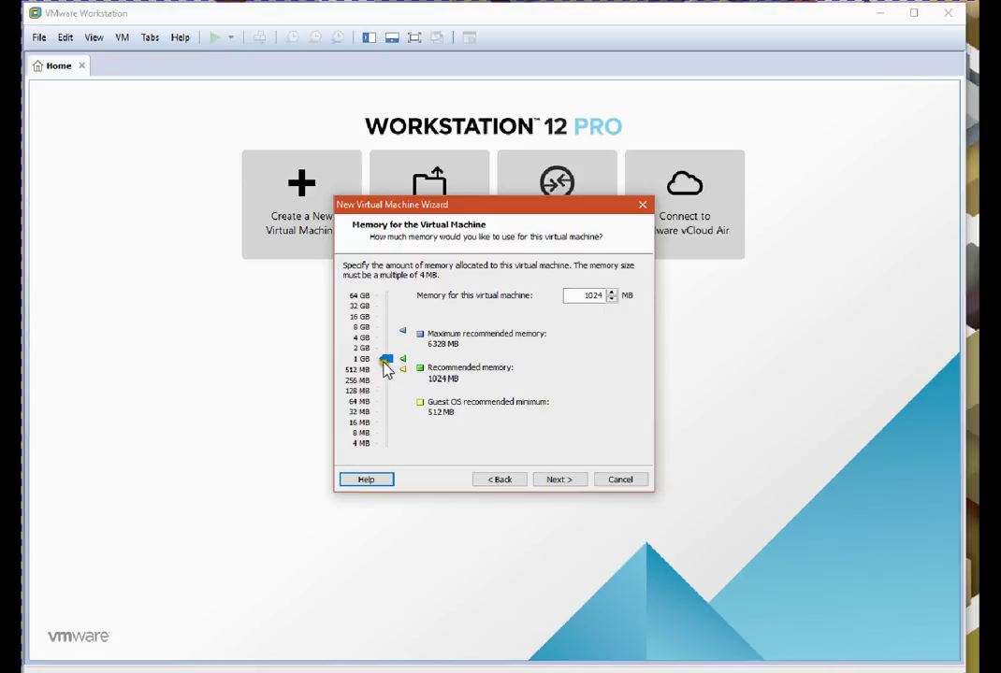
click(561, 480)
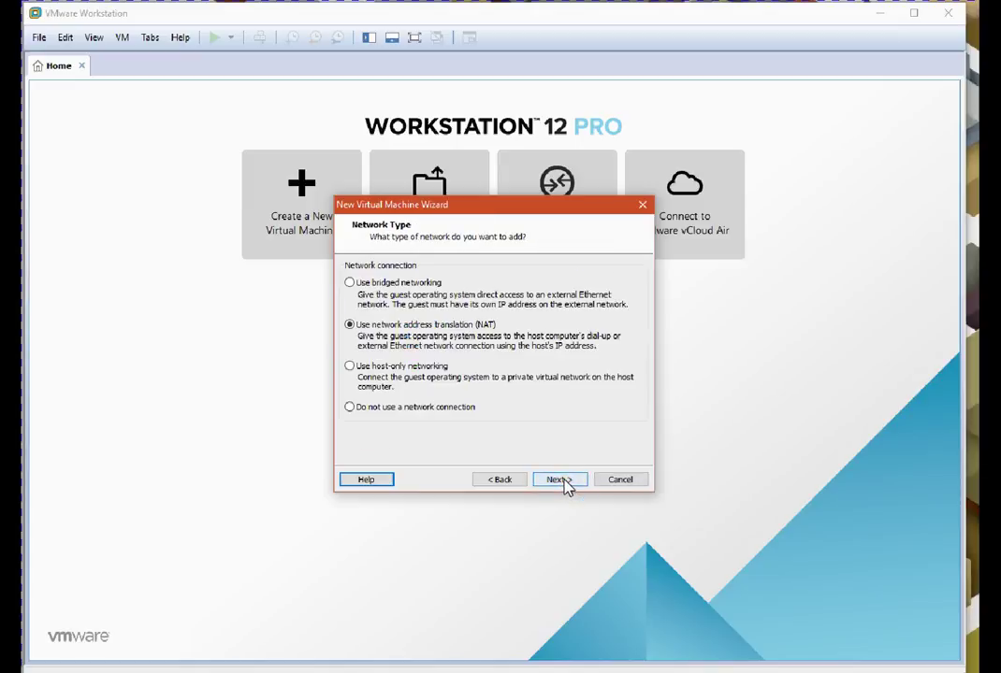
Choose host-only networking, keep LSI Logic and SCSI, and create a new virtual disk
click(374, 366)
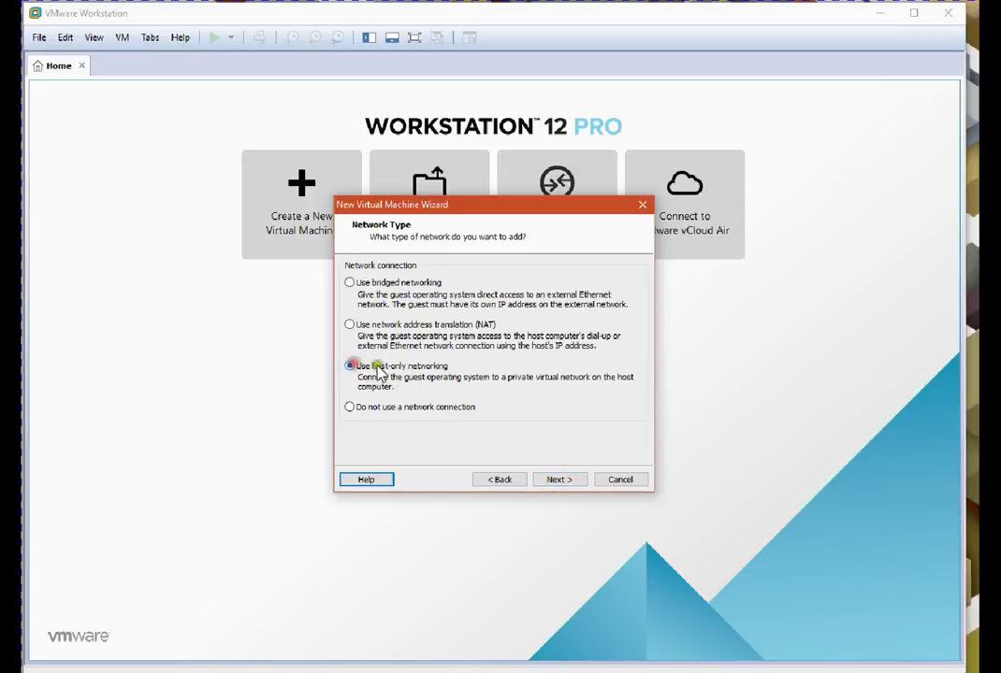
click(558, 479)
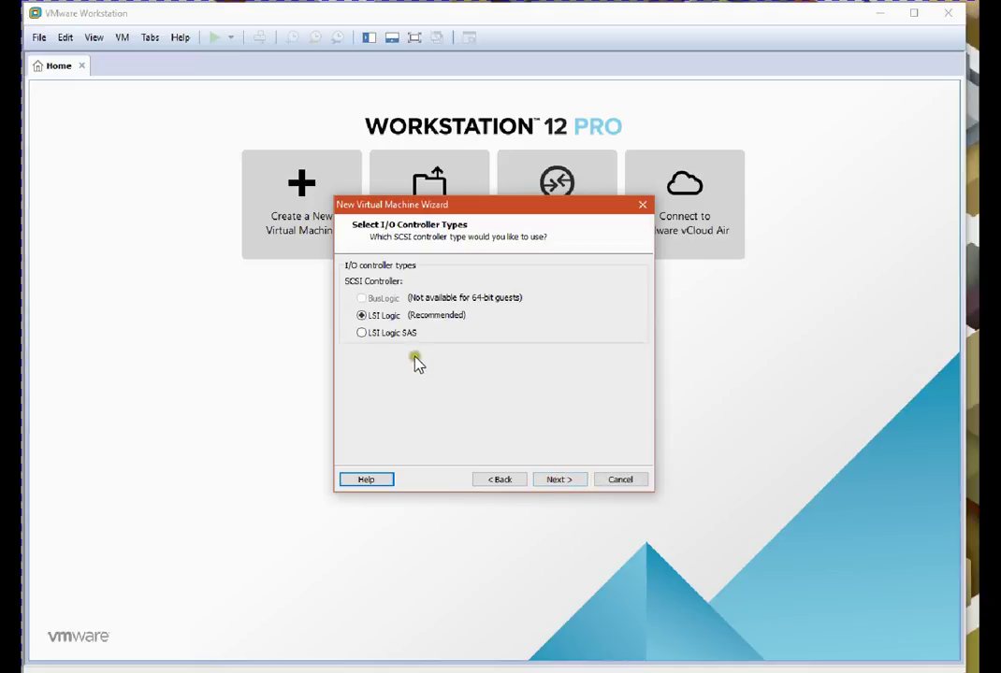
click(379, 320)
click(559, 481)
click(558, 480)
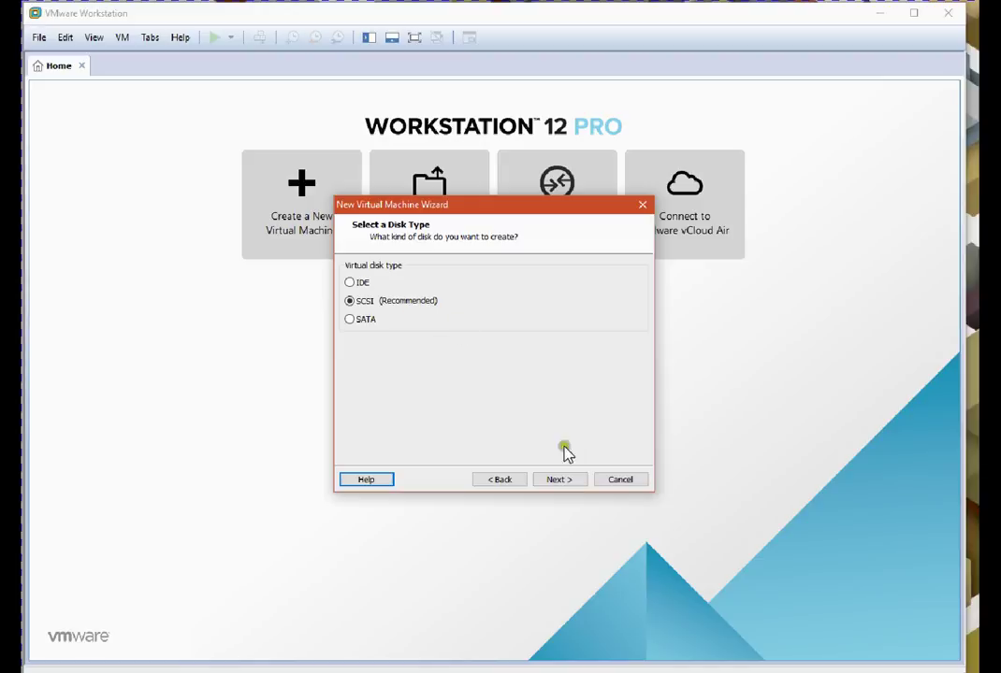
click(563, 479)
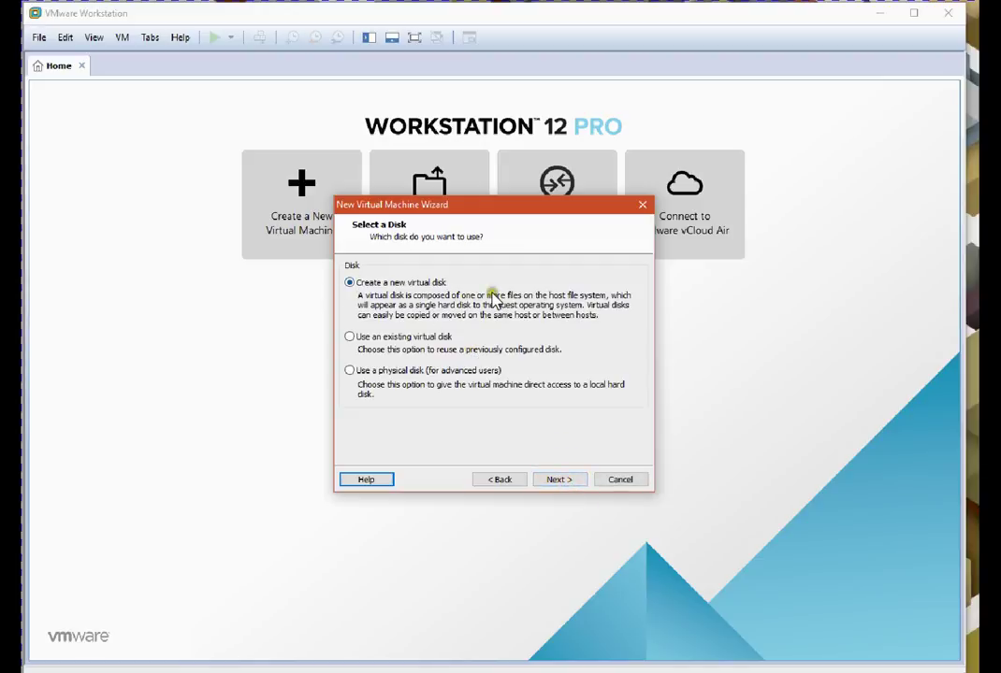
click(387, 341)
click(546, 477)
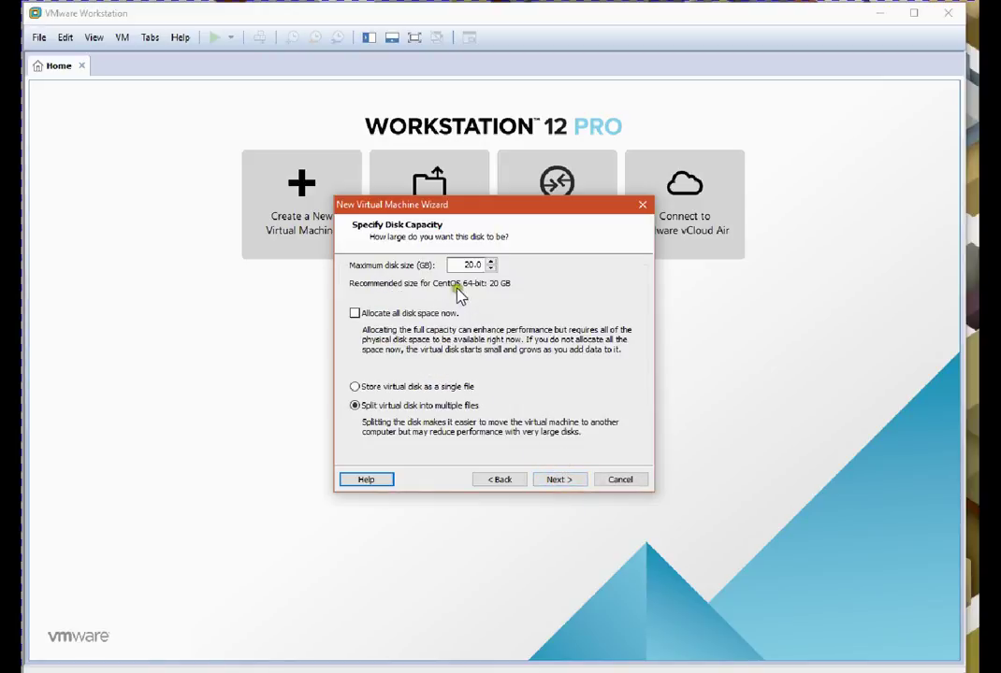
Set the disk size to 16 GB stored as a single file
click(465, 265)
double_click(467, 265)
text(16)
click(558, 480)
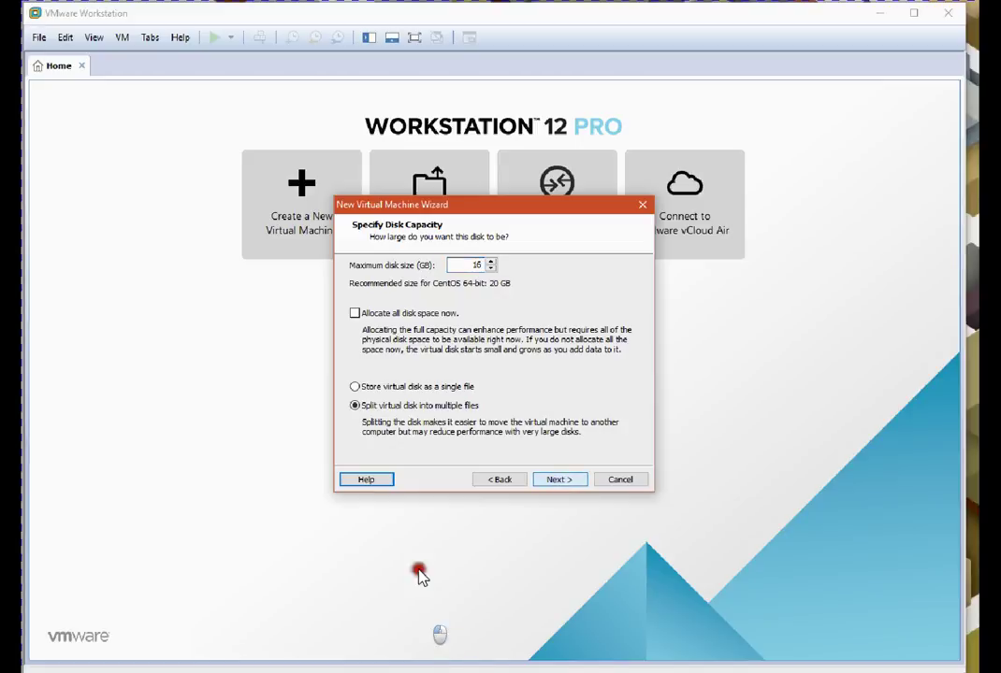
click(401, 387)
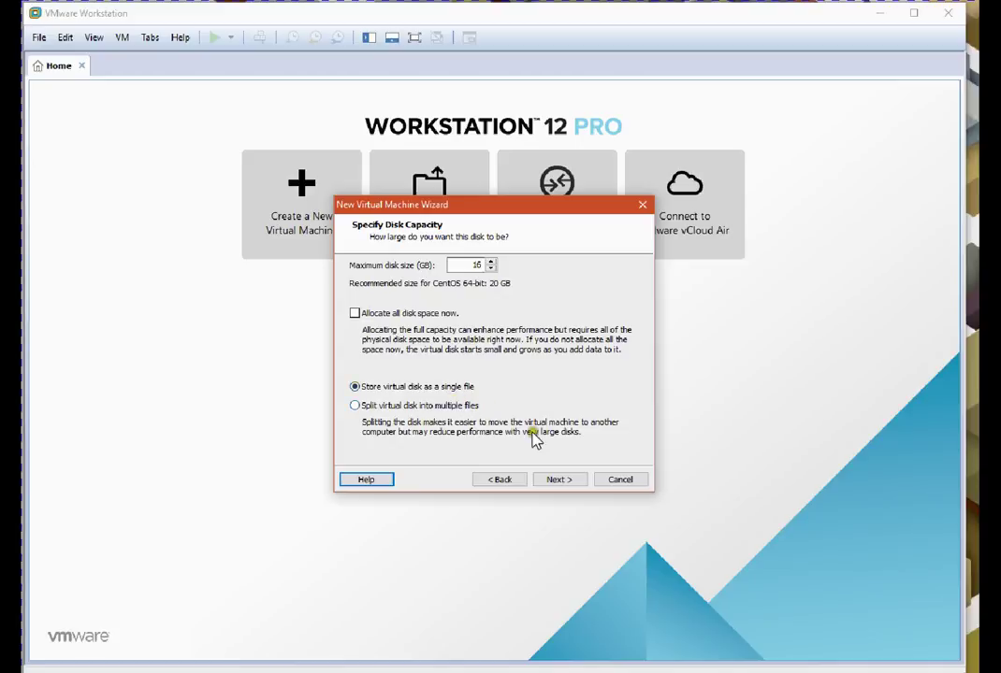
click(558, 481)
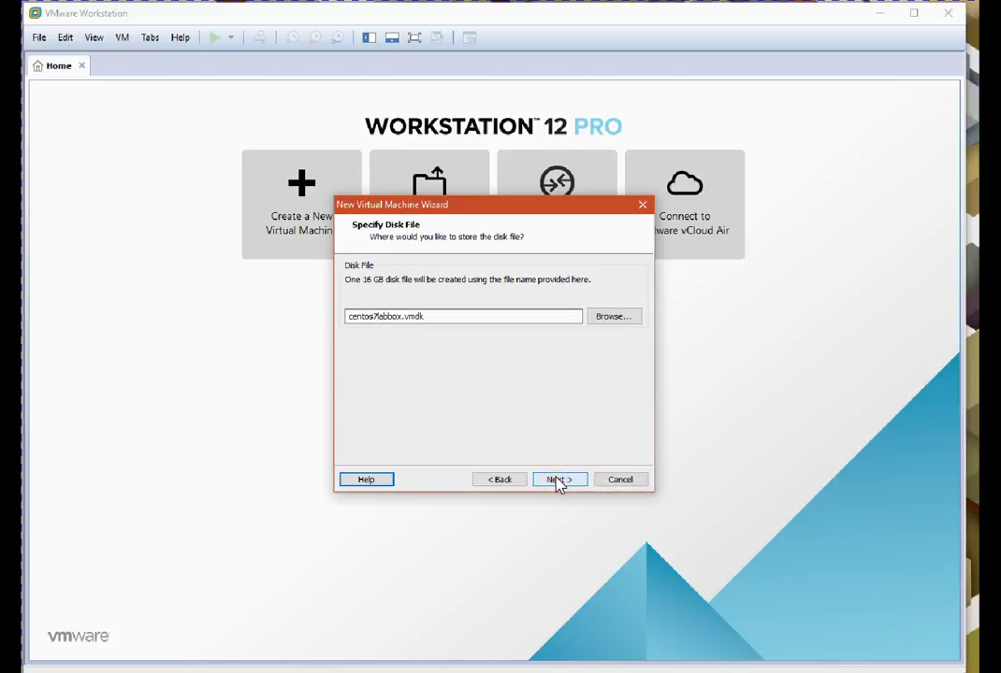
Keep the disk file name centos7labbox.vmdk and finish creating the virtual machine
click(450, 317)
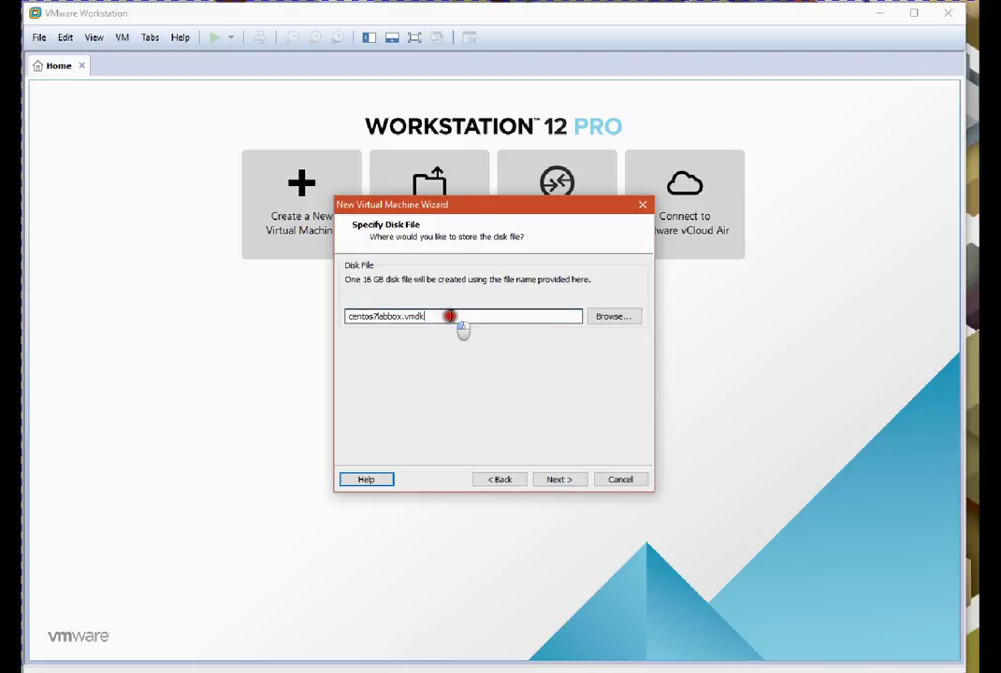
drag(458, 319, 305, 309)
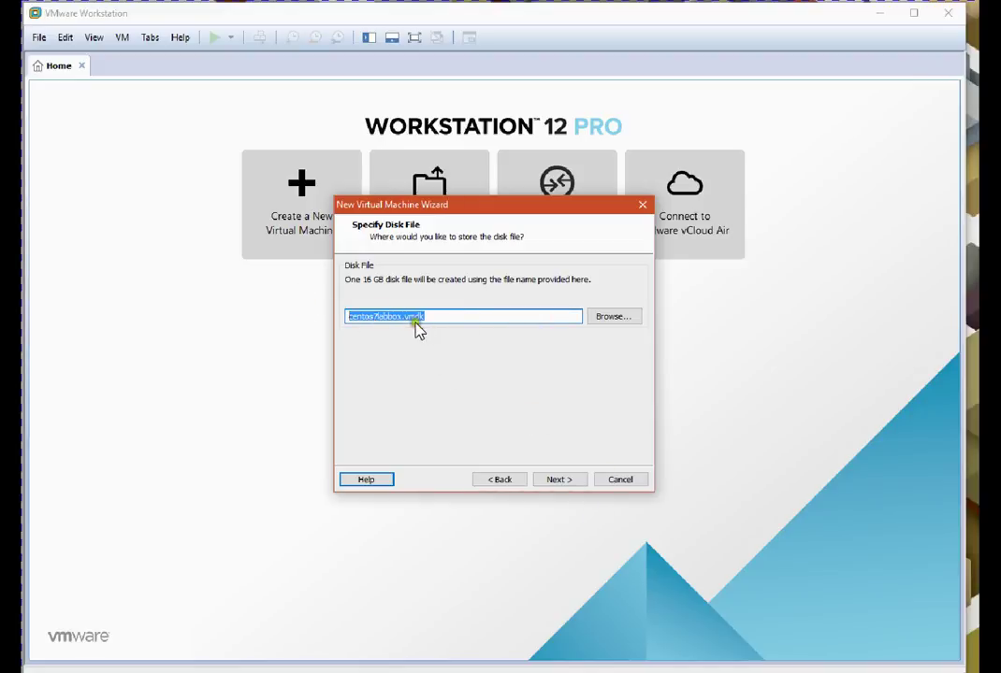
click(561, 480)
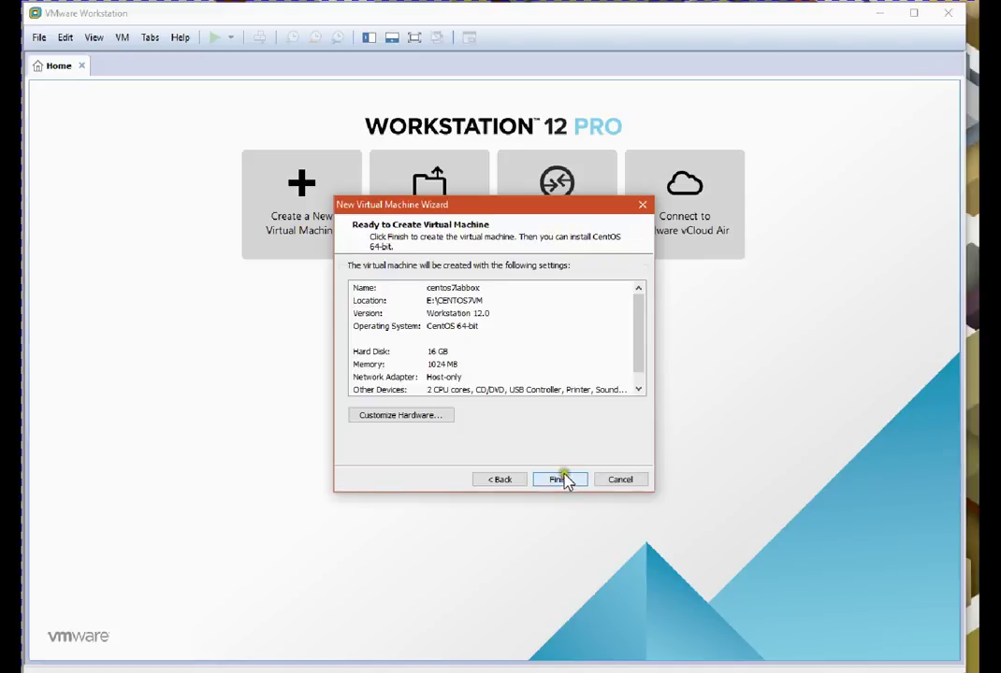
click(555, 479)
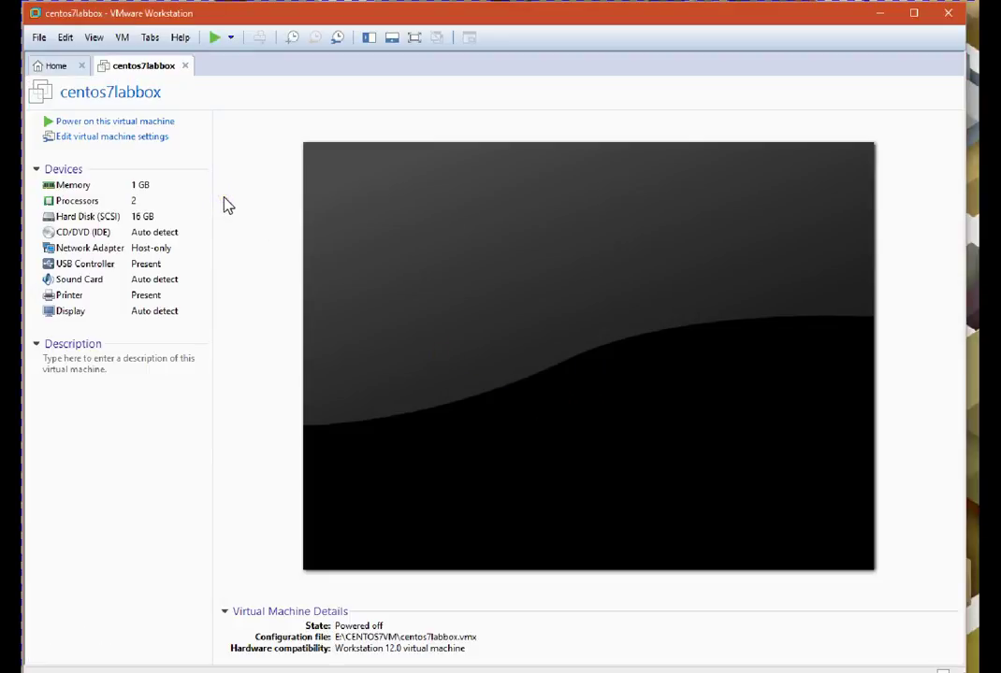
Remove the printer and sound card from centos7labbox's virtual hardware
click(108, 136)
click(108, 137)
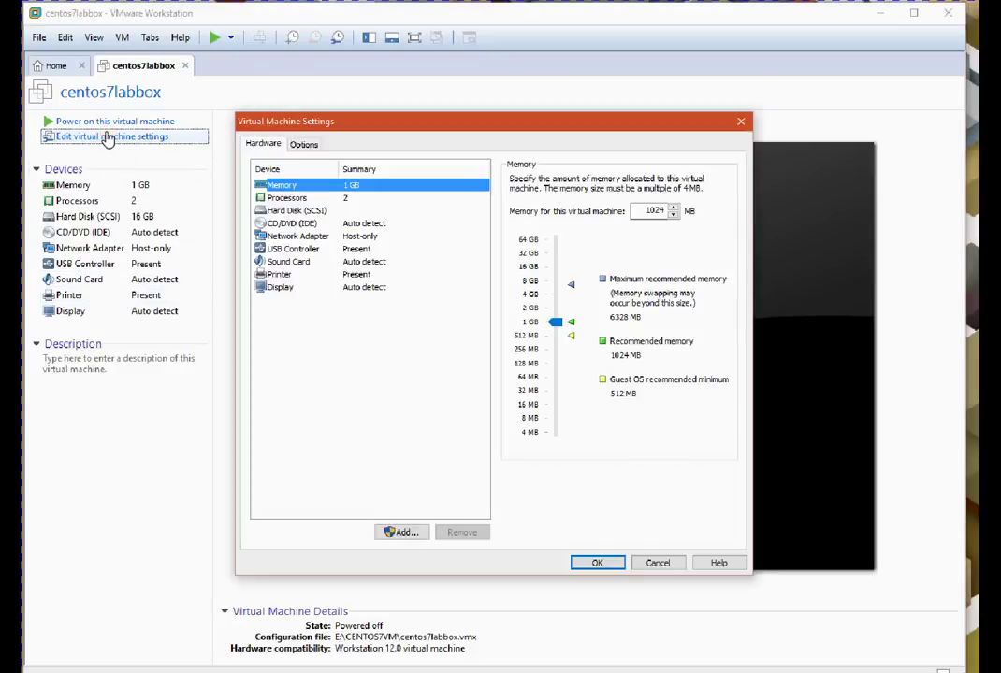
click(318, 236)
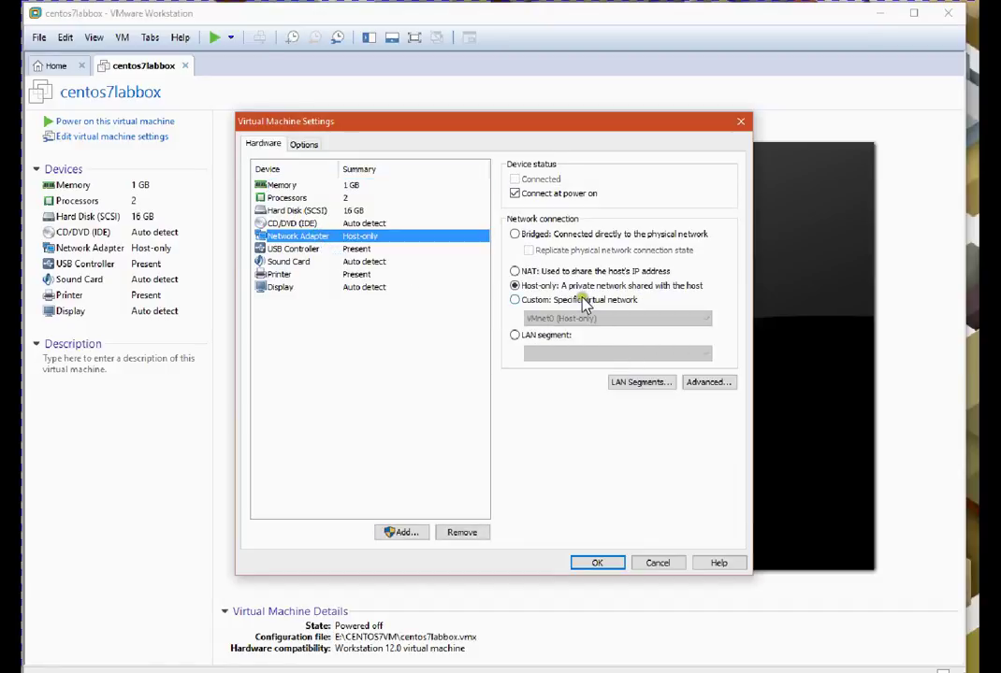
click(330, 274)
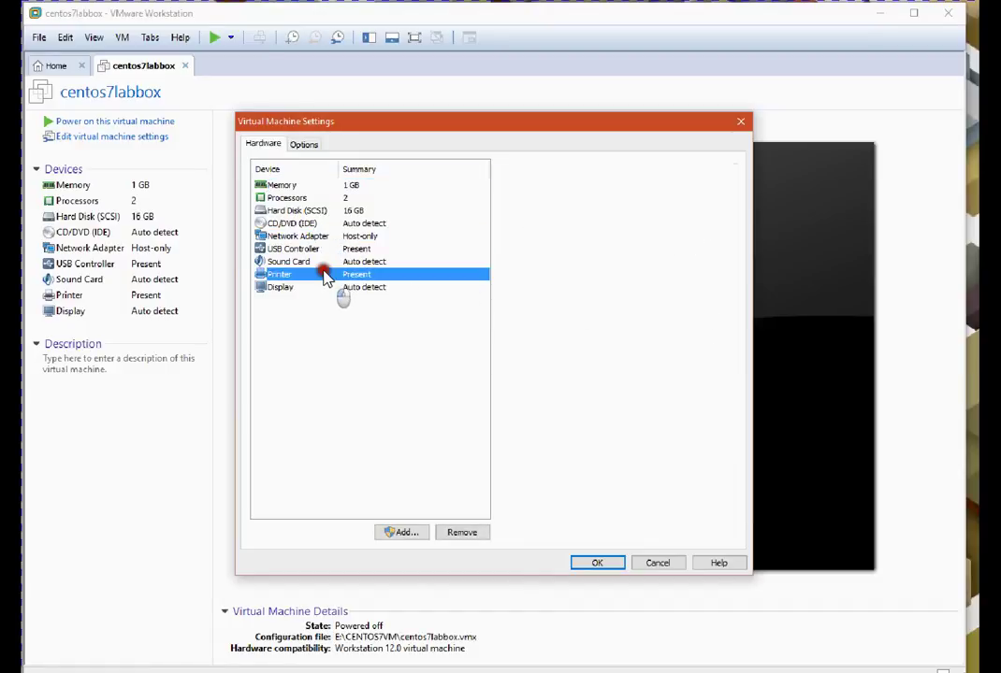
click(462, 533)
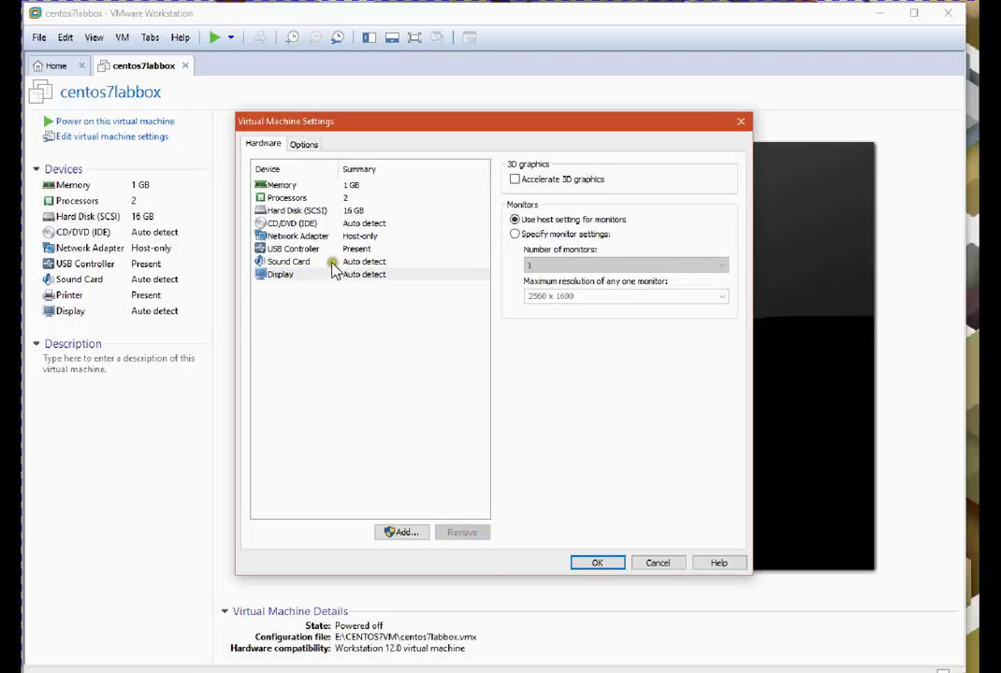
click(332, 264)
click(468, 532)
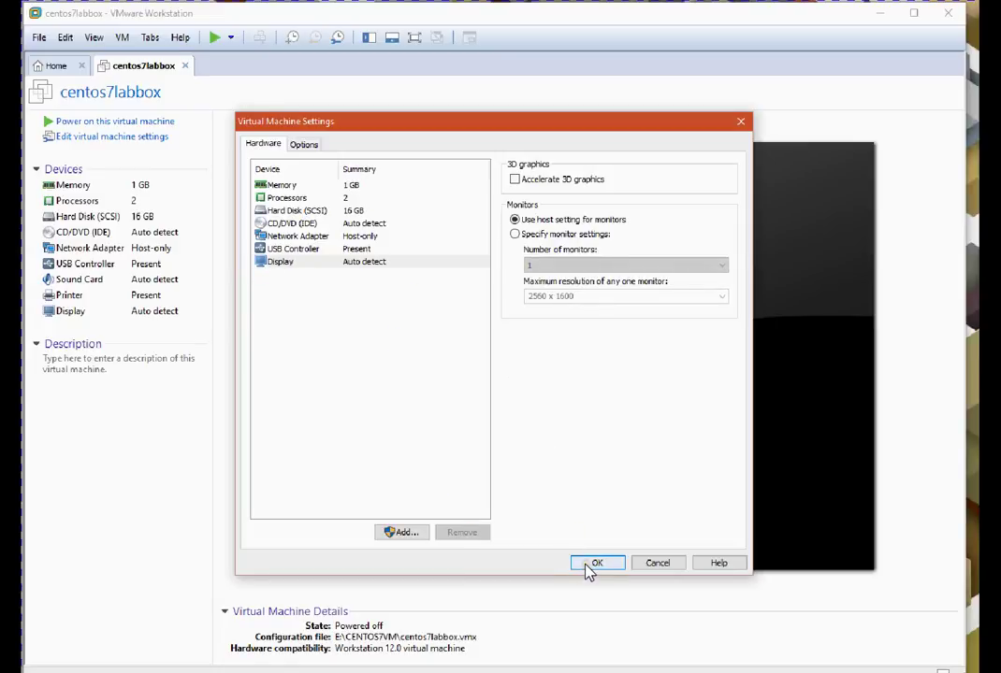
Attach the CentOS-7-x86_64-DVD-1511 ISO from E: to the CD/DVD drive and save
click(350, 225)
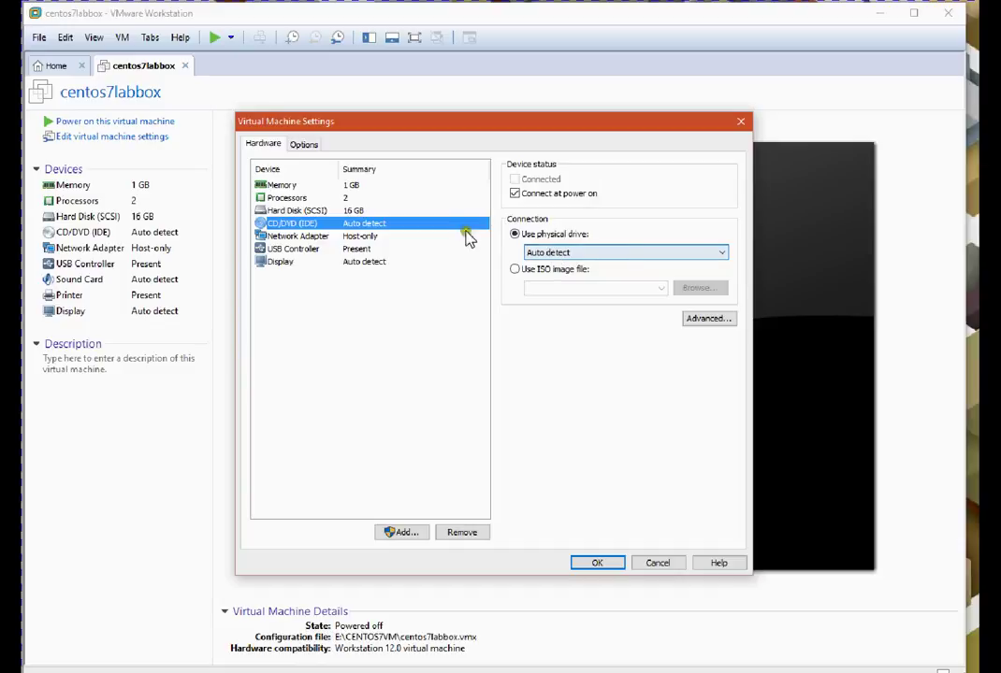
click(529, 270)
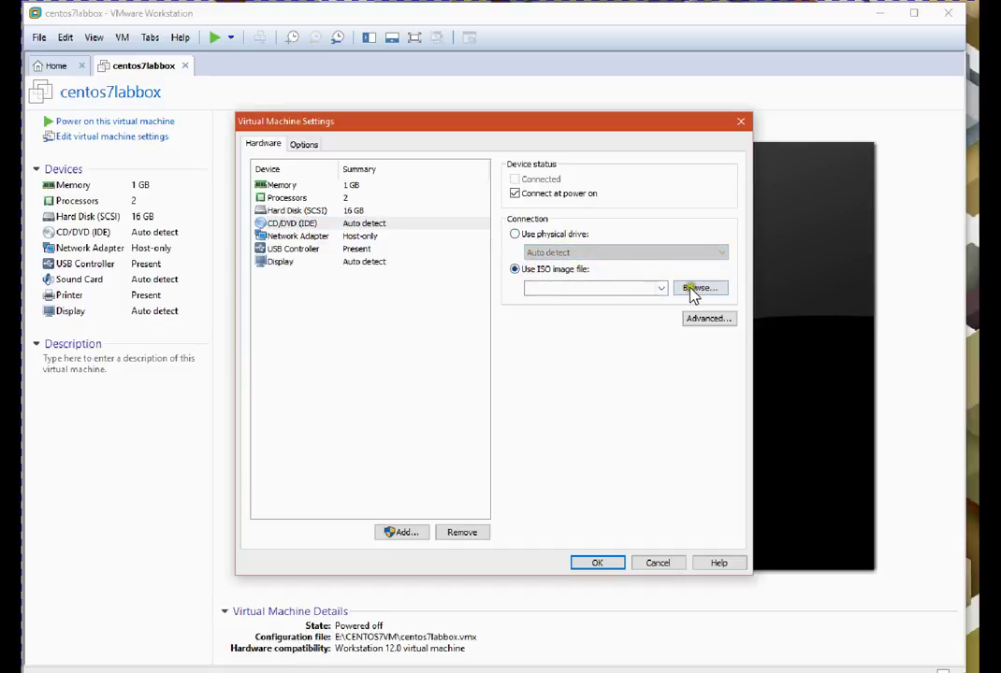
click(538, 270)
click(693, 291)
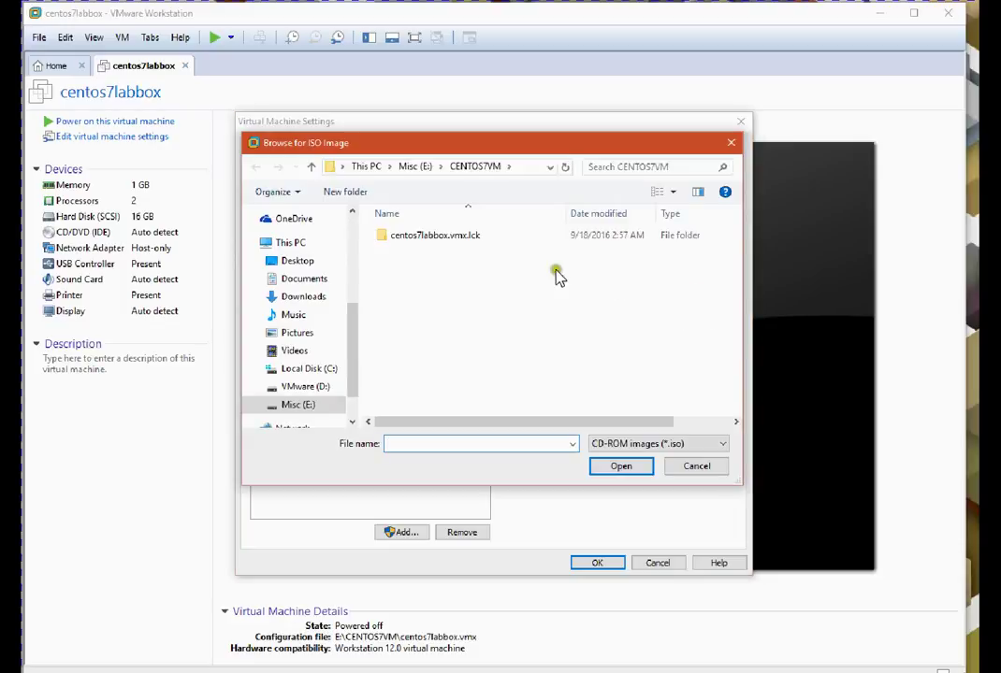
click(423, 168)
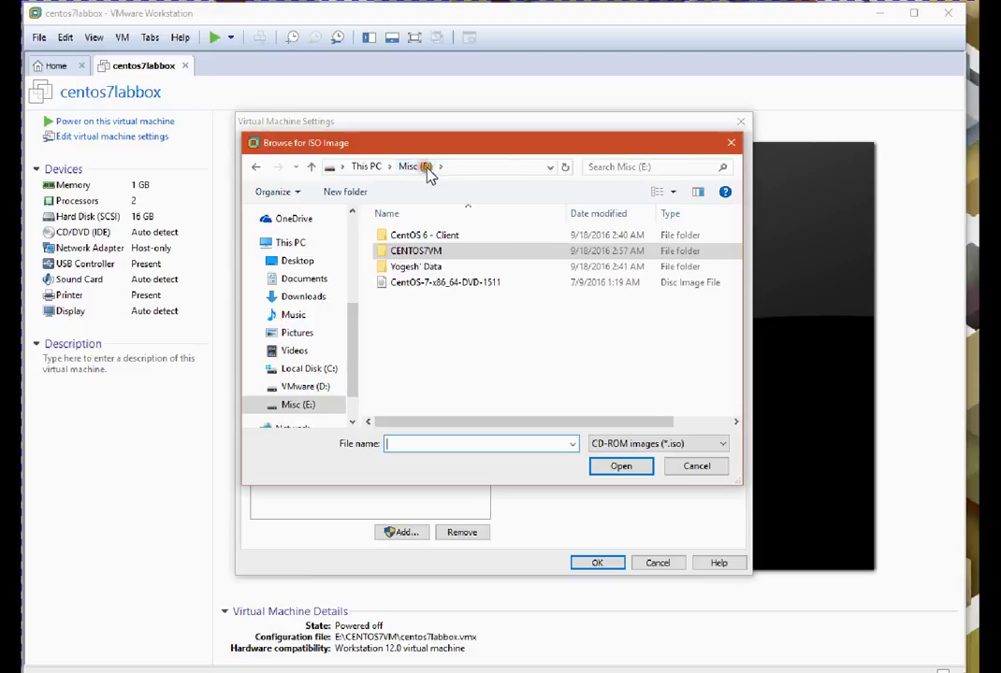
click(456, 282)
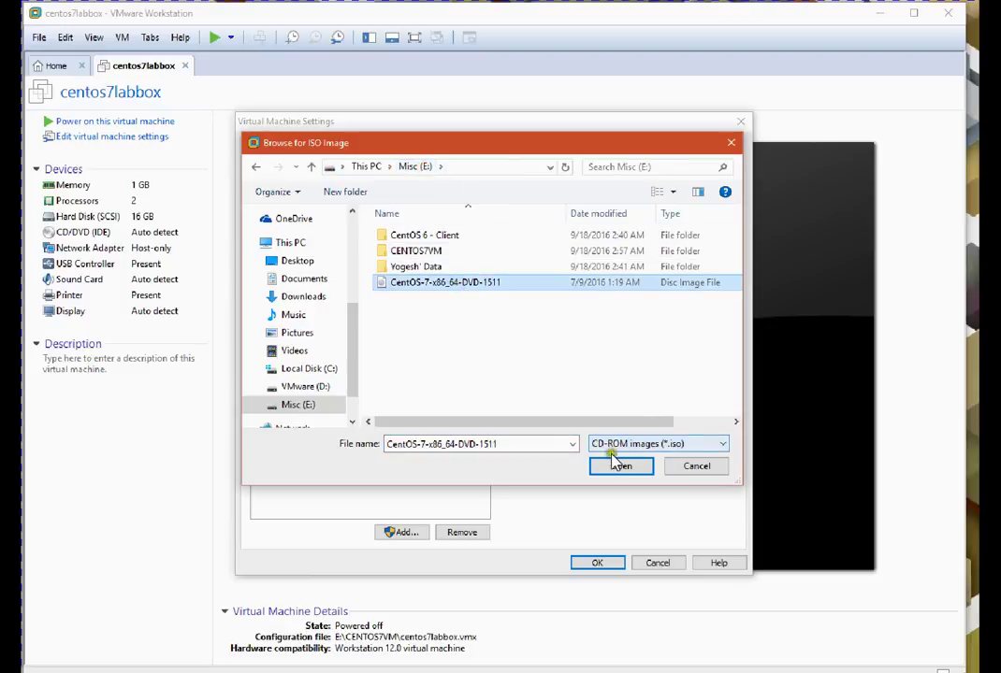
click(617, 466)
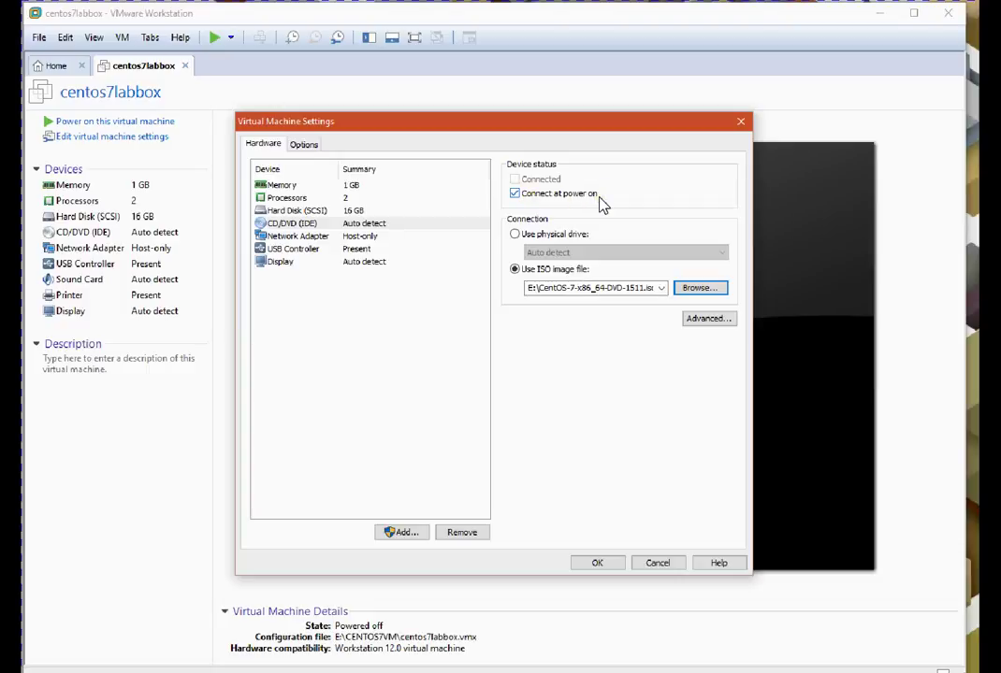
click(596, 565)
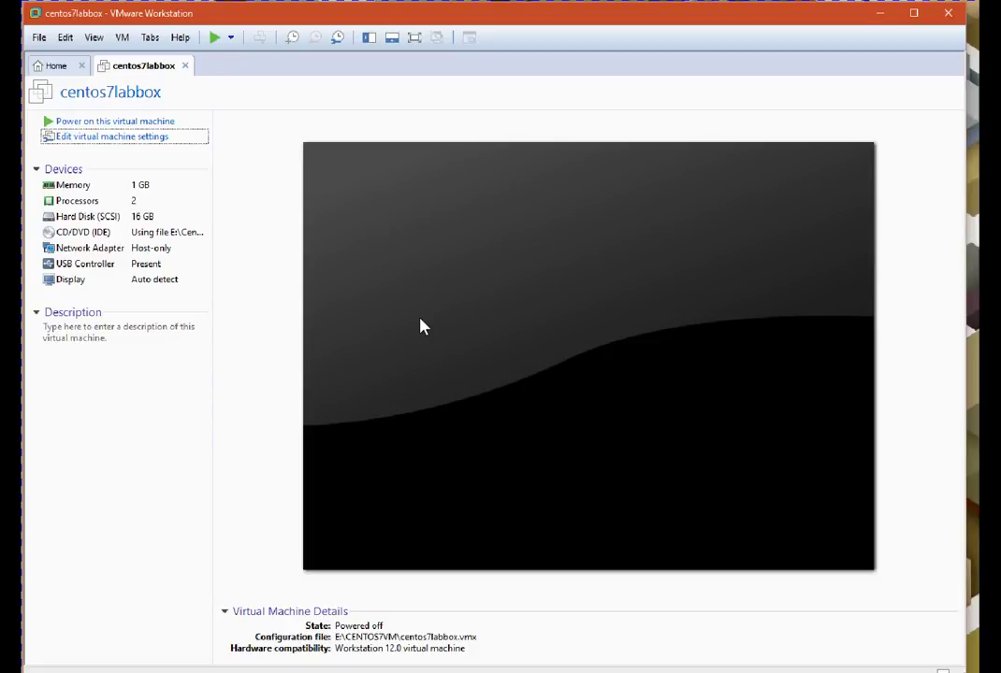
Power on centos7labbox and enter the BIOS setup with F2
click(147, 122)
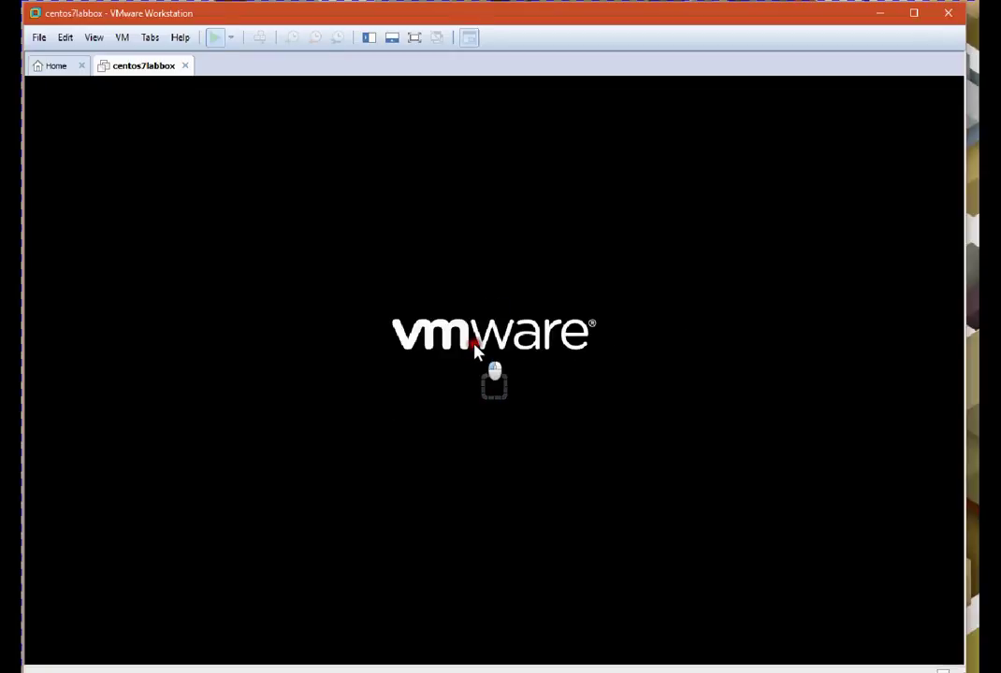
click(470, 397)
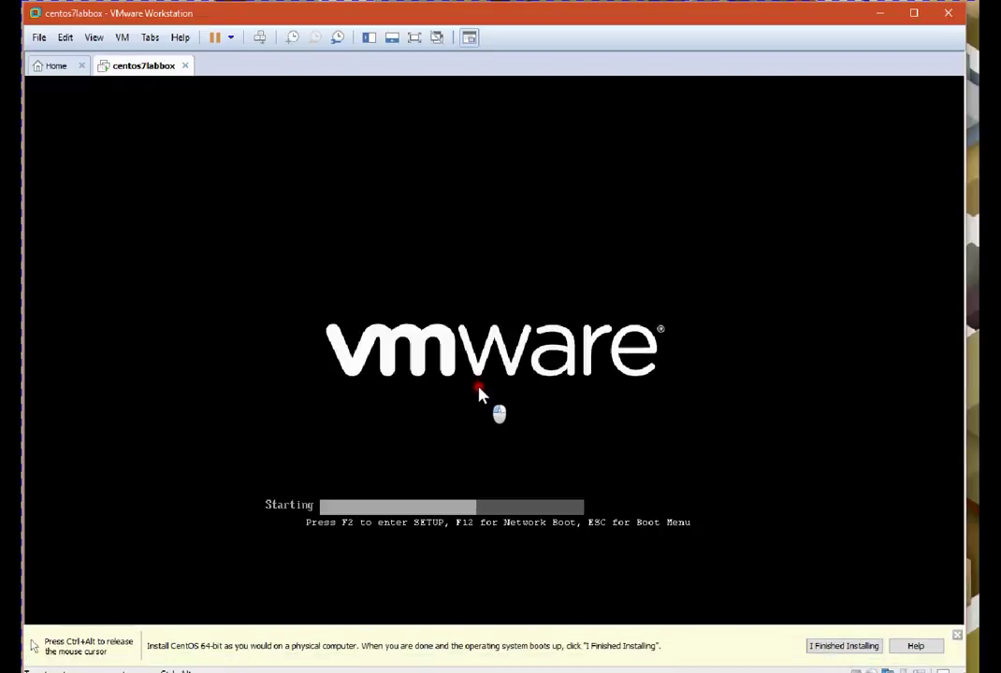
key(F2)
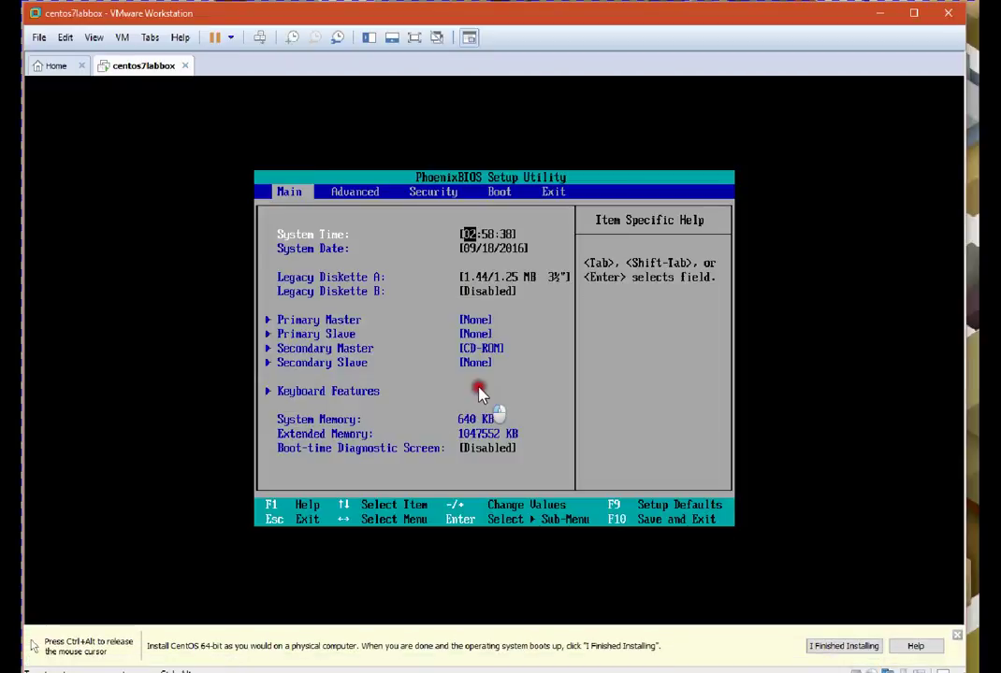
Put CD-ROM Drive first and Hard Drive second in the boot order, then save with F10
key(Right)
key(Right)
key(Right)
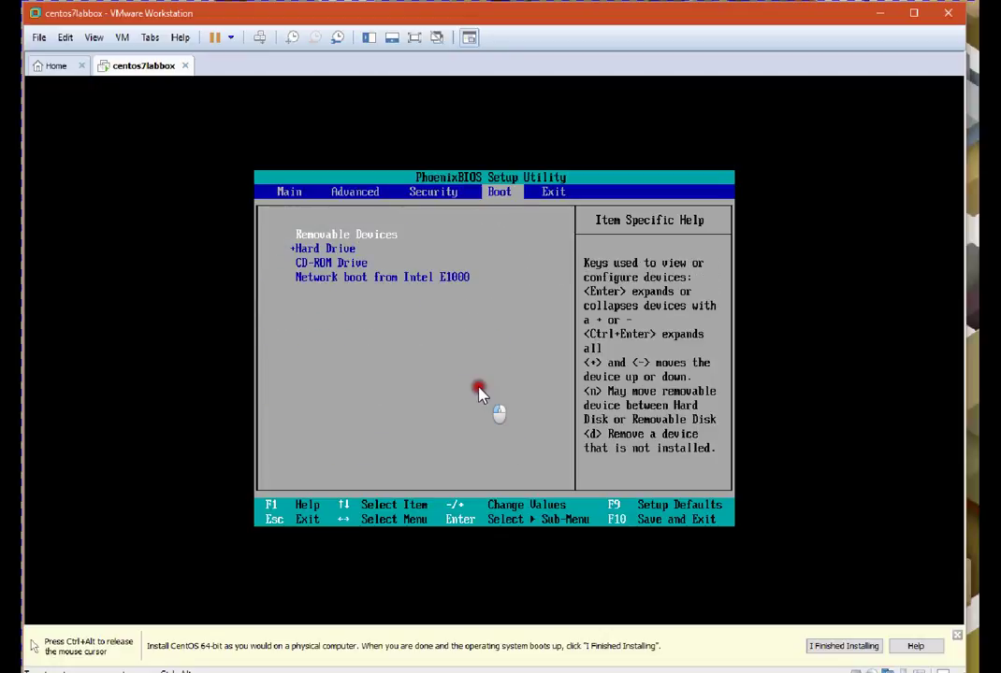
key(Left)
key(Left)
key(Left)
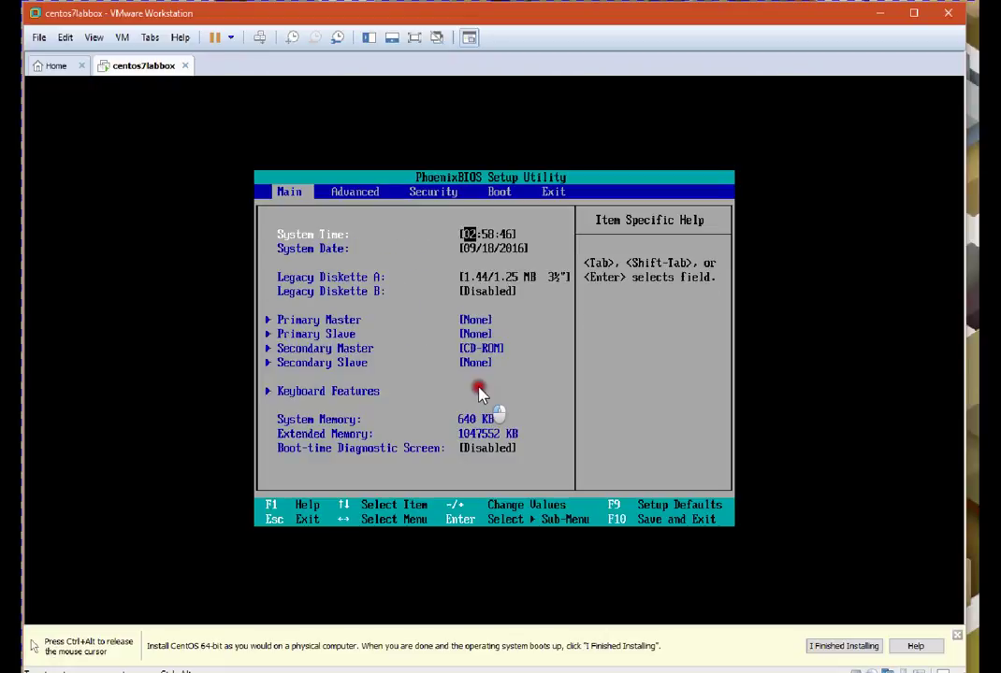
key(Right)
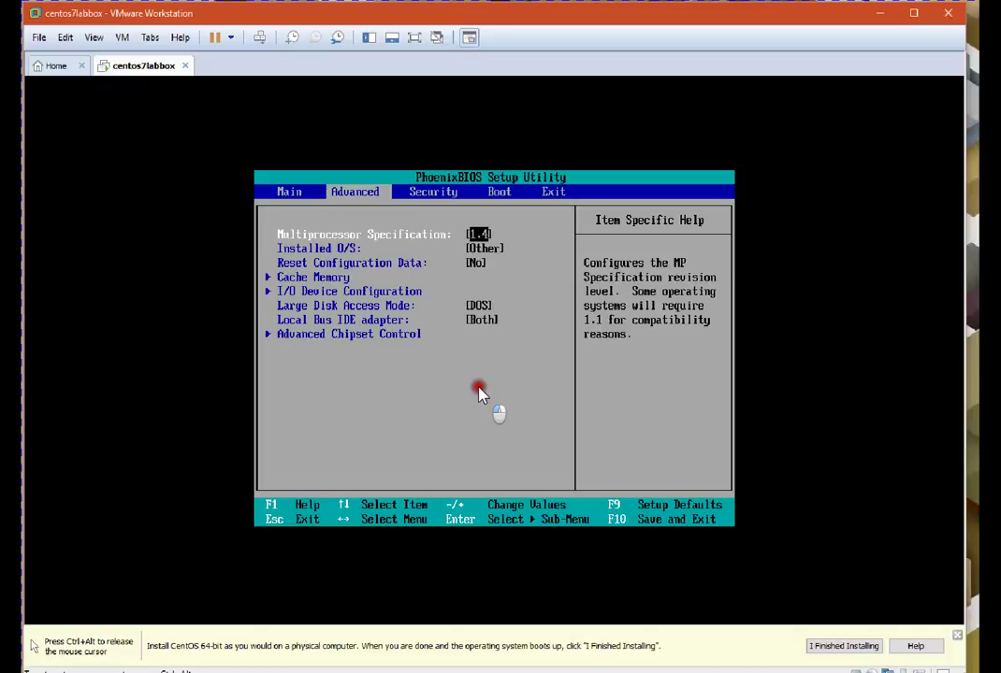
key(Right)
key(Right)
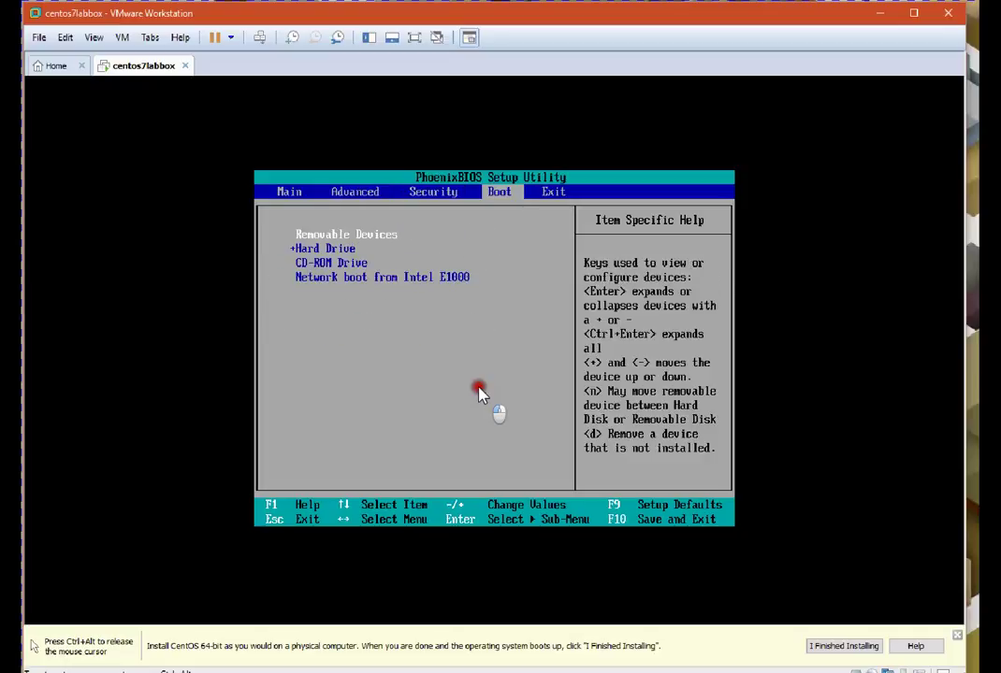
key(Down)
key(Down)
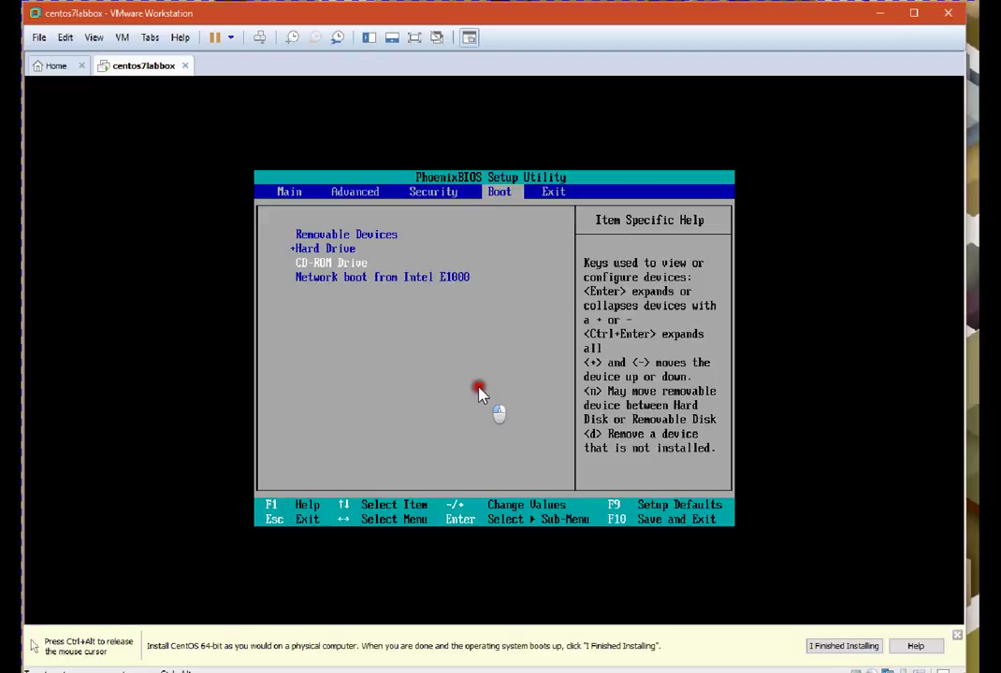
key(plus)
key(plus)
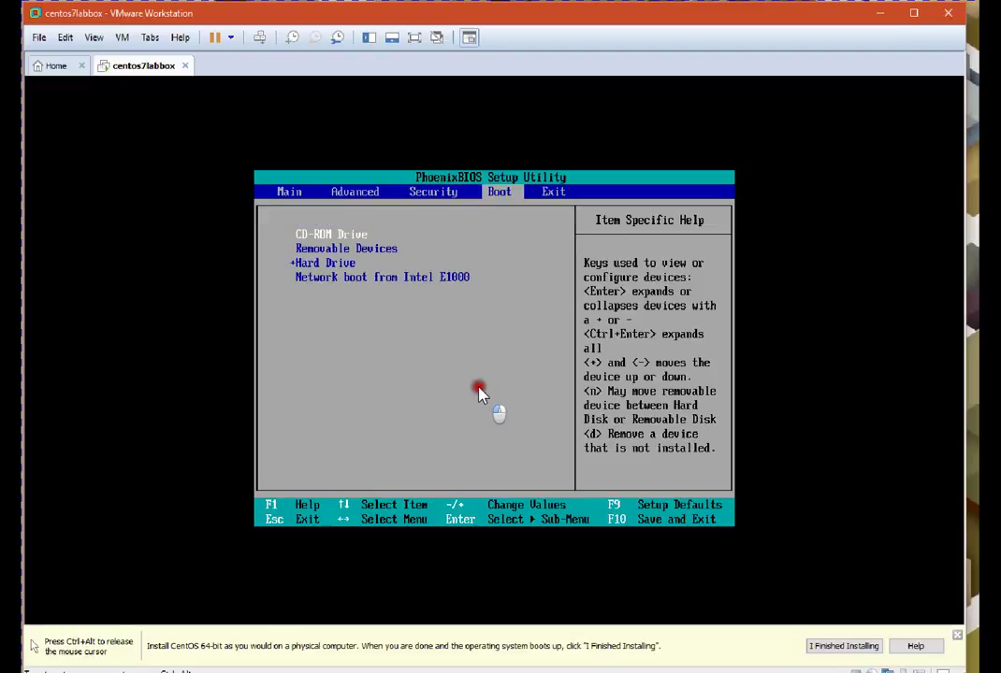
key(Down)
key(Down)
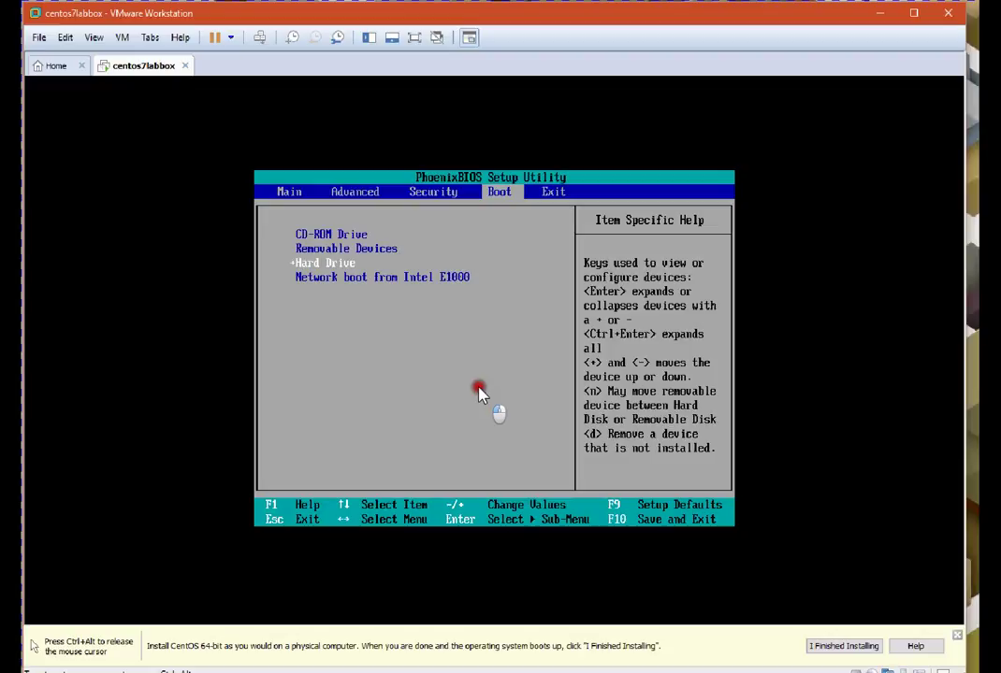
key(plus)
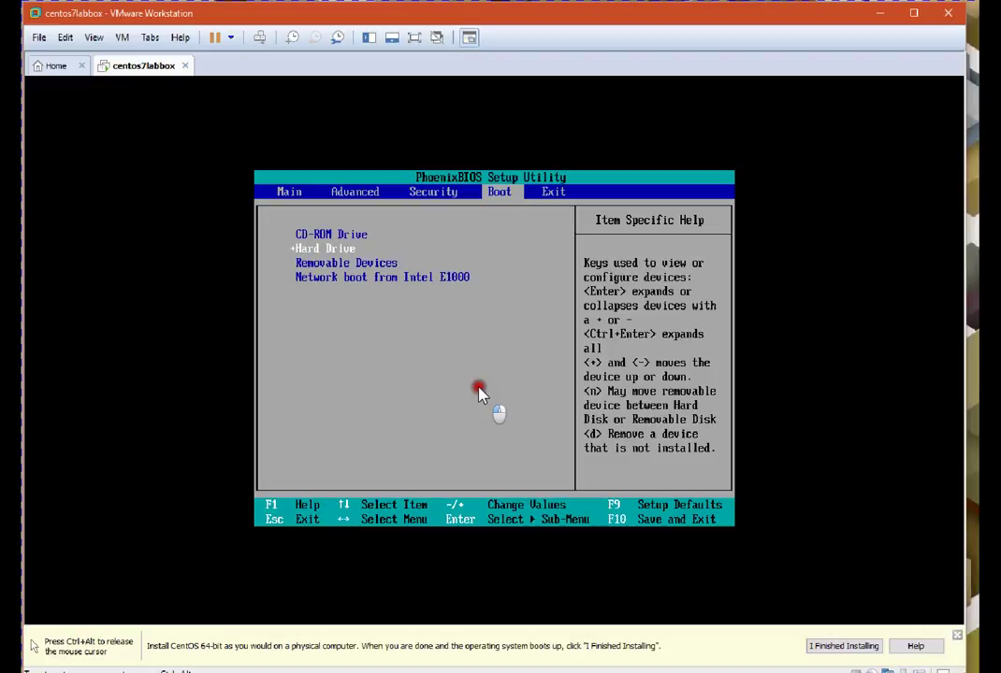
key(F10)
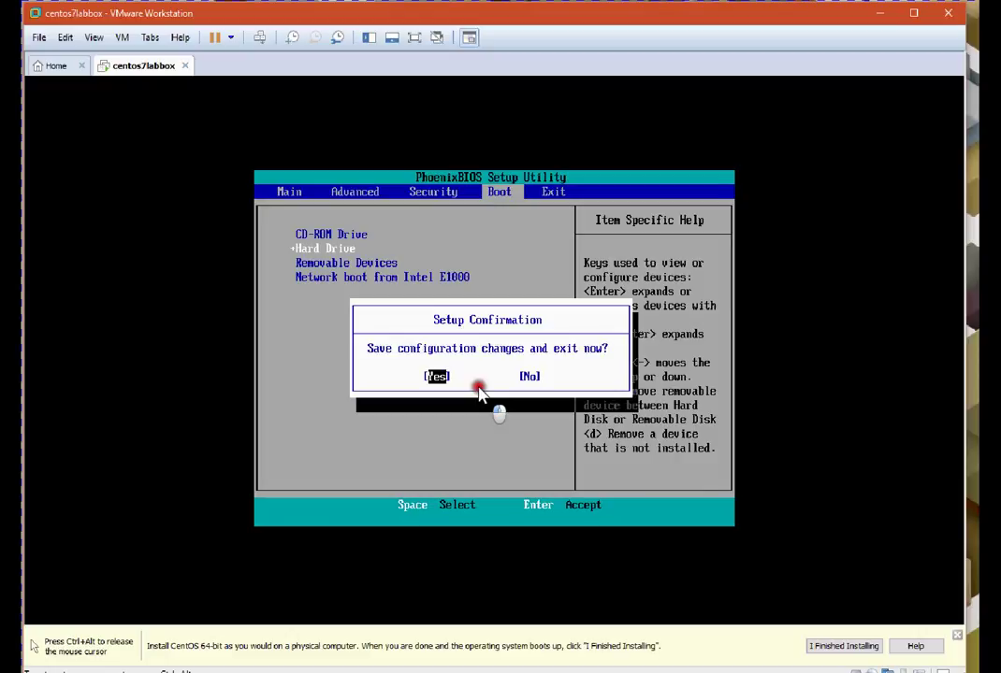
key(Return)
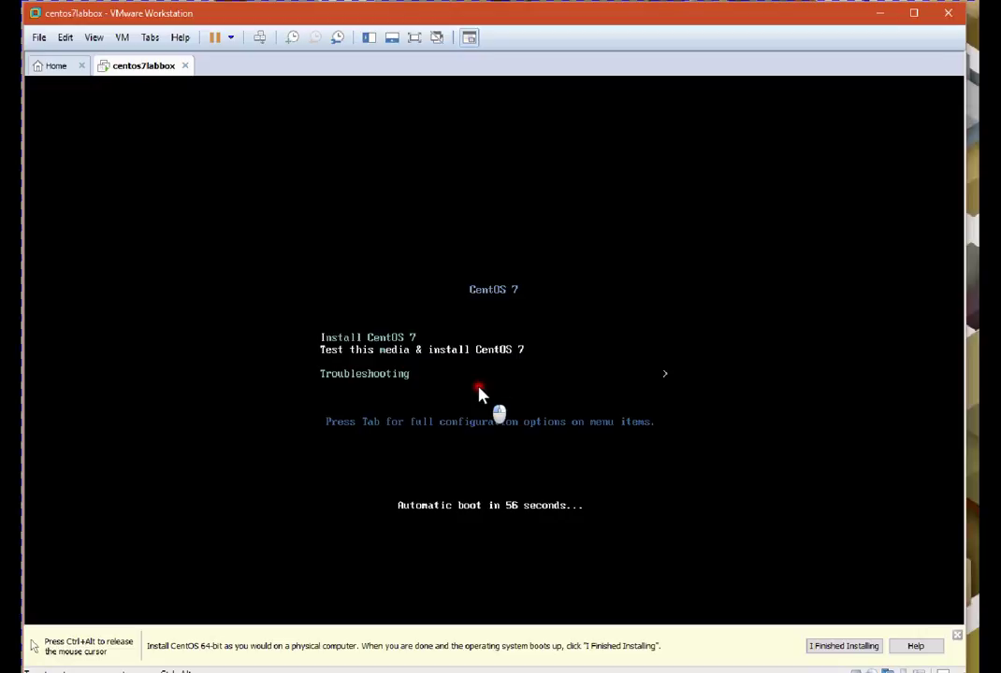
Choose Install CentOS 7 from the boot menu and launch the installer
key(Up)
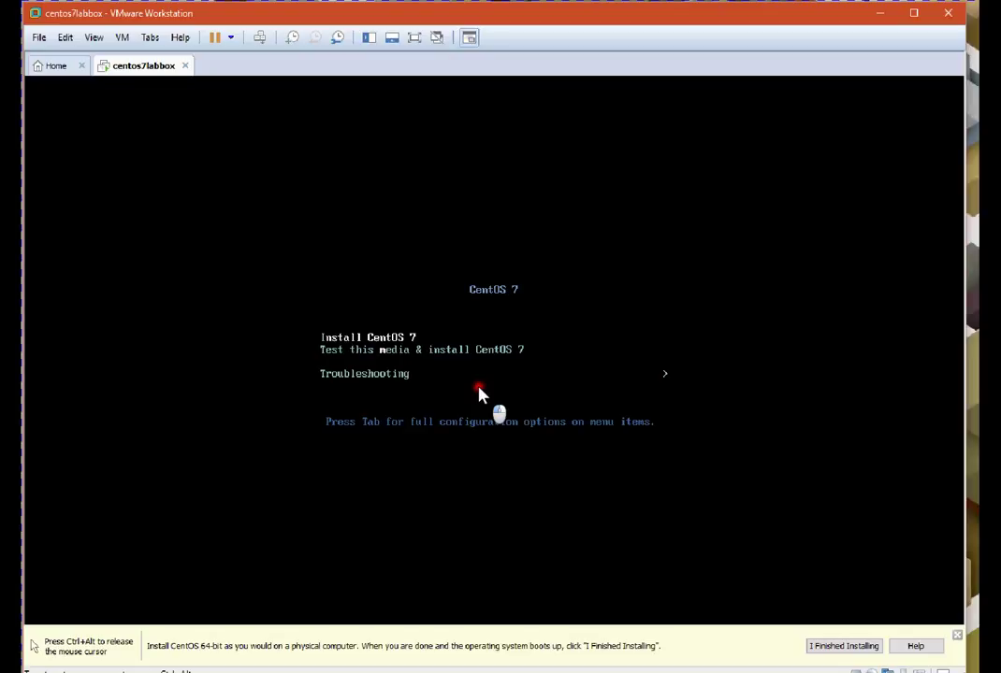
key(Return)
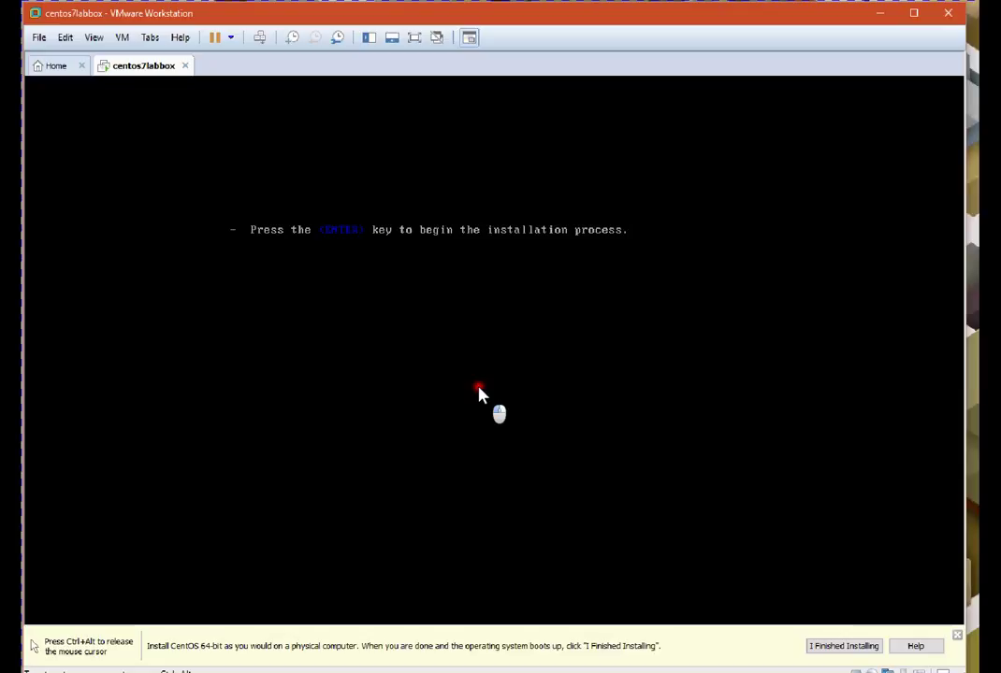
key(ctrl+alt)
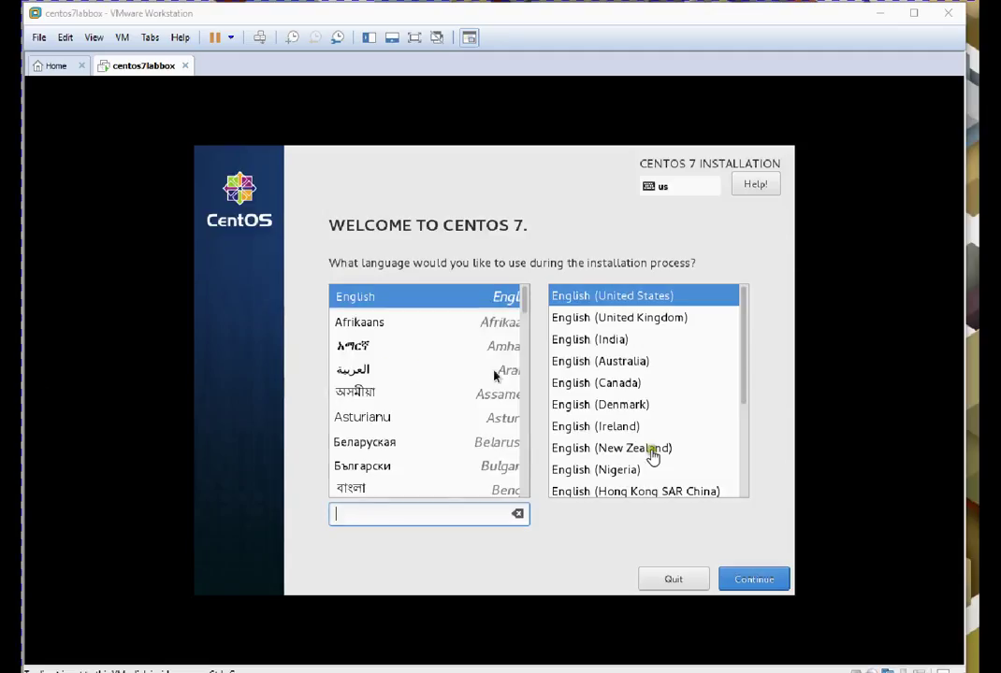
Keep English (United States) and proceed to the Installation Summary
click(587, 407)
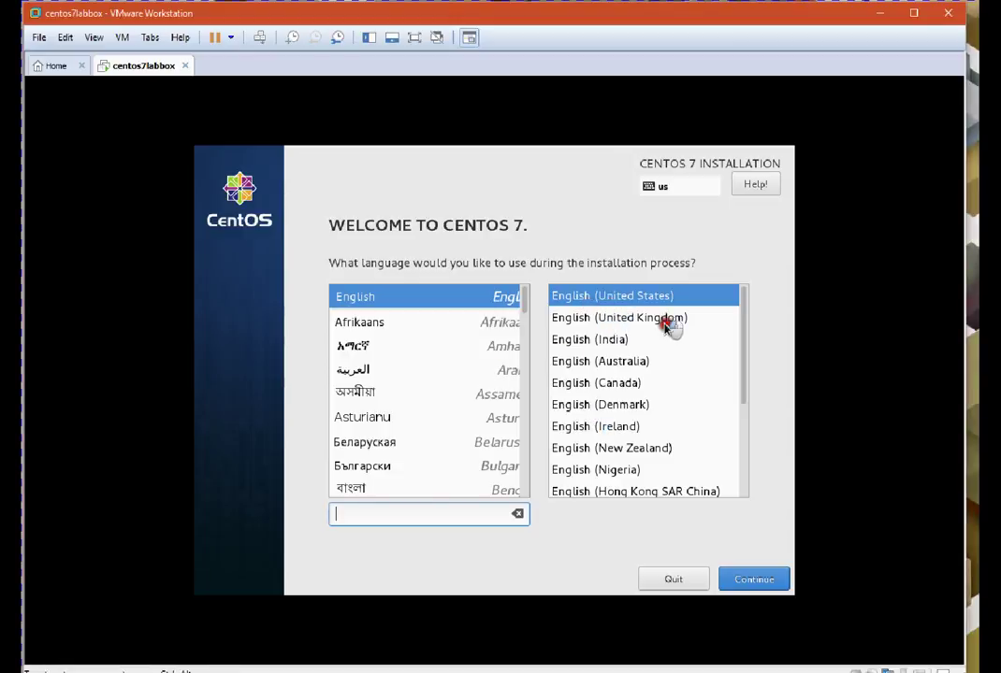
click(760, 580)
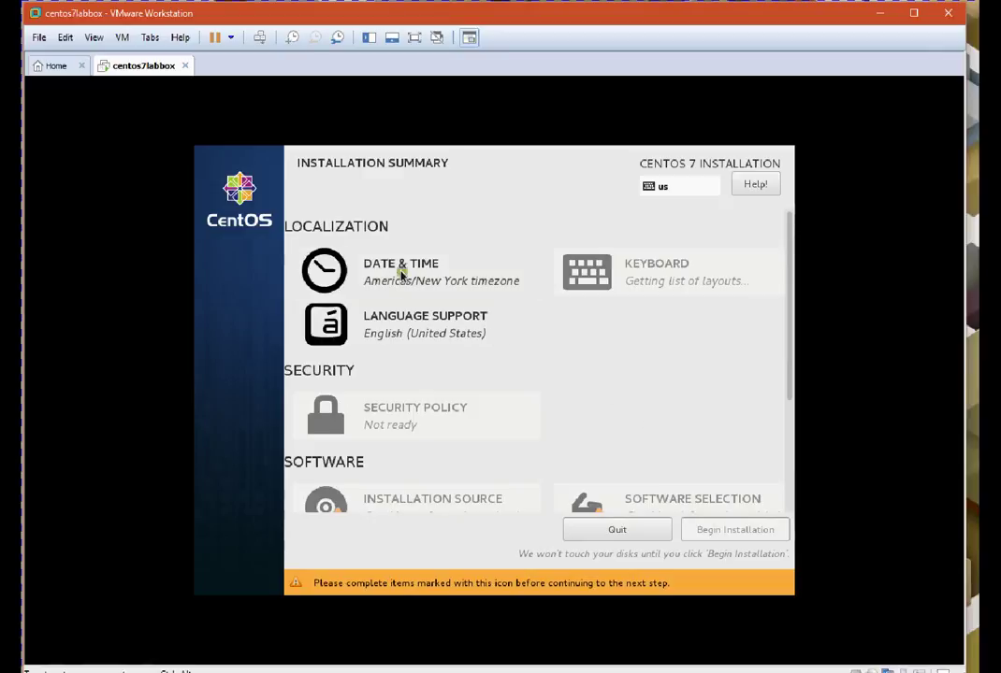
Set the timezone region to Australia with Sydney as the city, then confirm
click(393, 272)
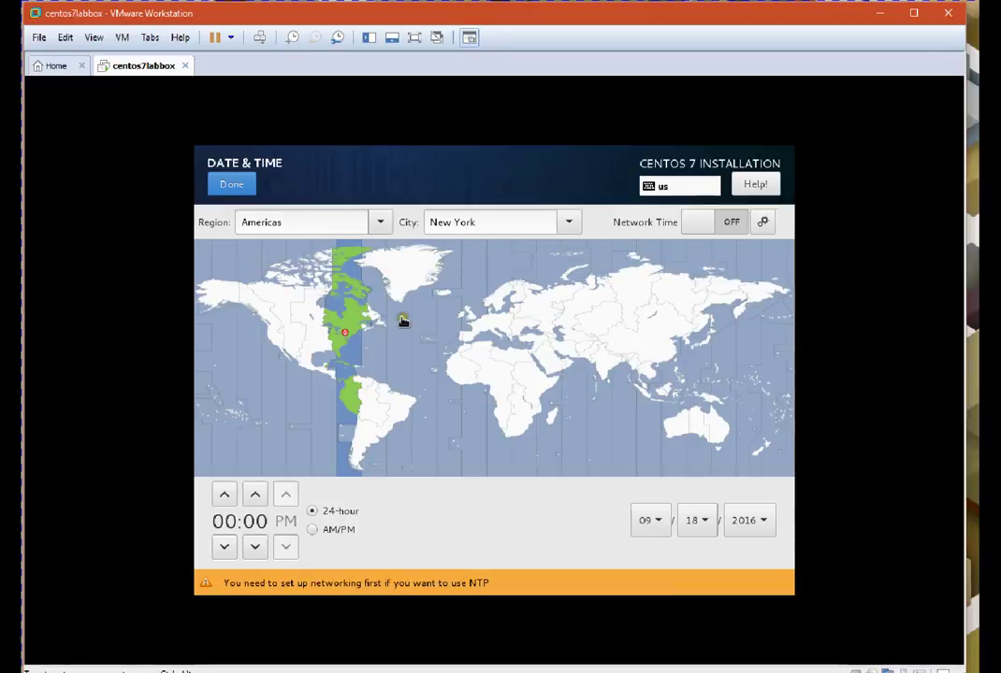
click(714, 435)
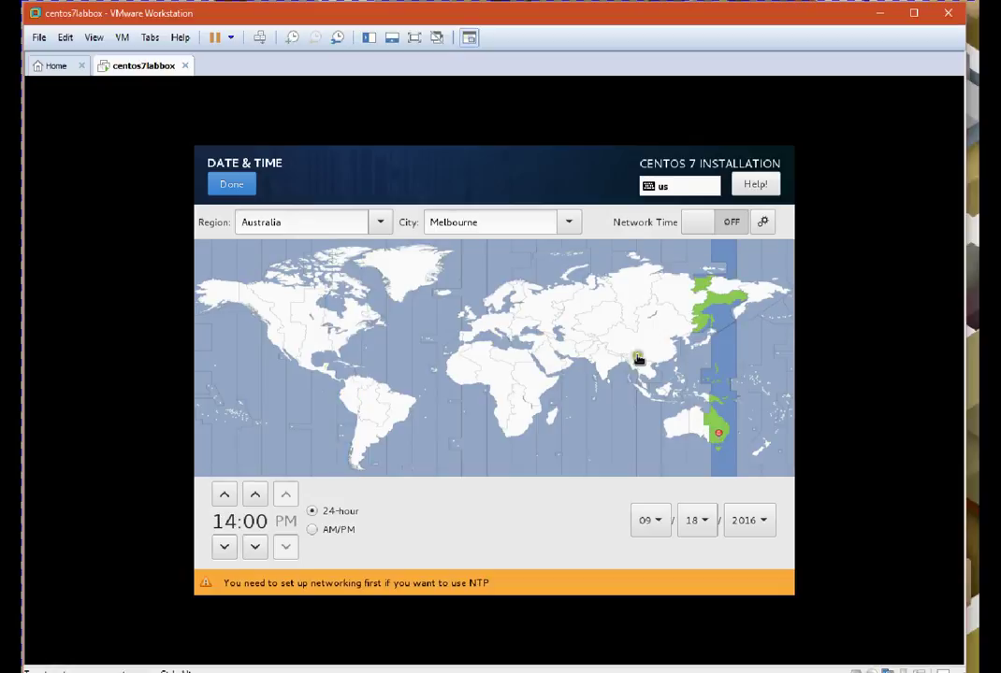
click(561, 222)
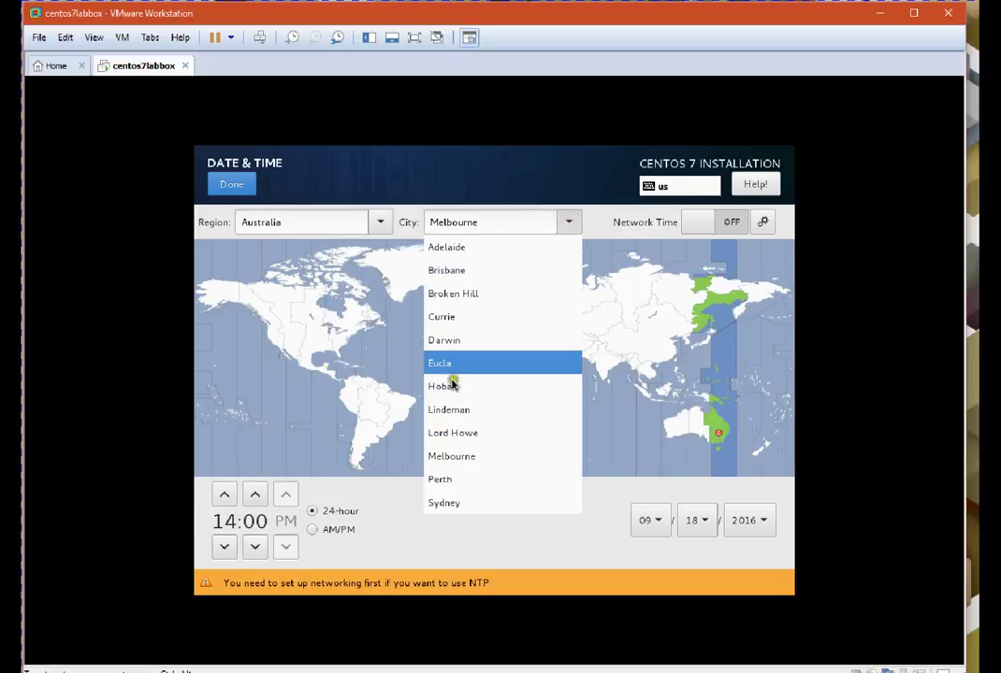
click(445, 504)
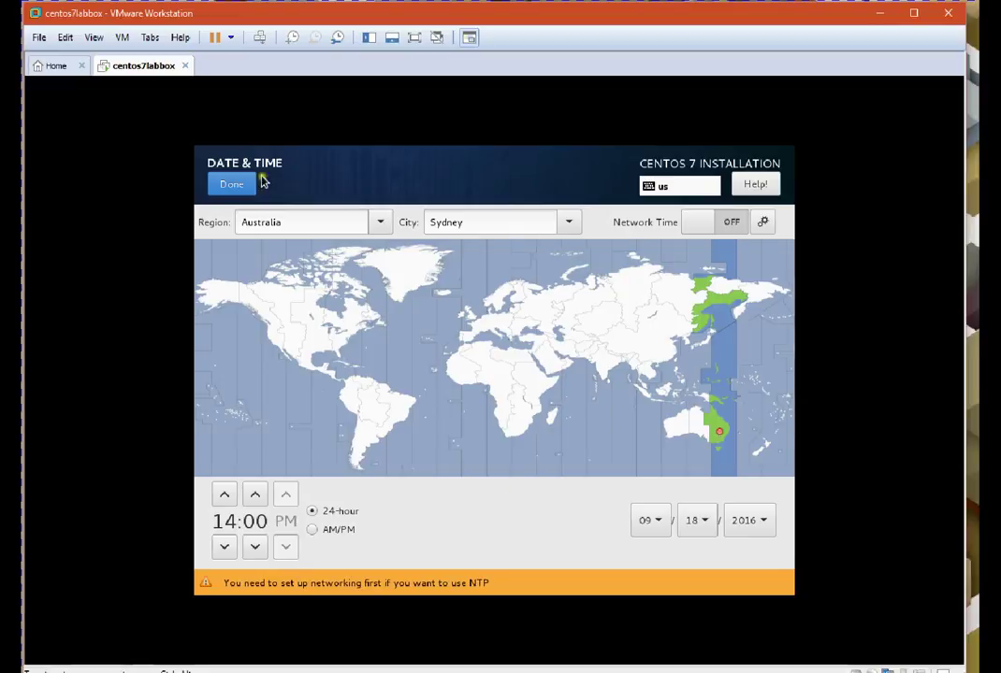
click(233, 185)
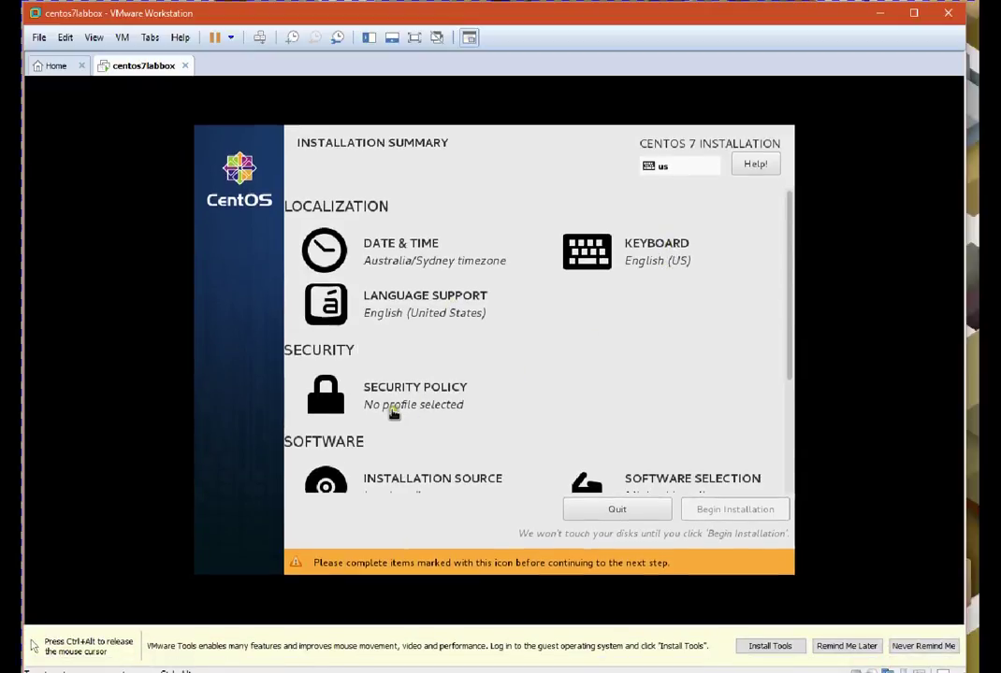
Release the mouse, dismiss the VMware Tools bar with Never Remind Me, and open Software Selection
key(ctrl+alt)
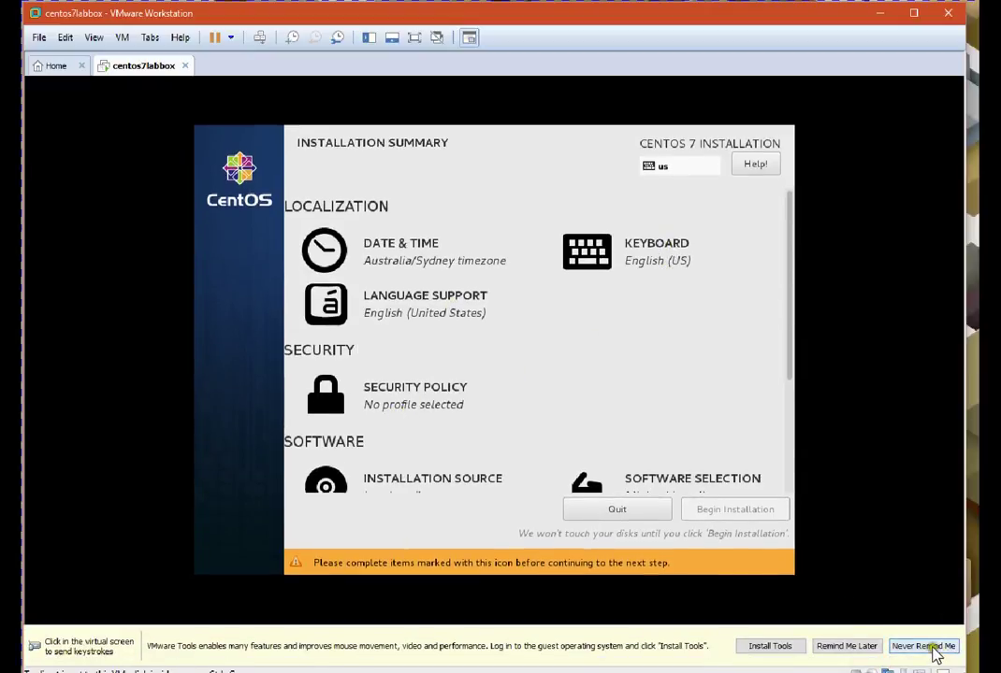
click(848, 645)
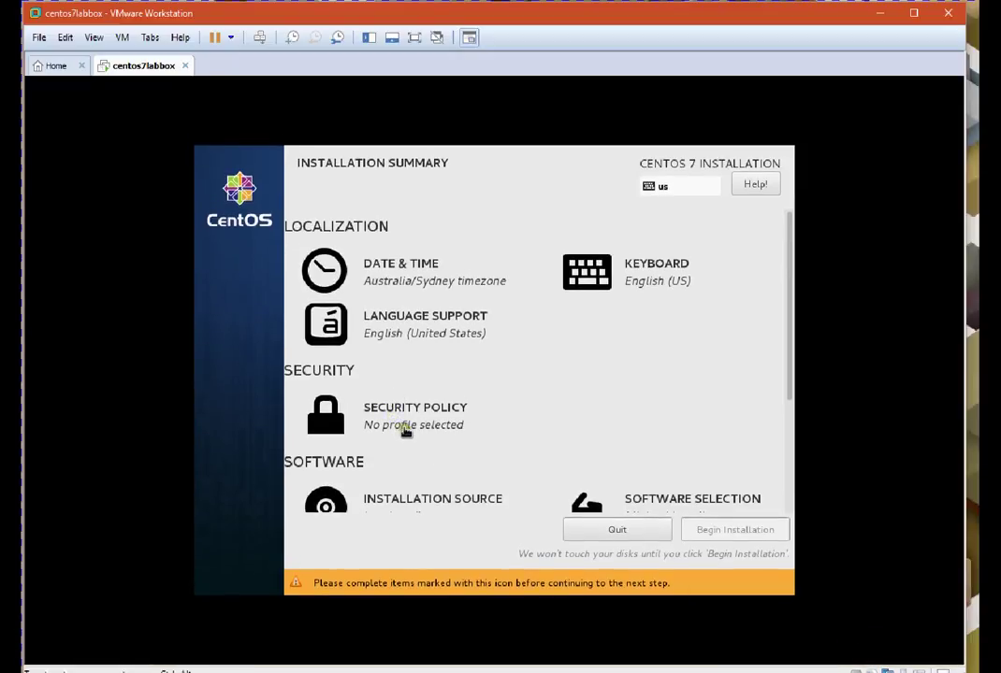
scroll(406, 427, down, 1)
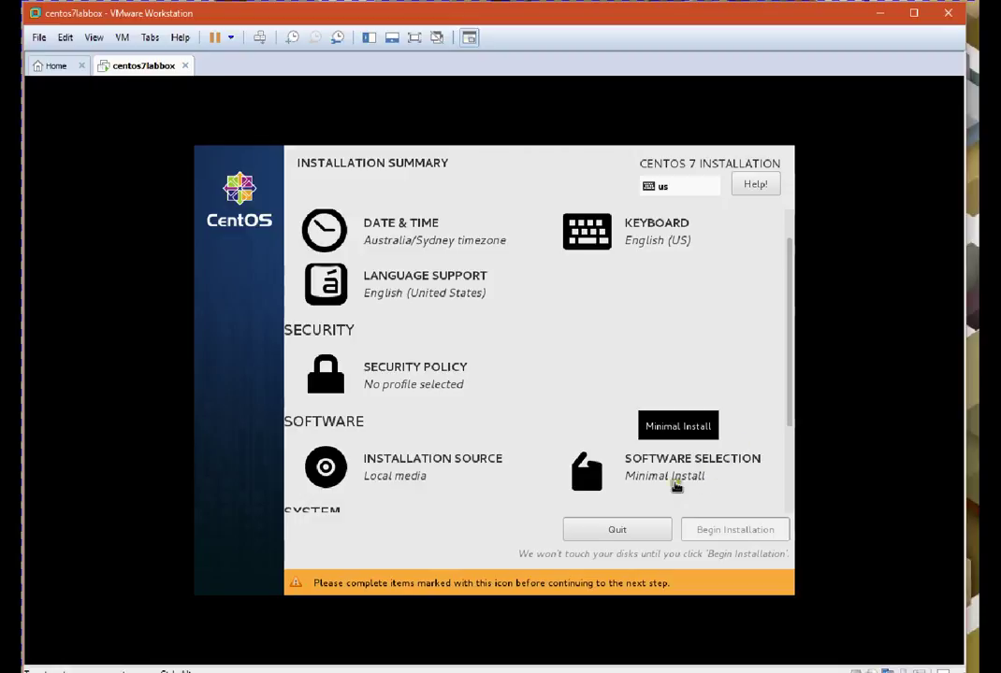
click(657, 473)
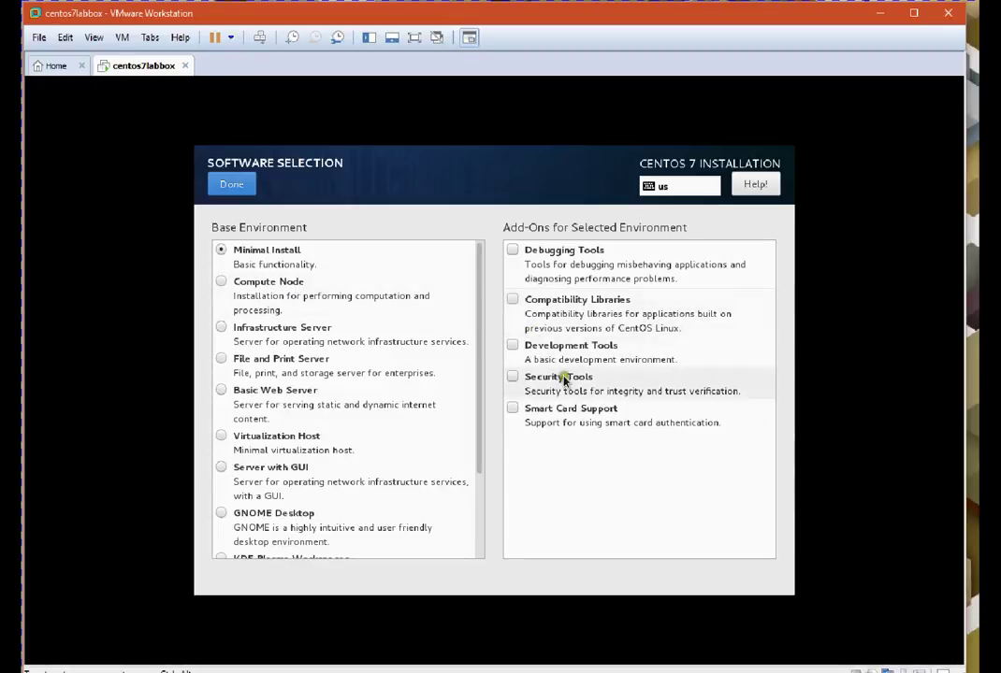
Try Basic Web Server, then choose Infrastructure Server as the base environment
click(274, 401)
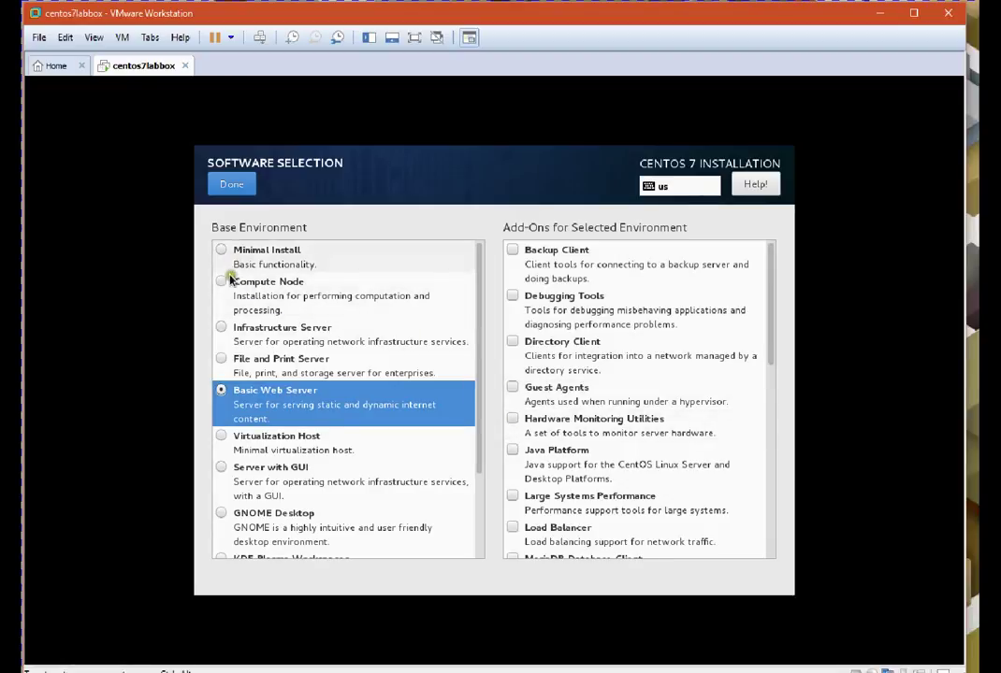
click(221, 328)
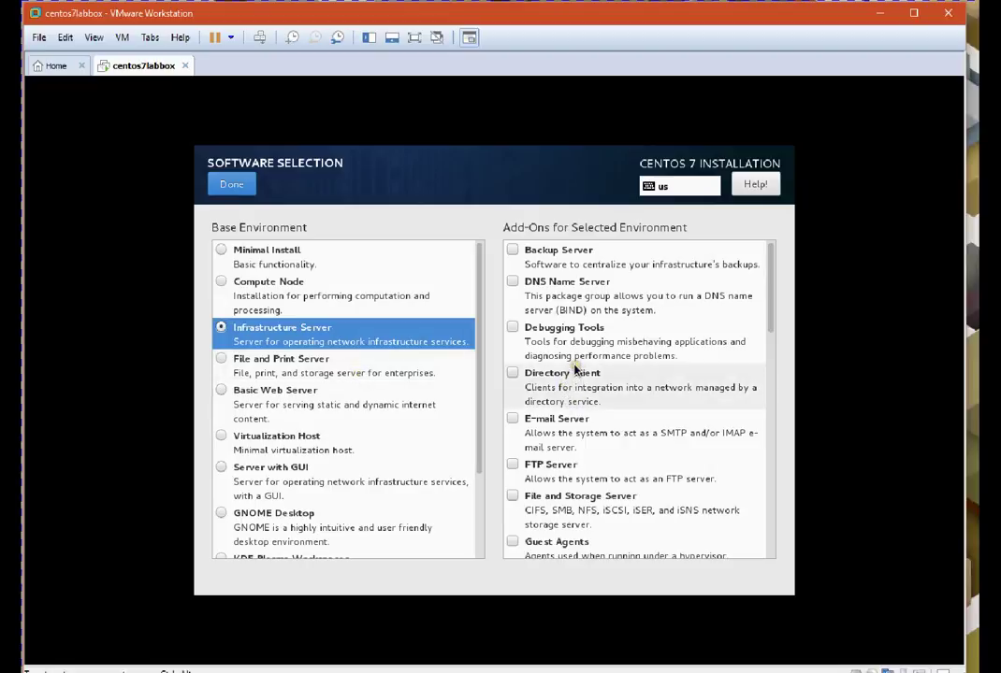
scroll(569, 374, down, 1)
scroll(575, 372, down, 3)
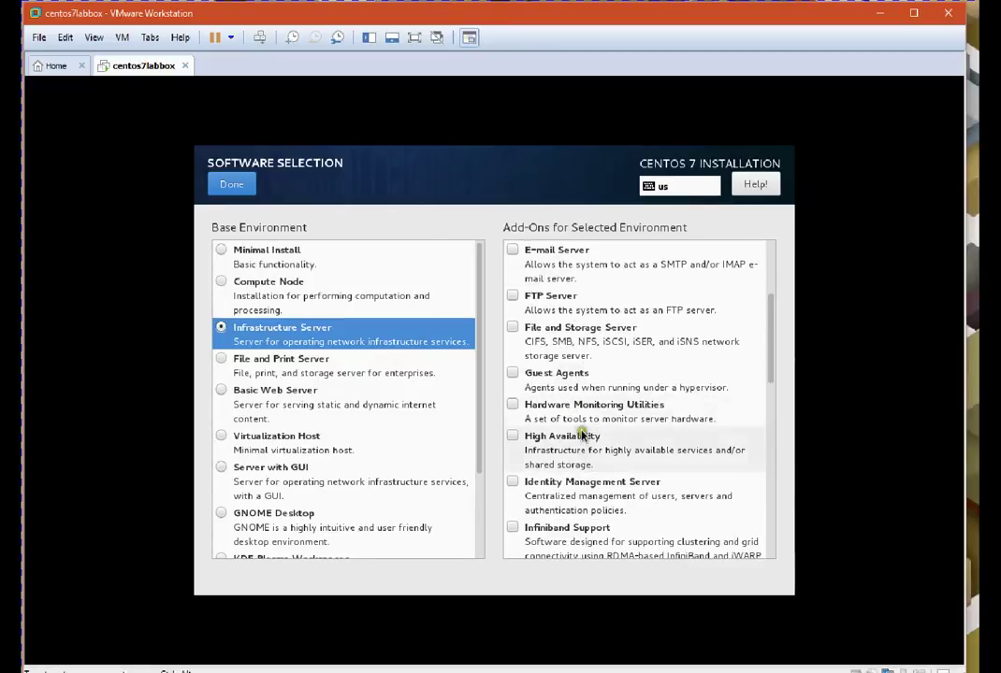
scroll(579, 429, down, 4)
scroll(505, 421, down, 3)
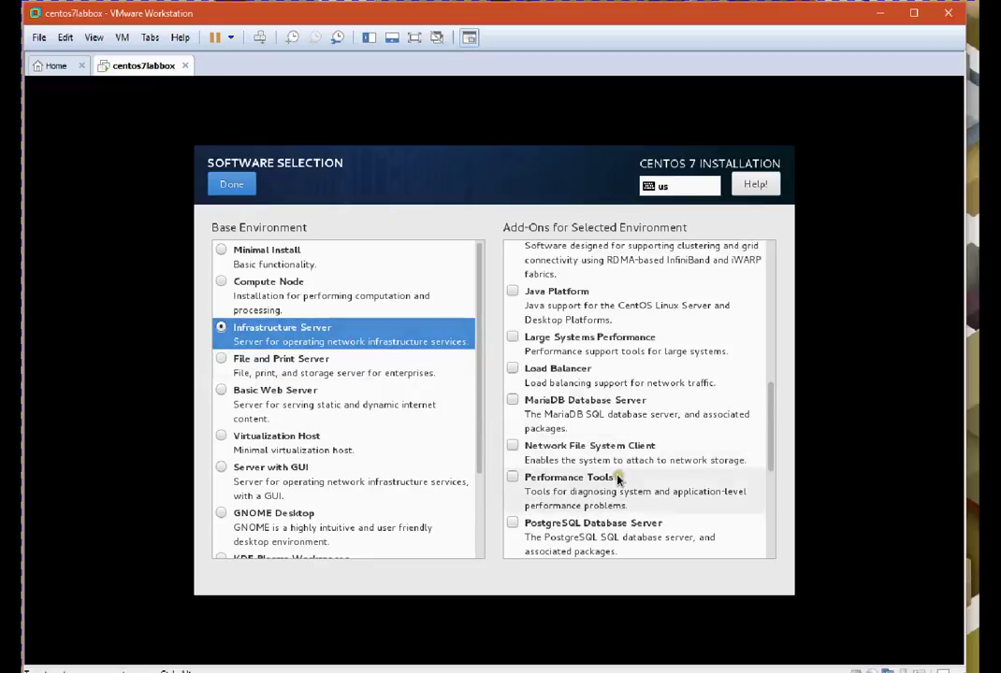
Check the Network File System Client, Compatibility Libraries and Development Tools add-ons
click(511, 448)
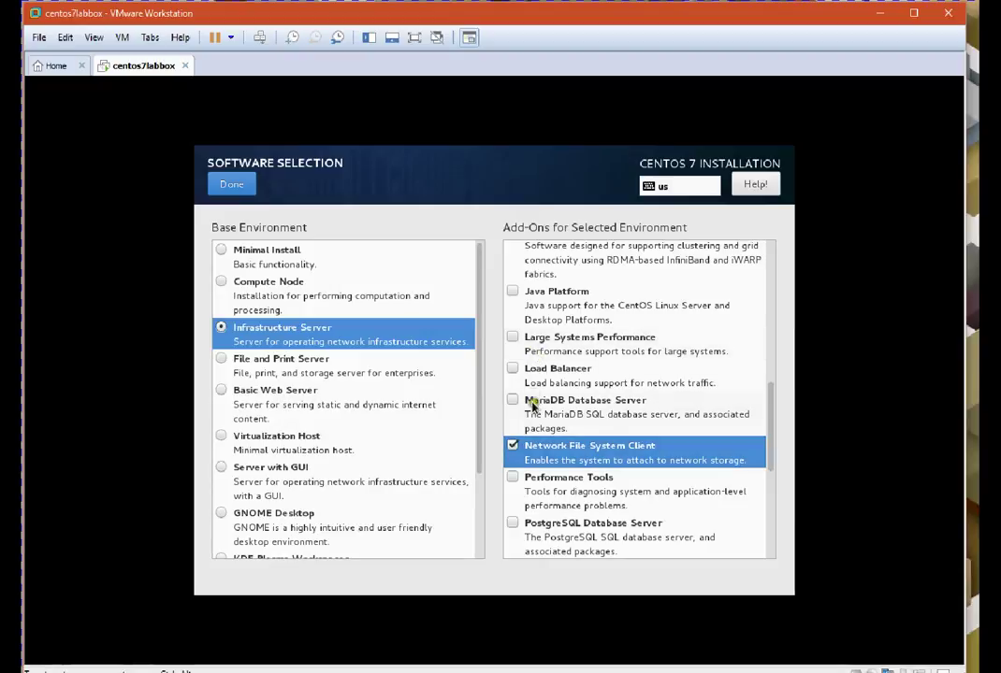
scroll(531, 405, down, 3)
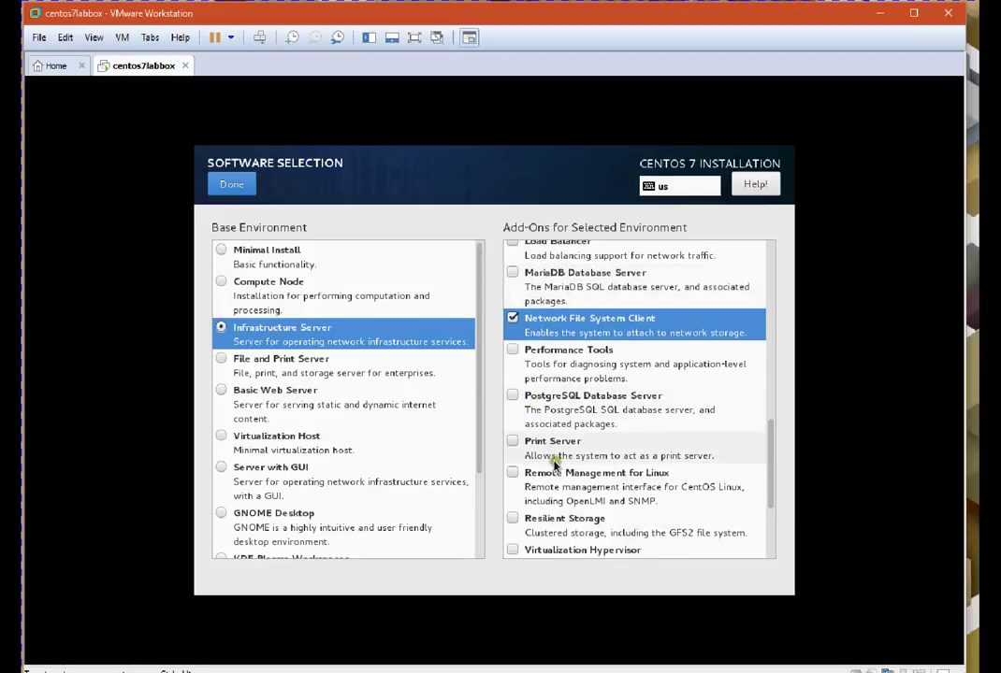
scroll(552, 463, down, 2)
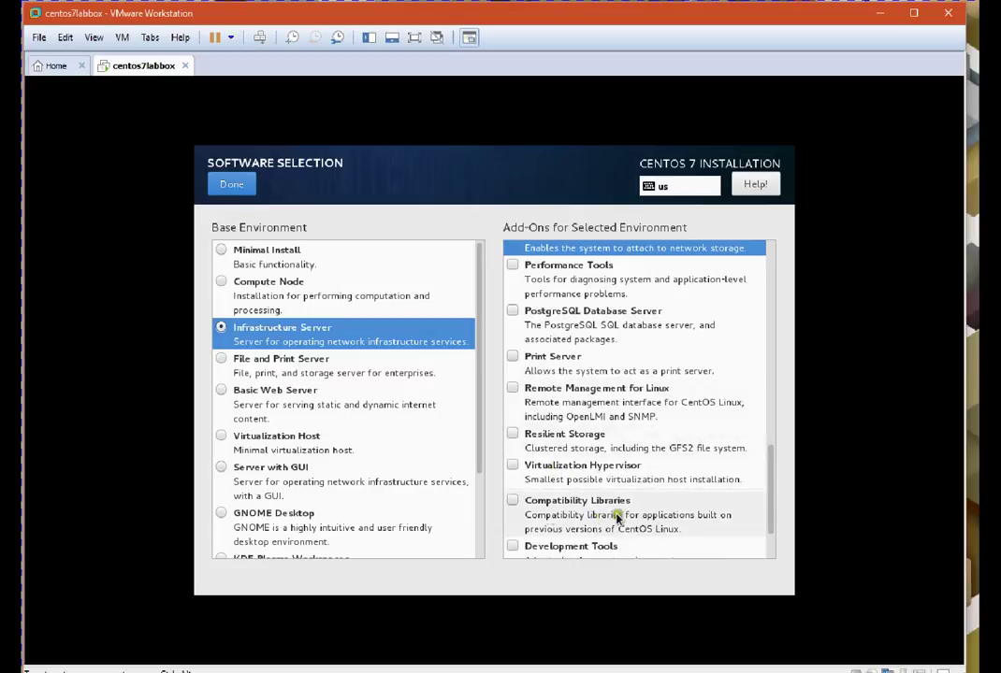
click(513, 503)
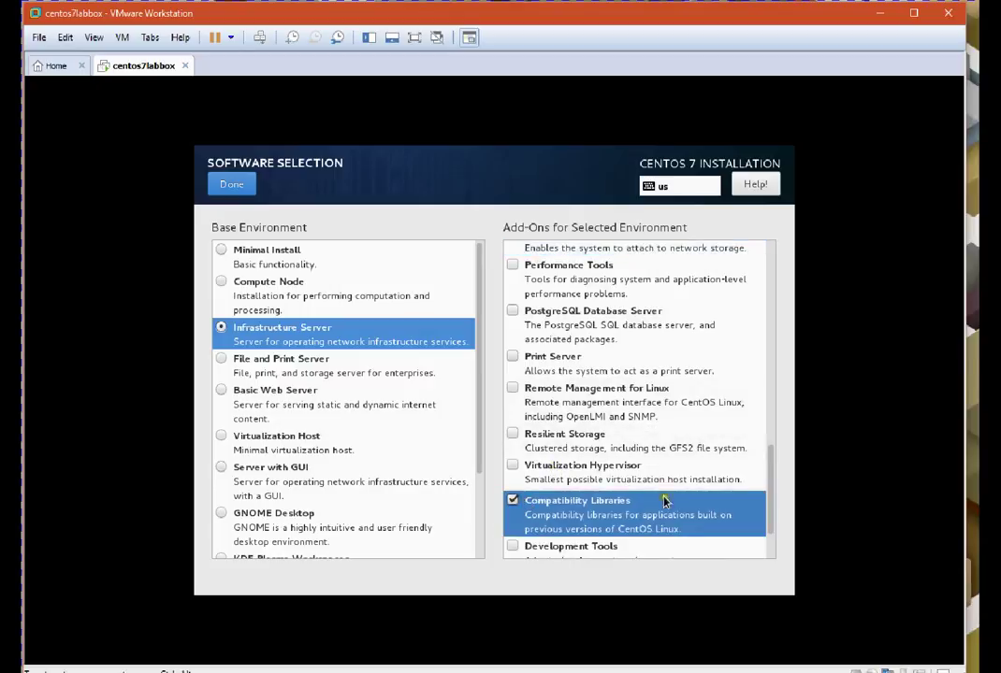
scroll(673, 485, down, 2)
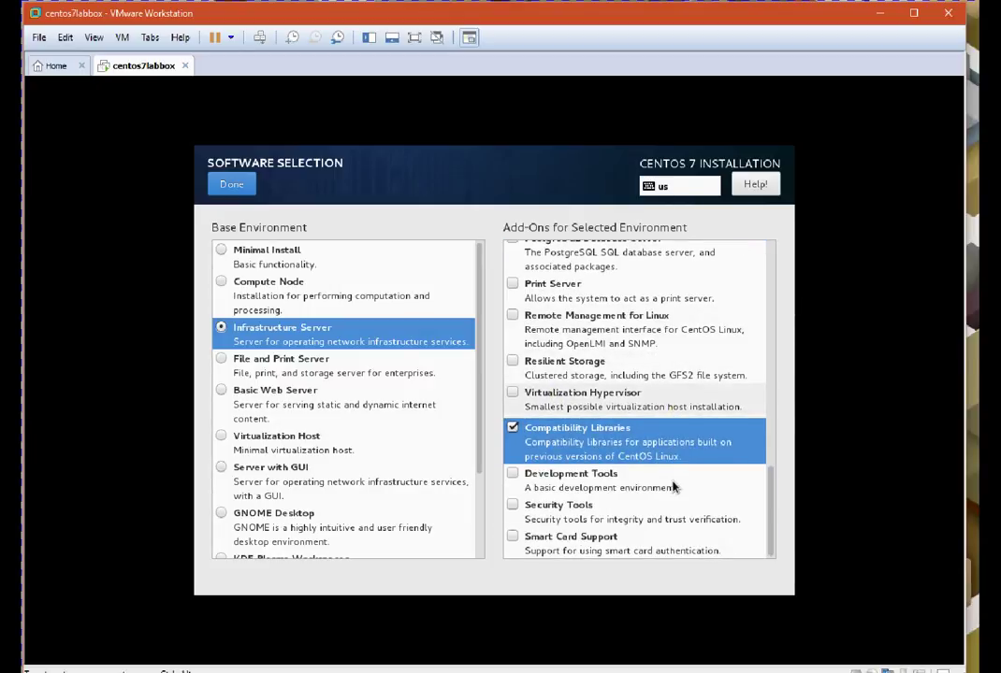
click(516, 477)
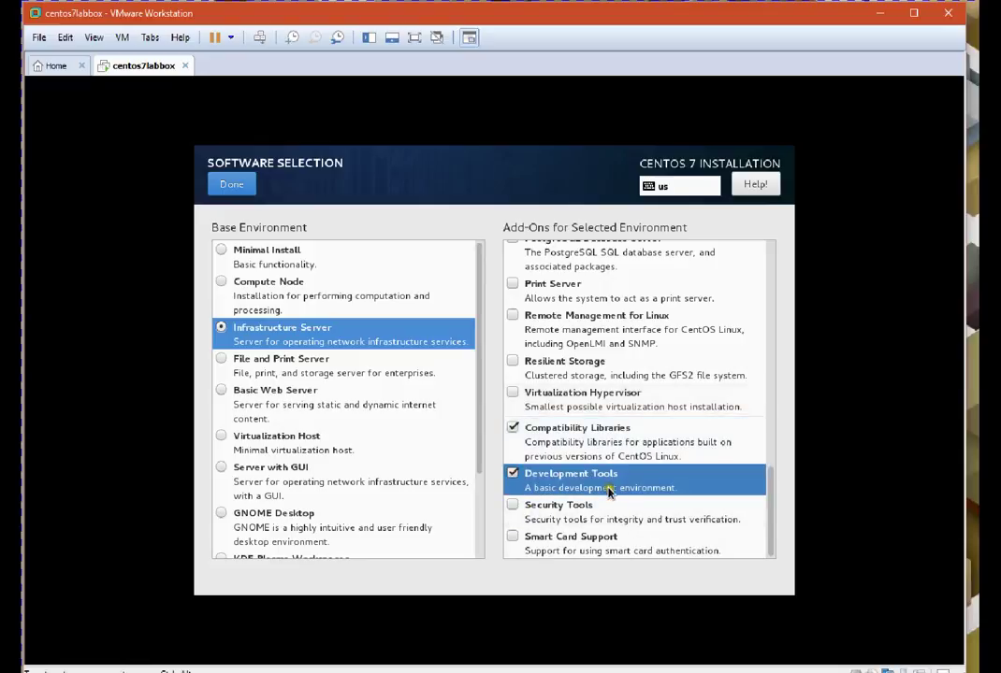
Toggle the E-mail Server add-on on and off, then confirm the Infrastructure Server selection
scroll(626, 491, up, 1)
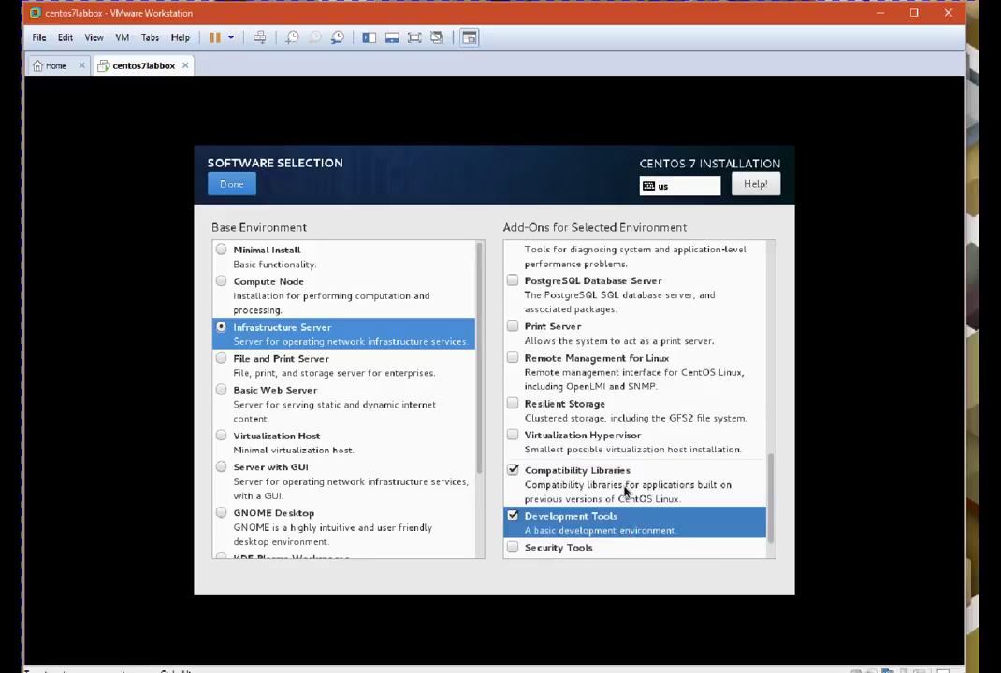
scroll(625, 491, up, 2)
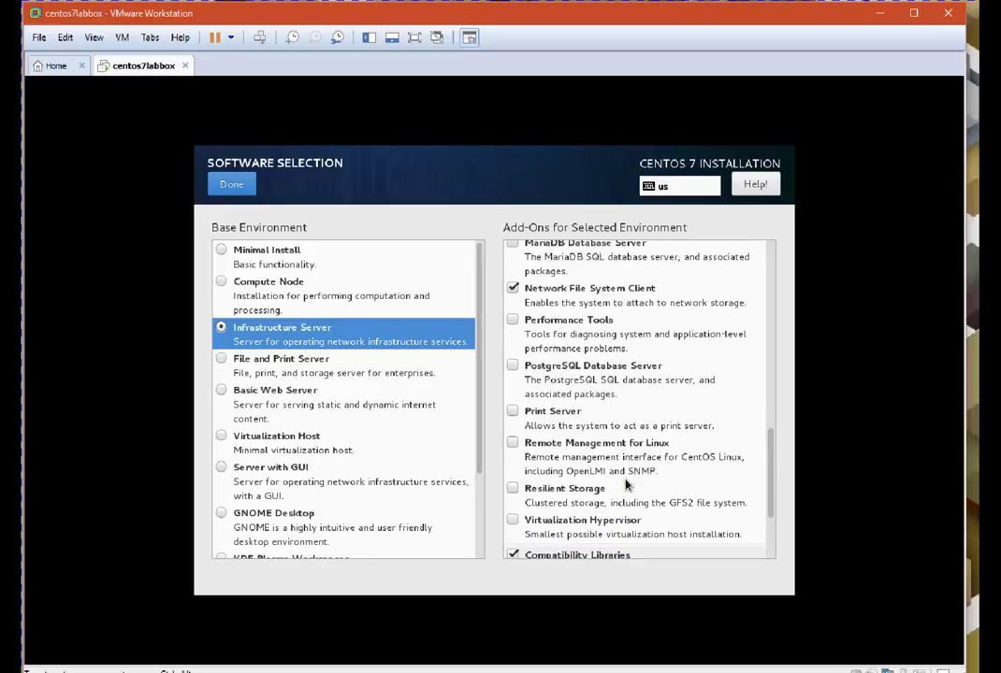
scroll(626, 491, up, 3)
scroll(626, 483, up, 8)
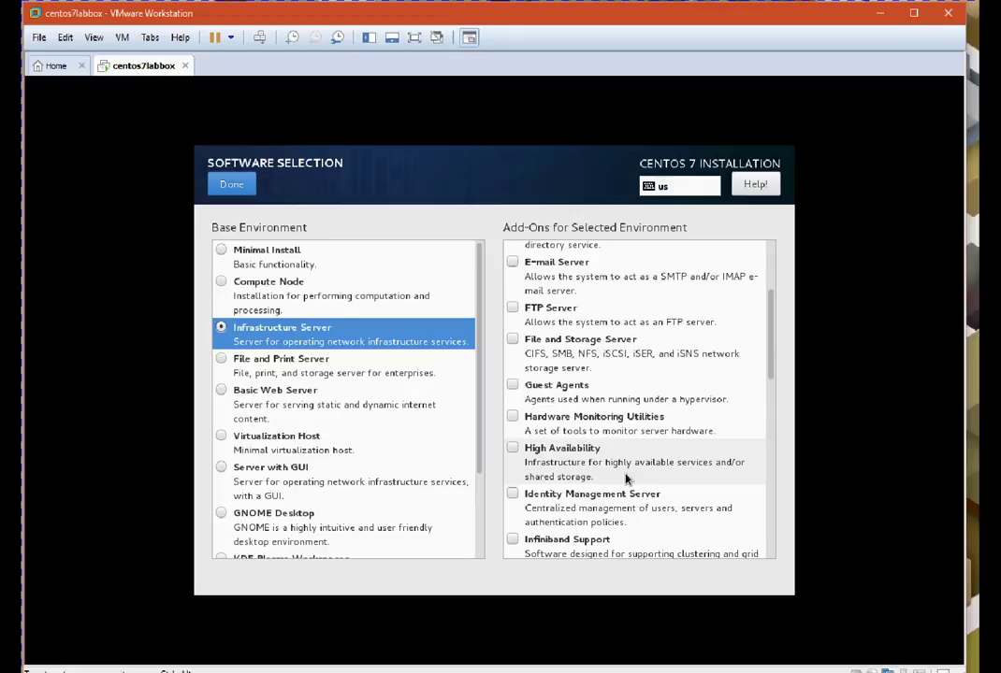
click(524, 272)
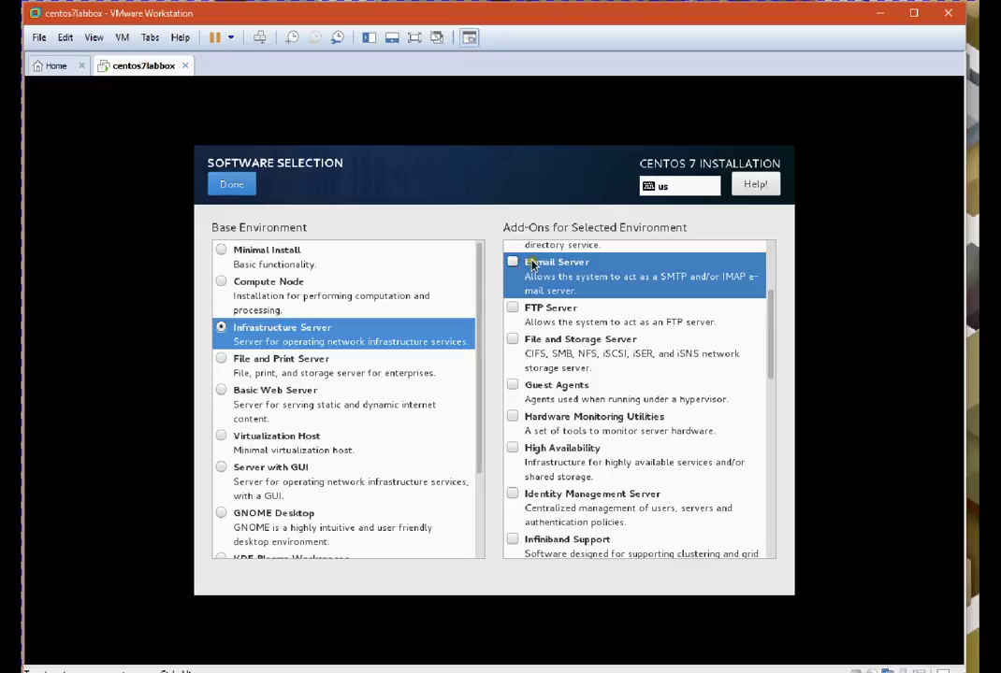
click(513, 265)
scroll(304, 423, down, 3)
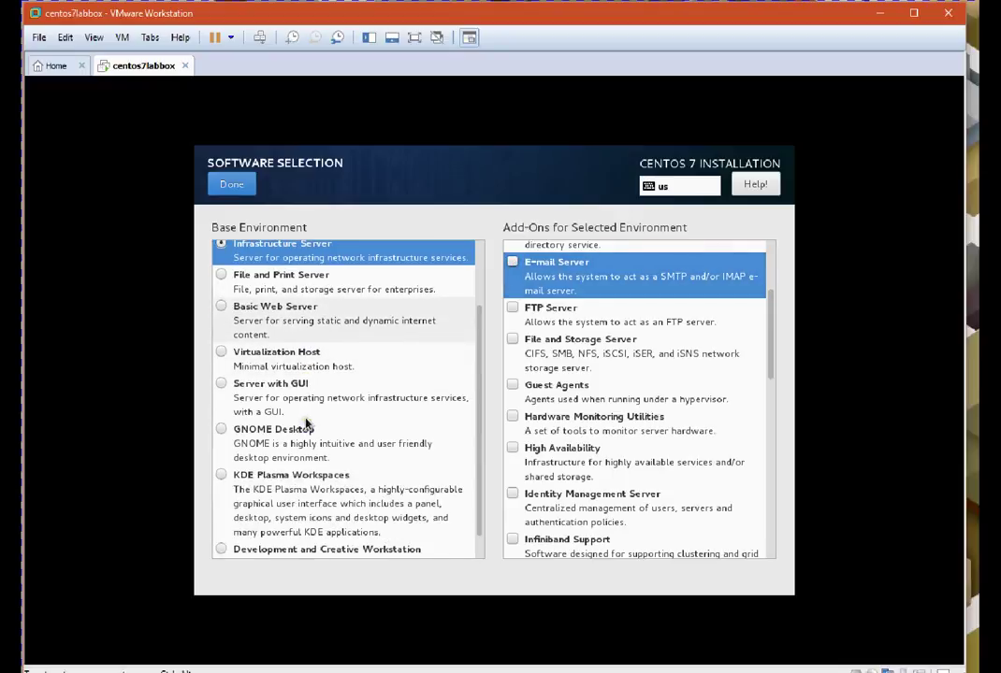
scroll(304, 423, up, 3)
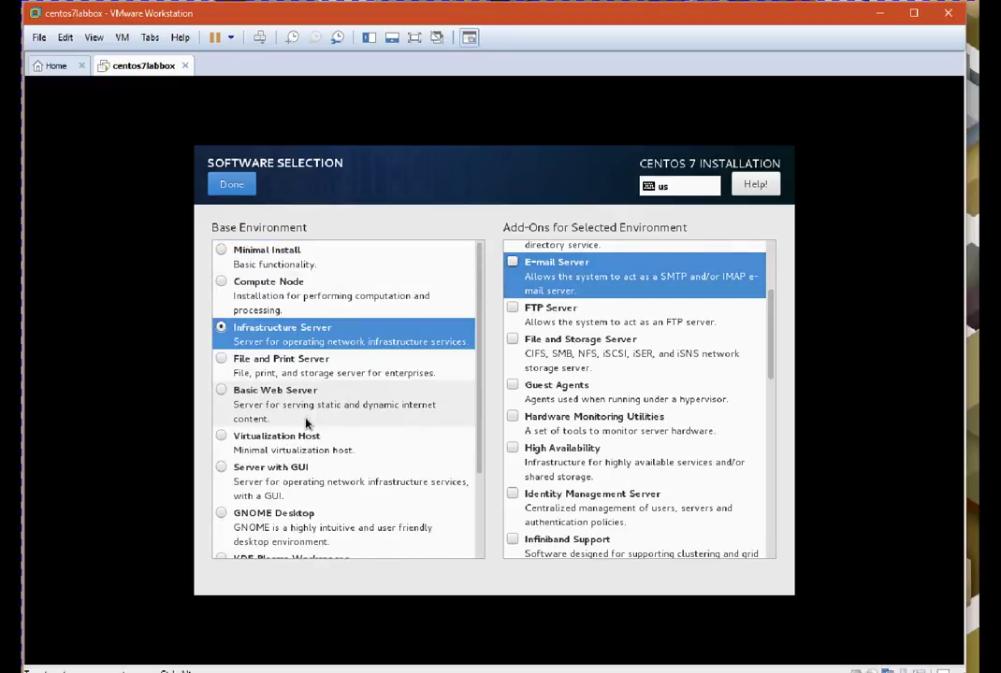
click(242, 185)
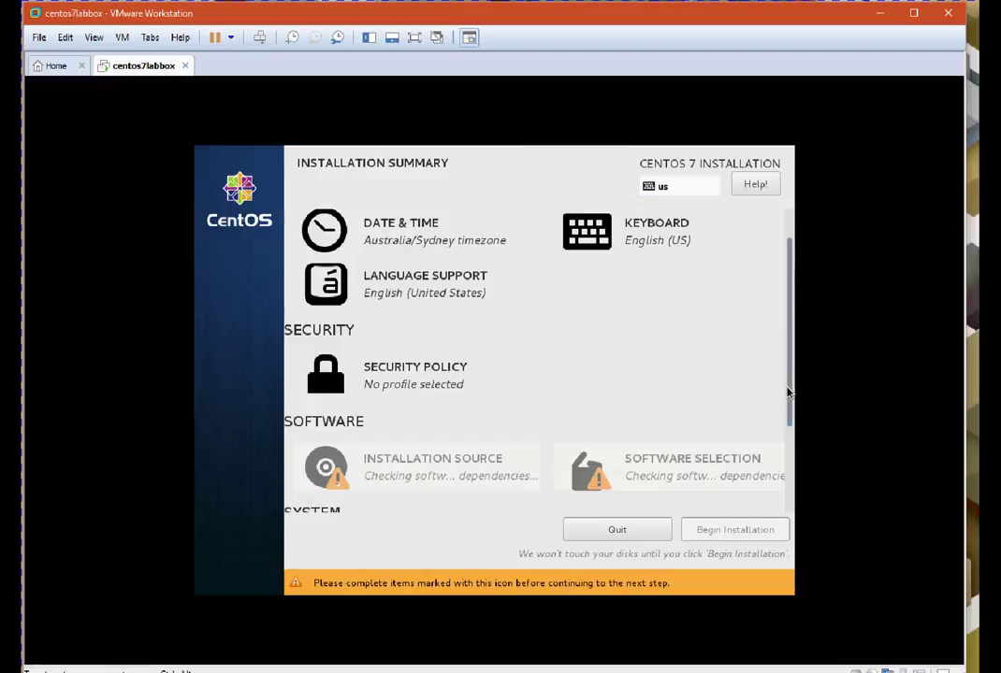
Scroll the summary down to SYSTEM and open Installation Destination
drag(787, 393, 789, 490)
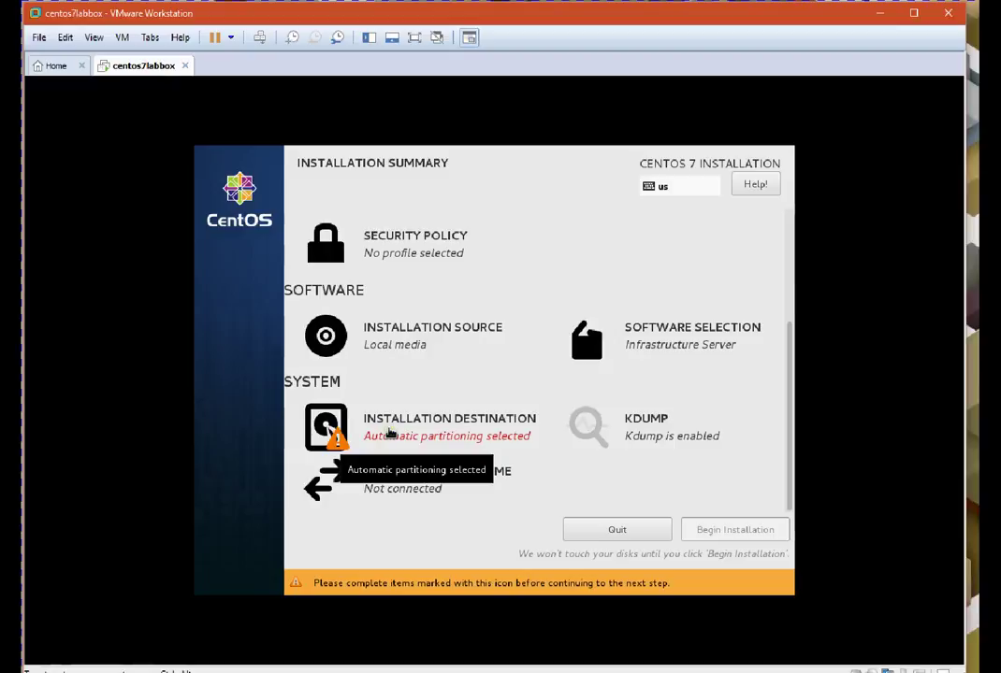
click(389, 433)
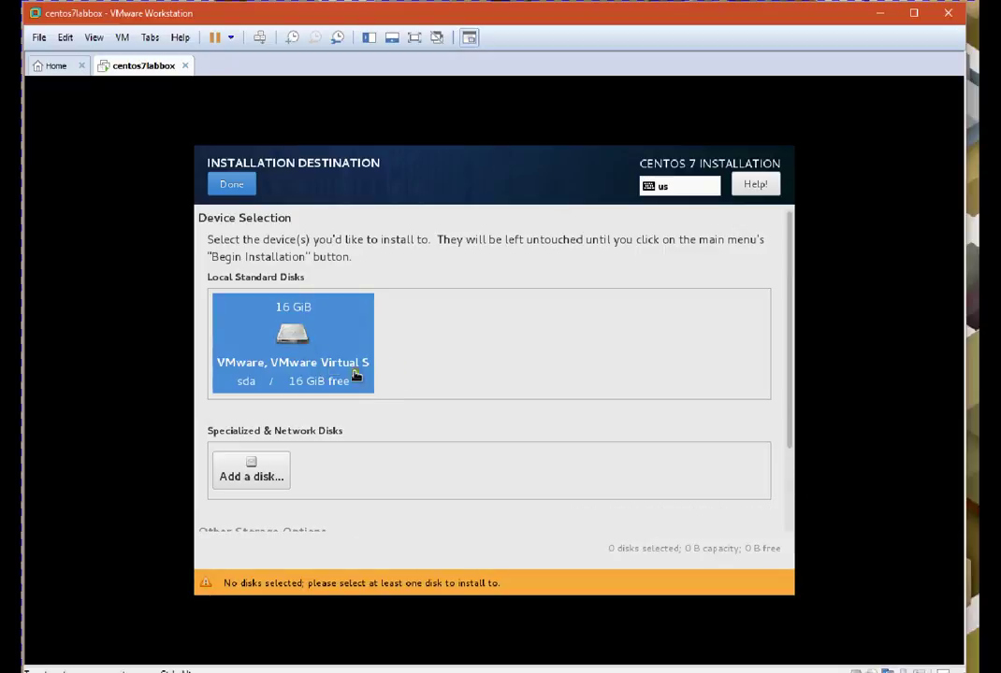
Select the 16 GiB sda disk with 'I will configure partitioning' and confirm with Done
click(294, 356)
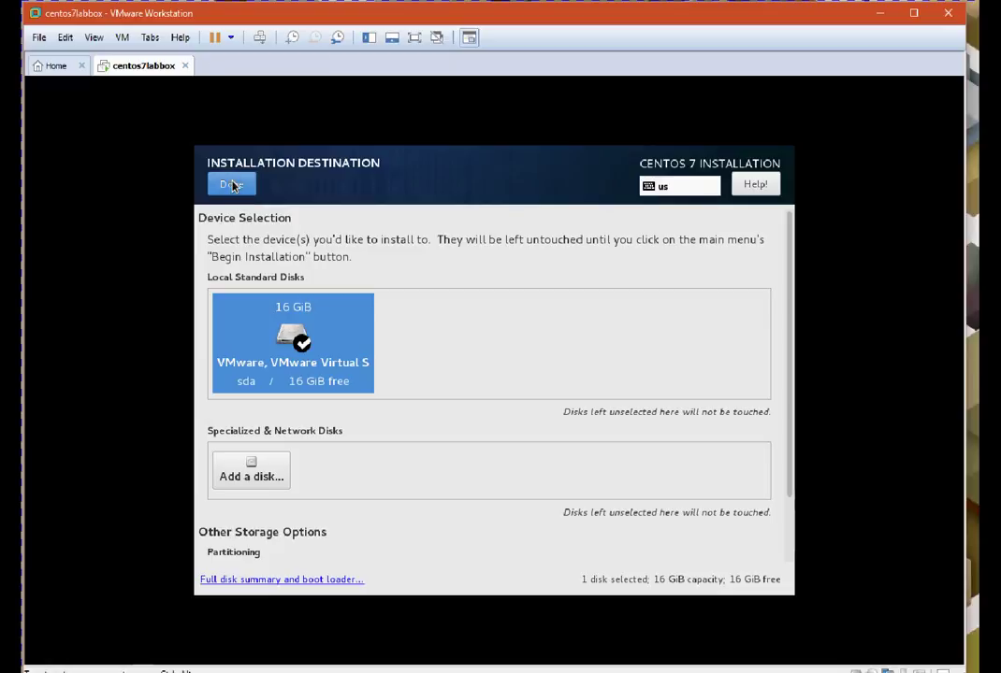
click(232, 185)
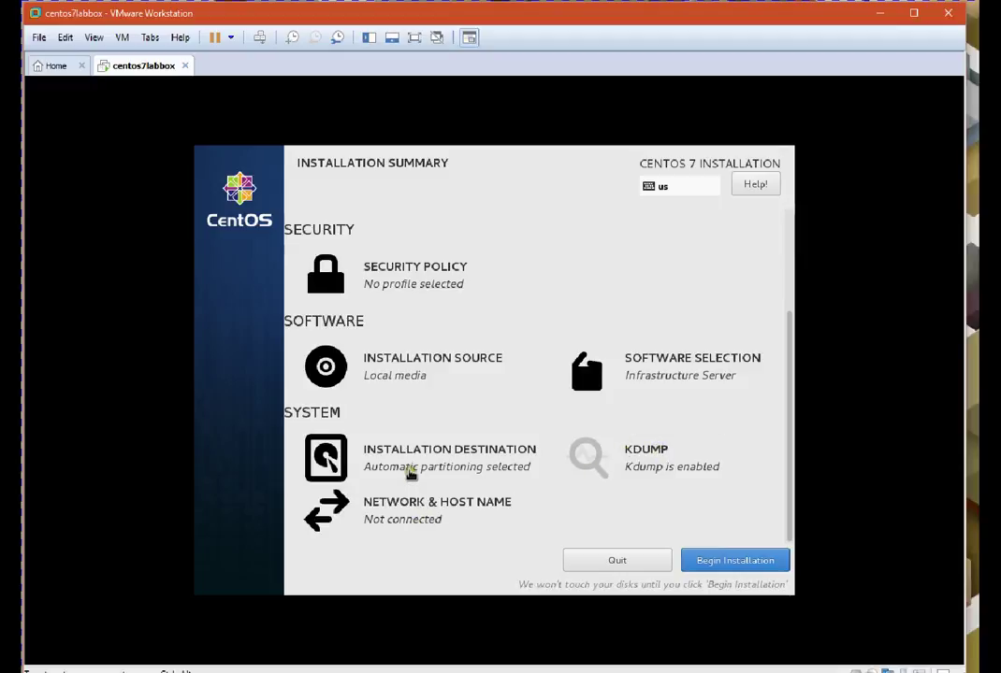
click(405, 468)
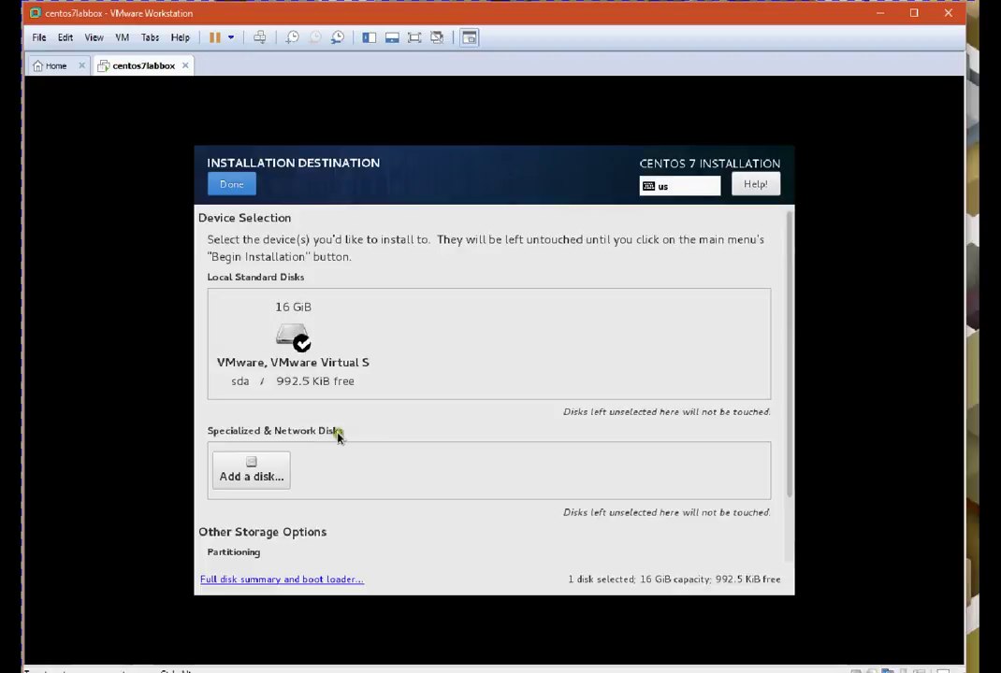
click(308, 374)
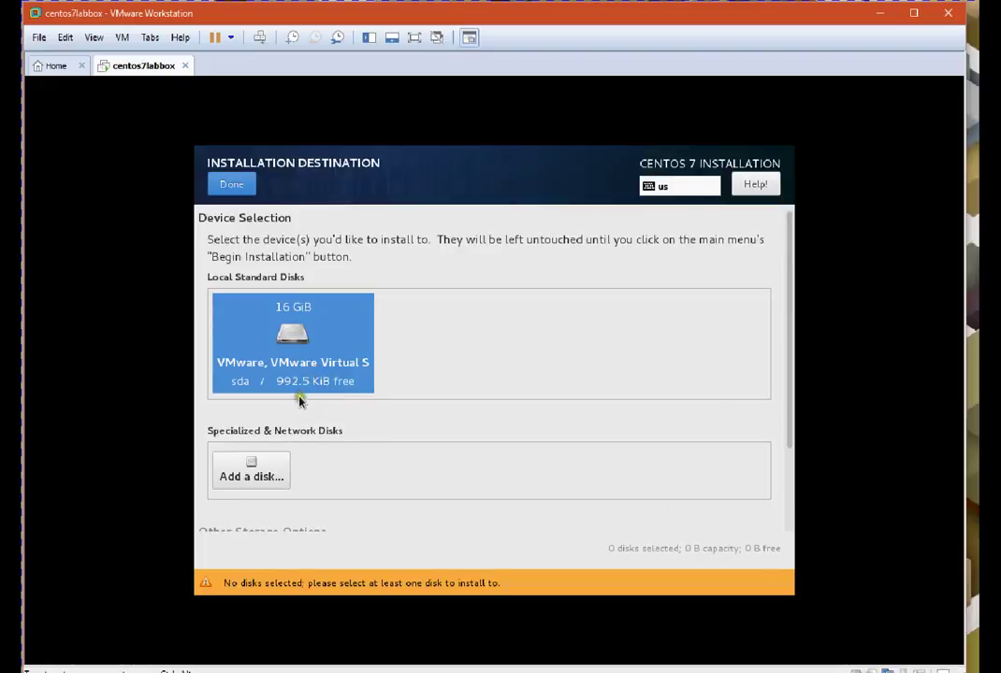
scroll(409, 411, down, 1)
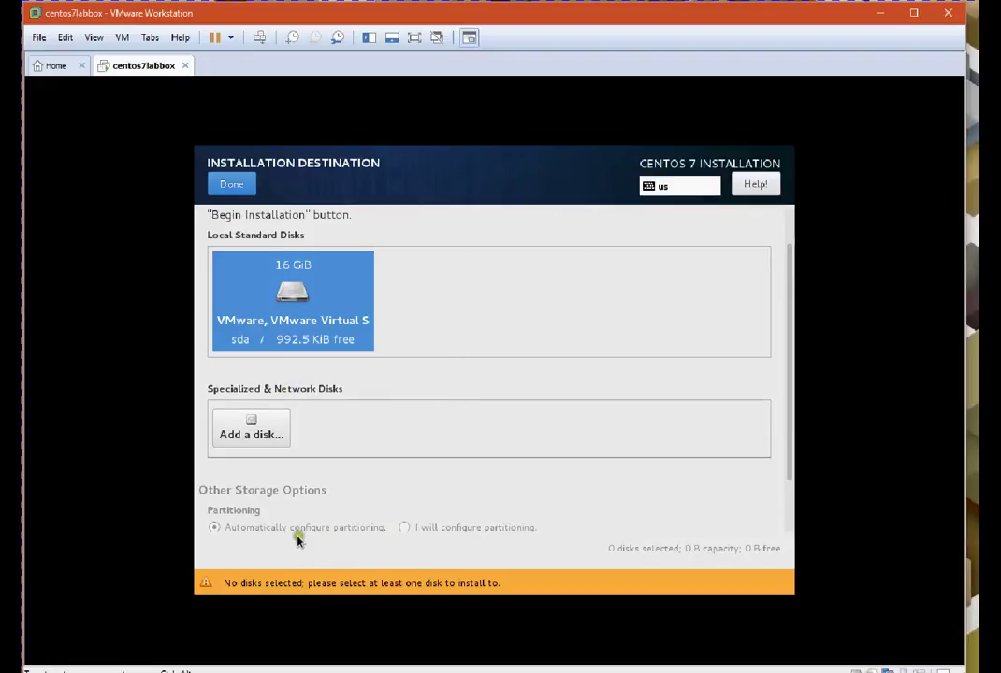
click(404, 530)
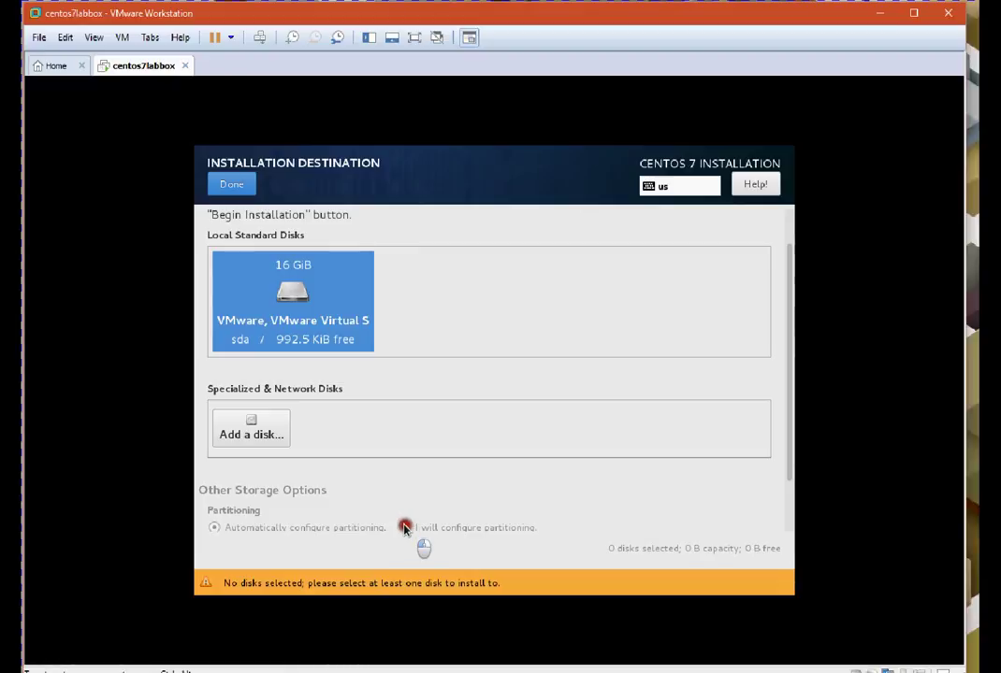
click(262, 297)
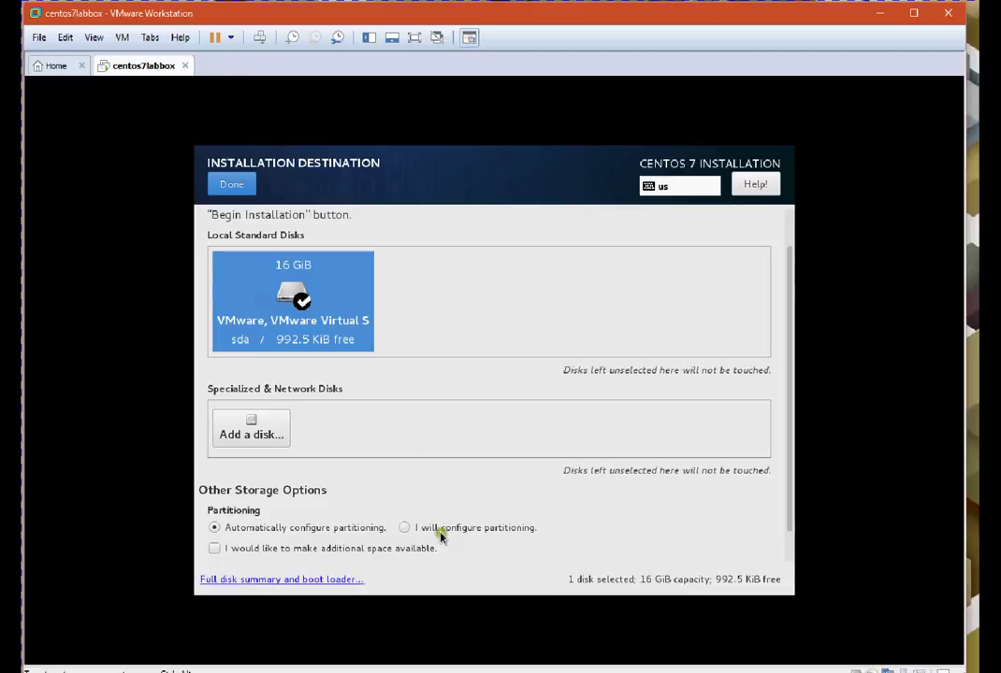
click(407, 528)
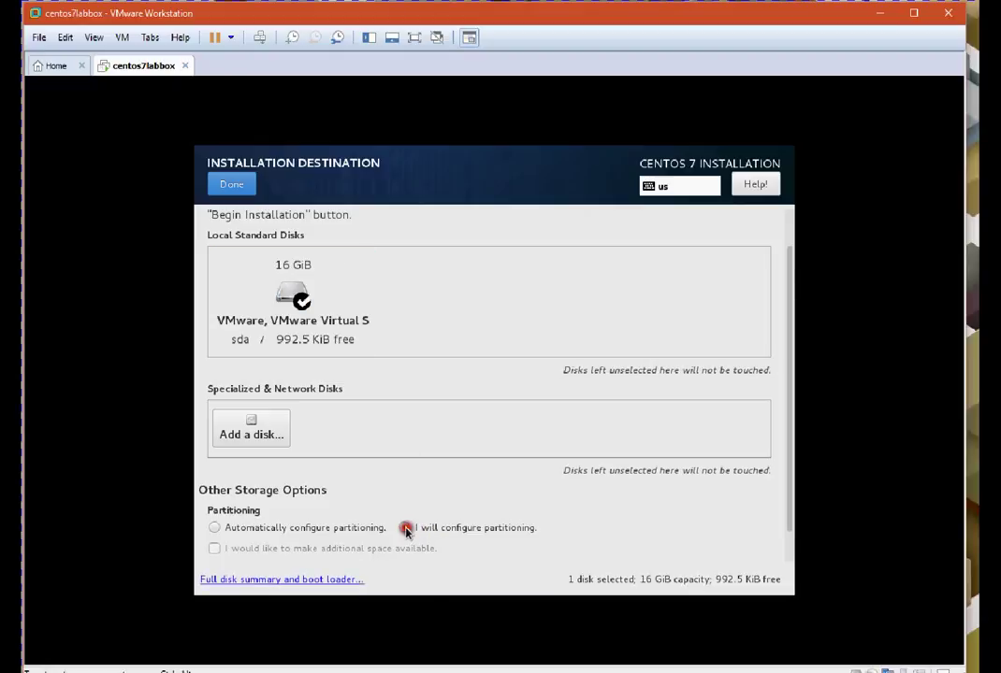
click(240, 187)
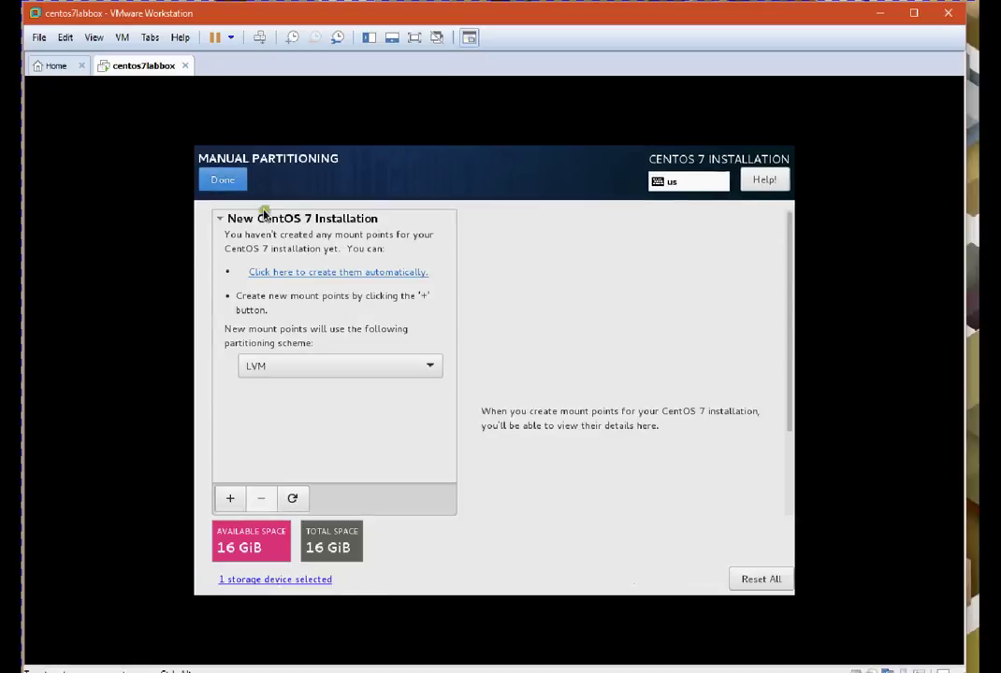
Keep LVM as the scheme and add a /boot mount point with 200m capacity
click(305, 367)
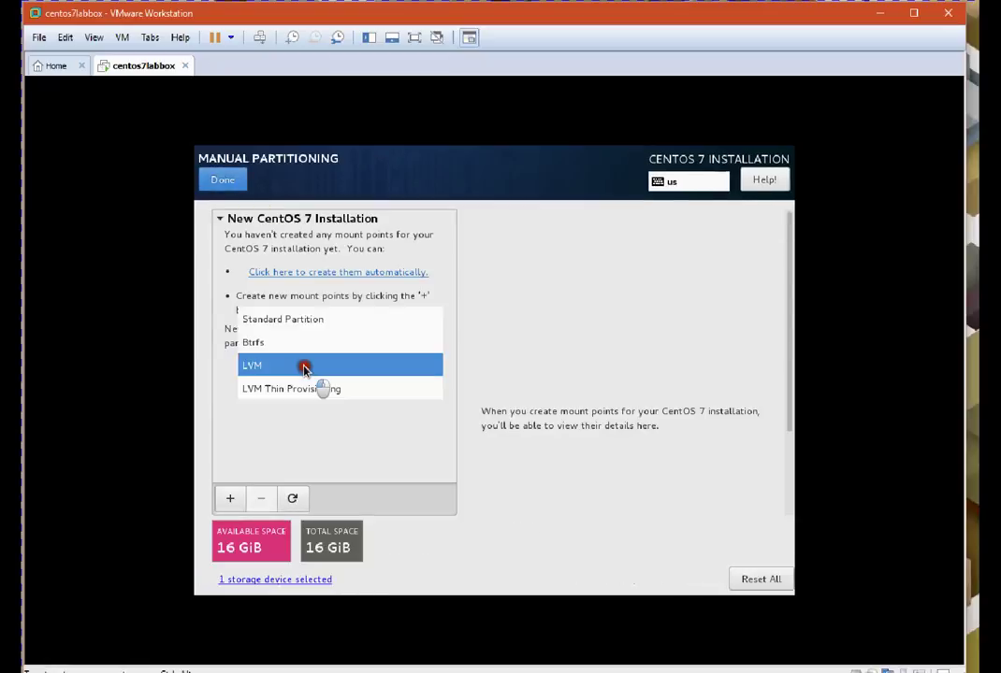
click(304, 368)
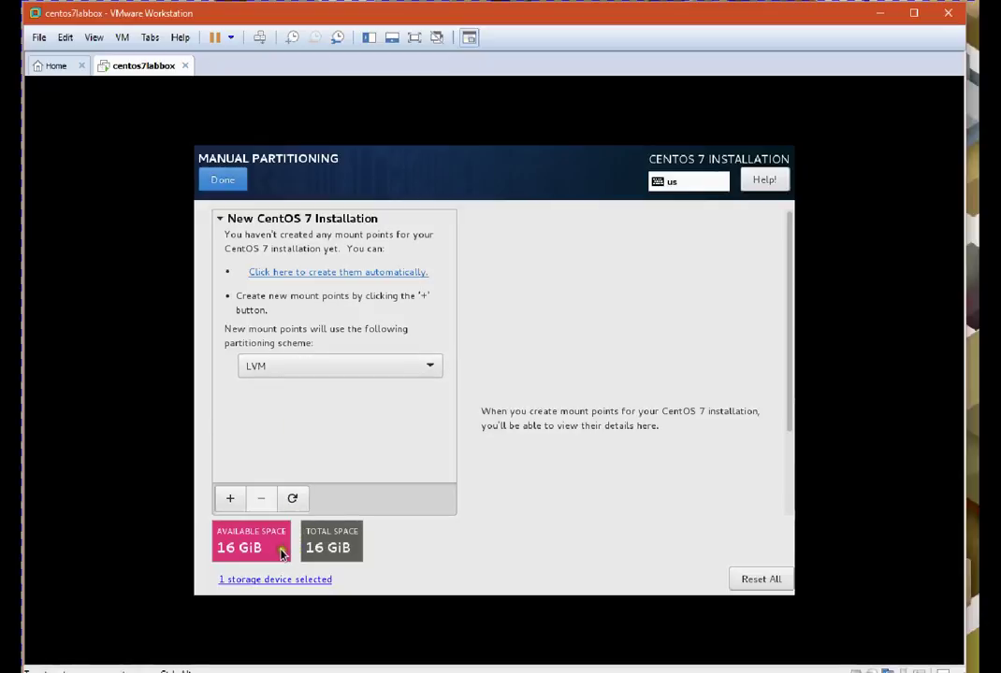
click(229, 502)
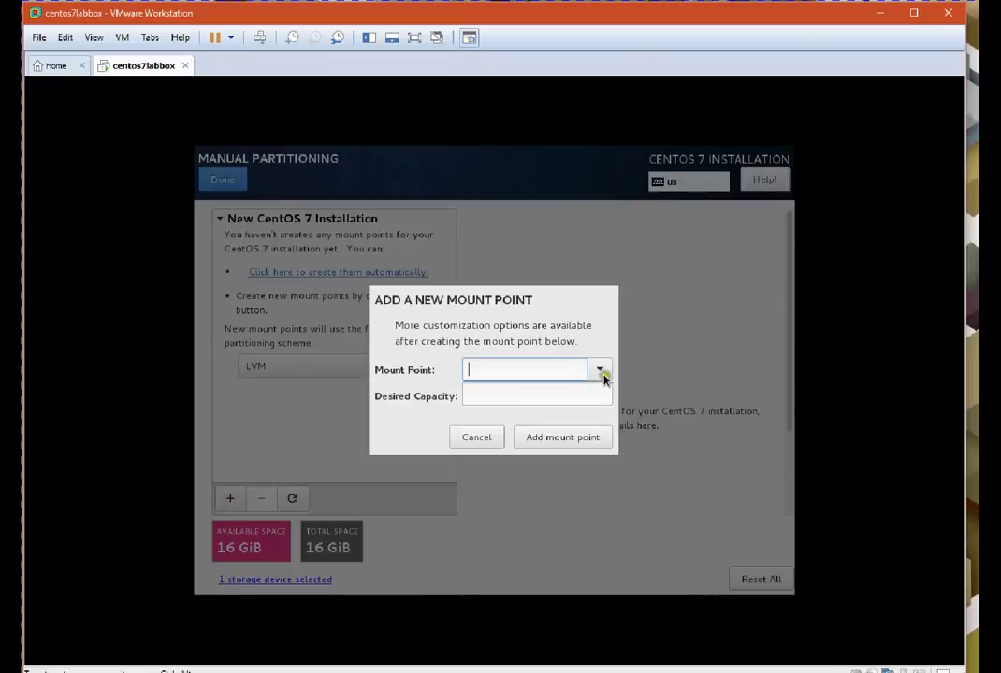
click(601, 370)
click(523, 415)
click(510, 397)
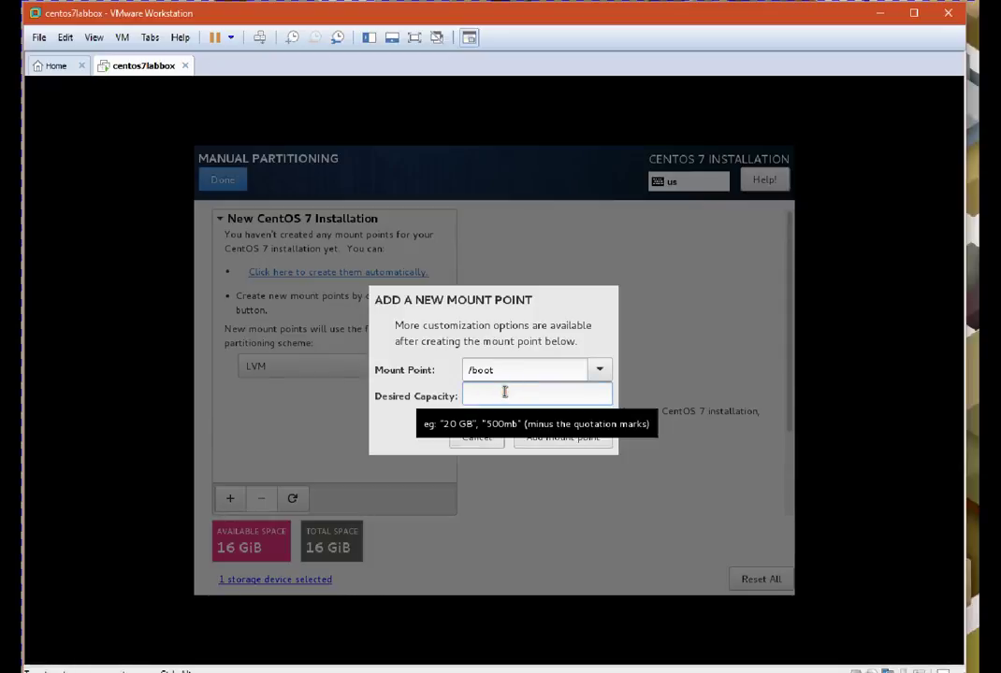
text(200)
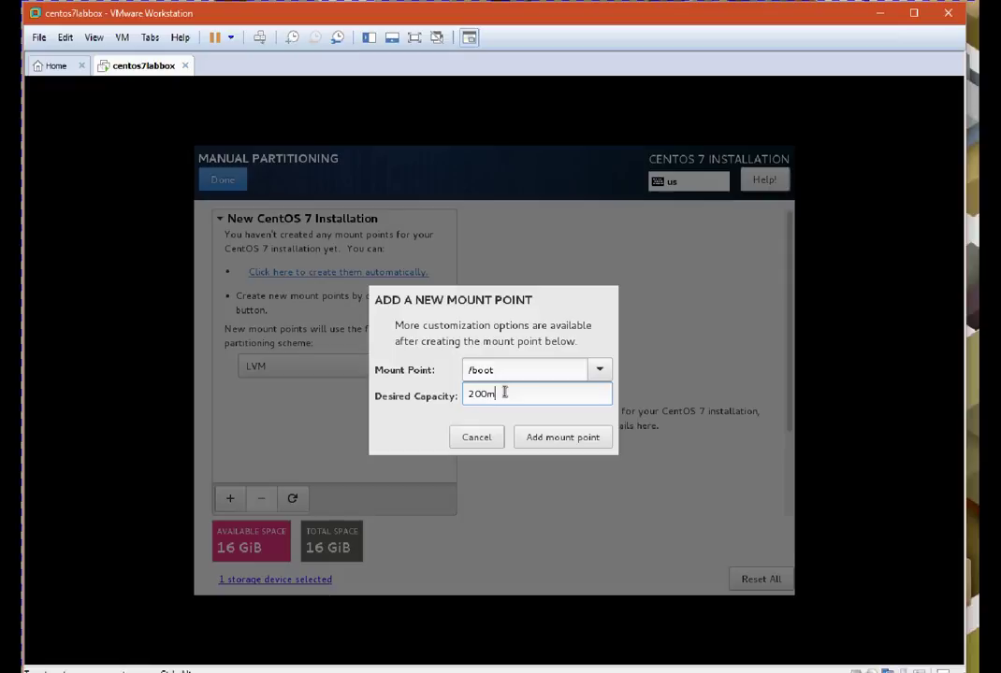
text(m)
click(547, 439)
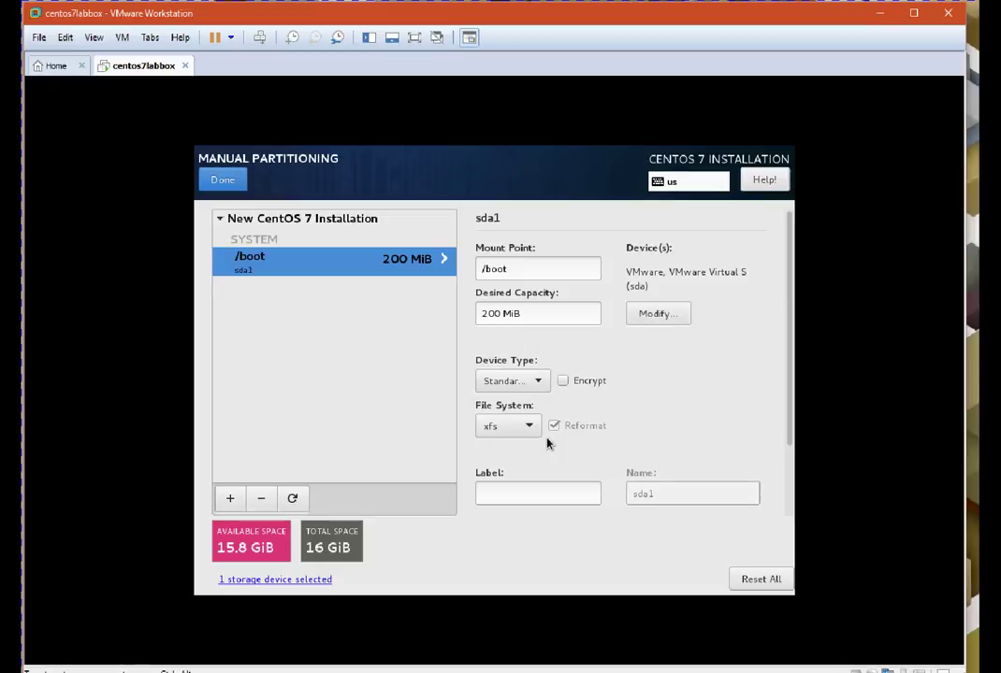
Set the /boot device type to Standard Partition
click(544, 383)
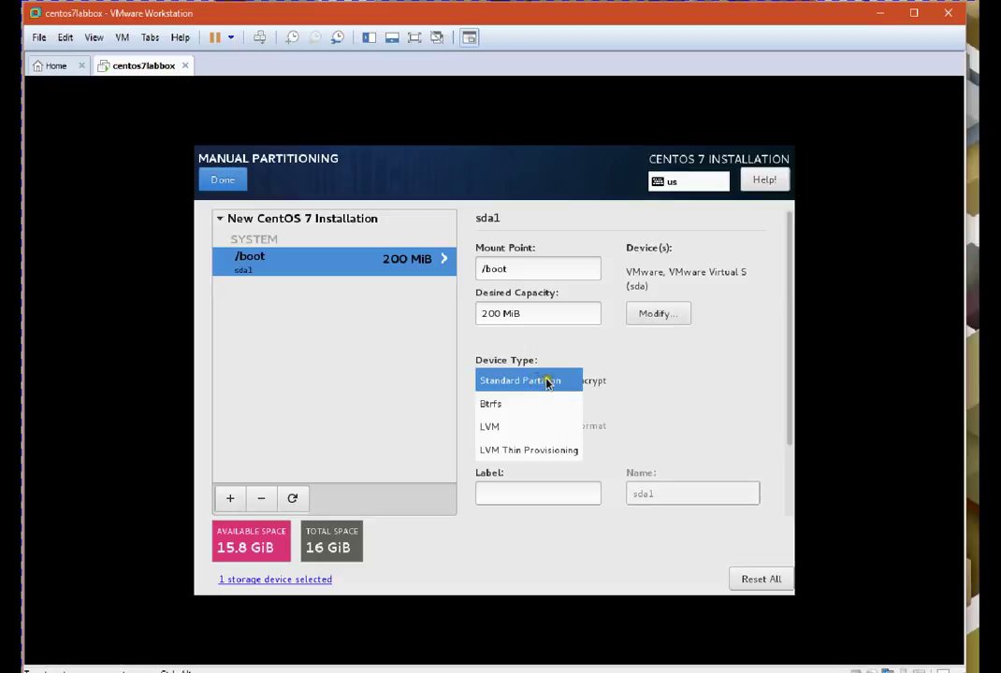
click(547, 381)
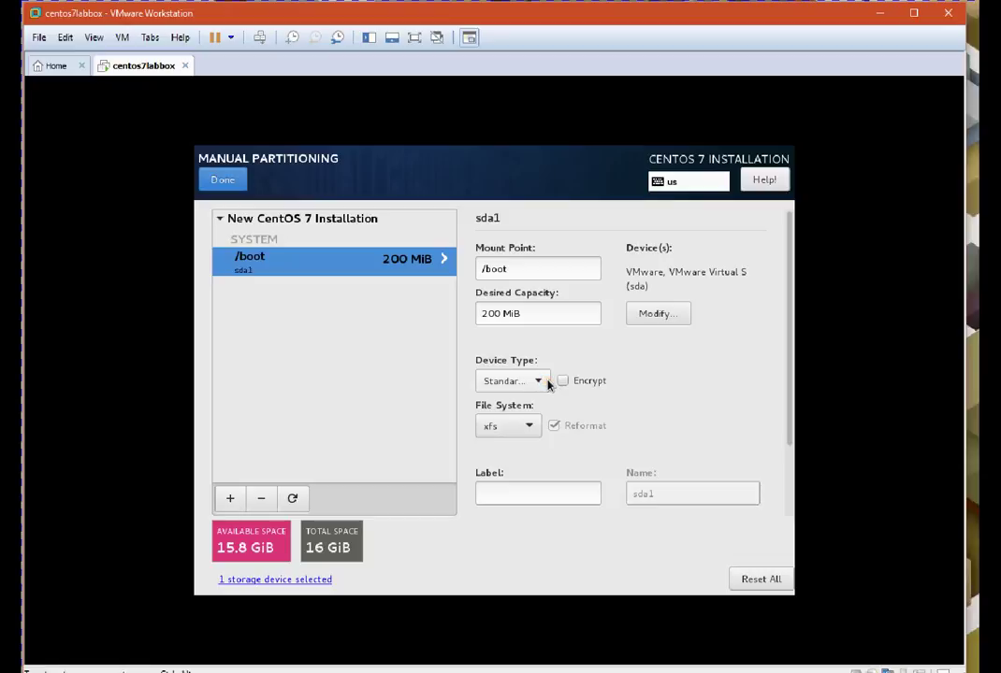
click(554, 421)
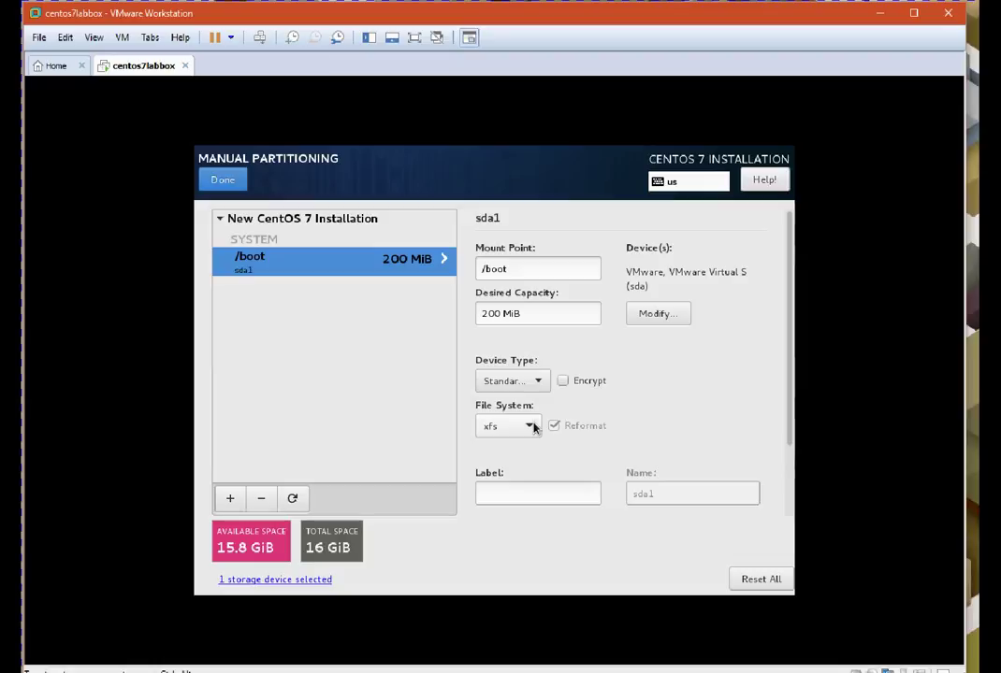
click(417, 499)
Add a 4g root (/) mount point and select its volume name for editing
click(230, 499)
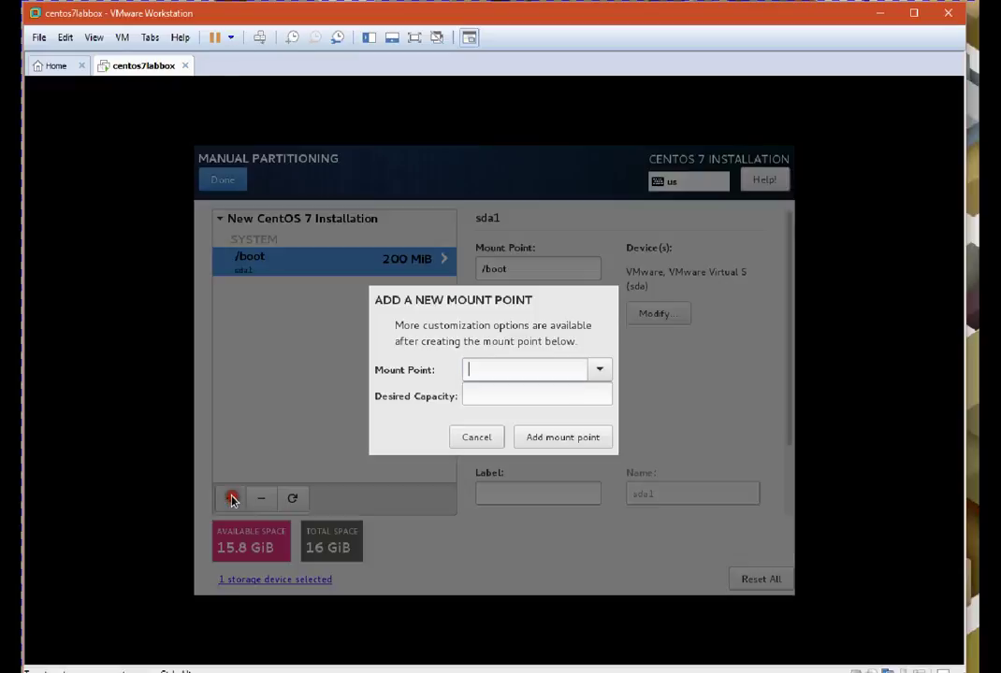
click(597, 367)
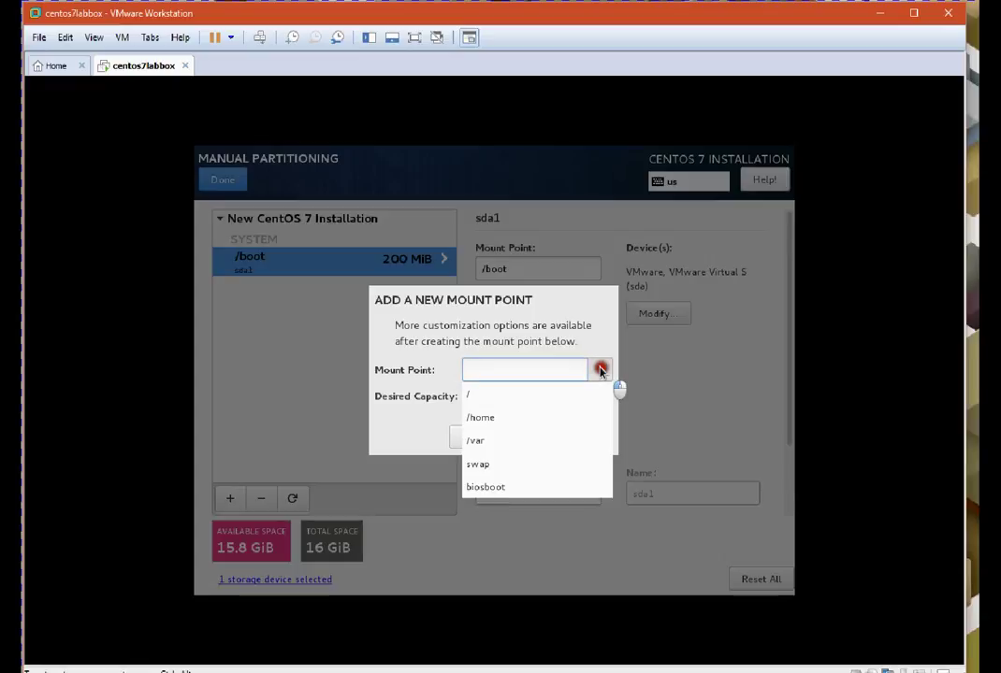
click(520, 400)
click(516, 396)
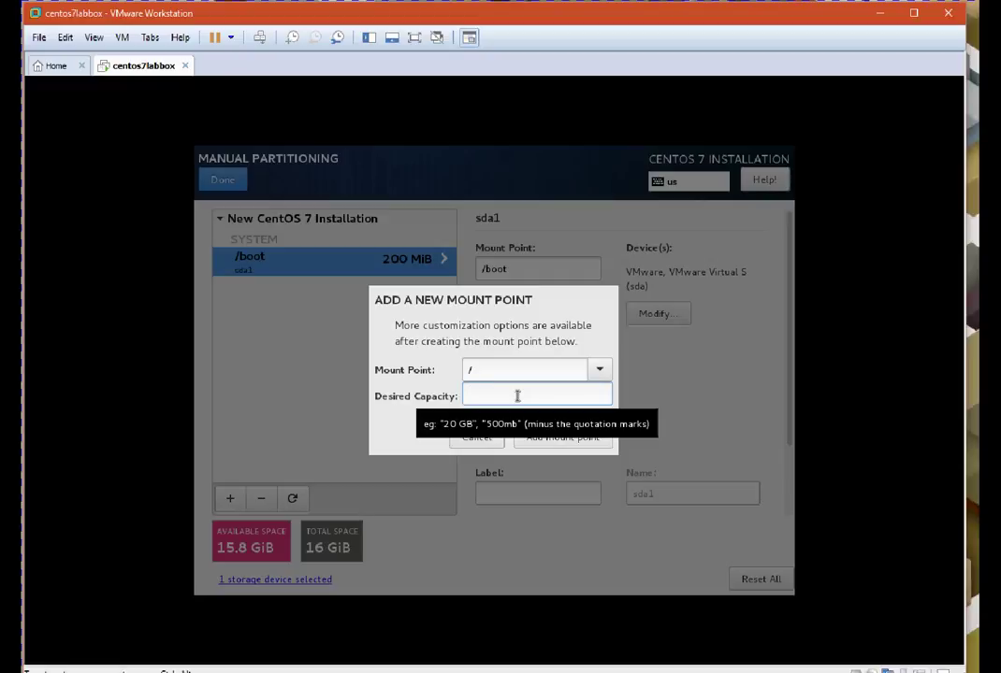
text(4g)
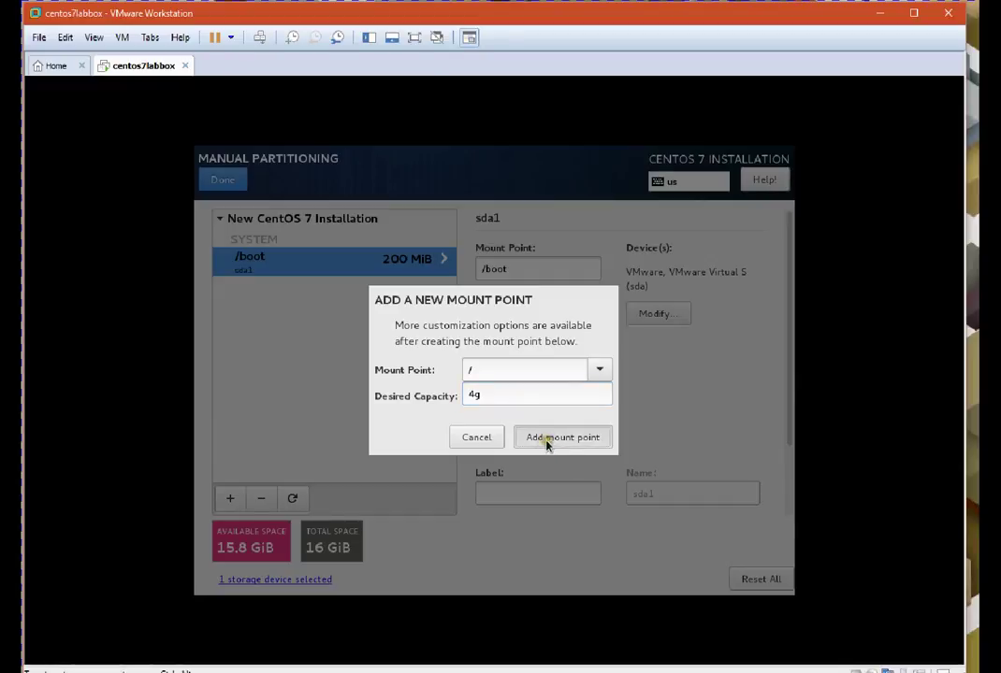
click(550, 445)
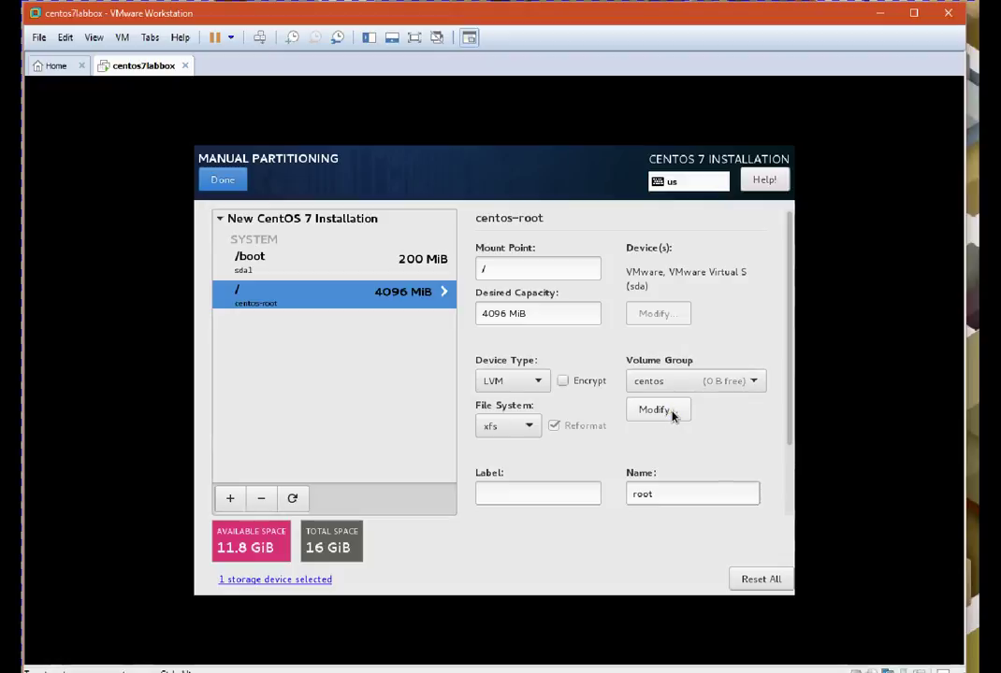
click(664, 494)
drag(664, 495, 621, 491)
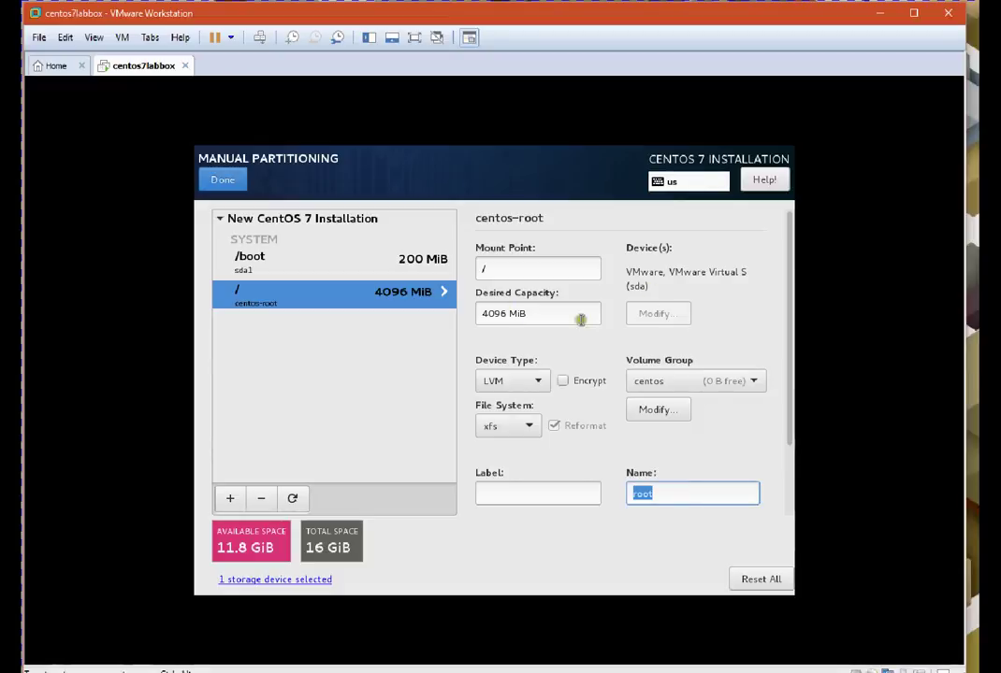
Start a new mount point and choose /var from the list
click(231, 500)
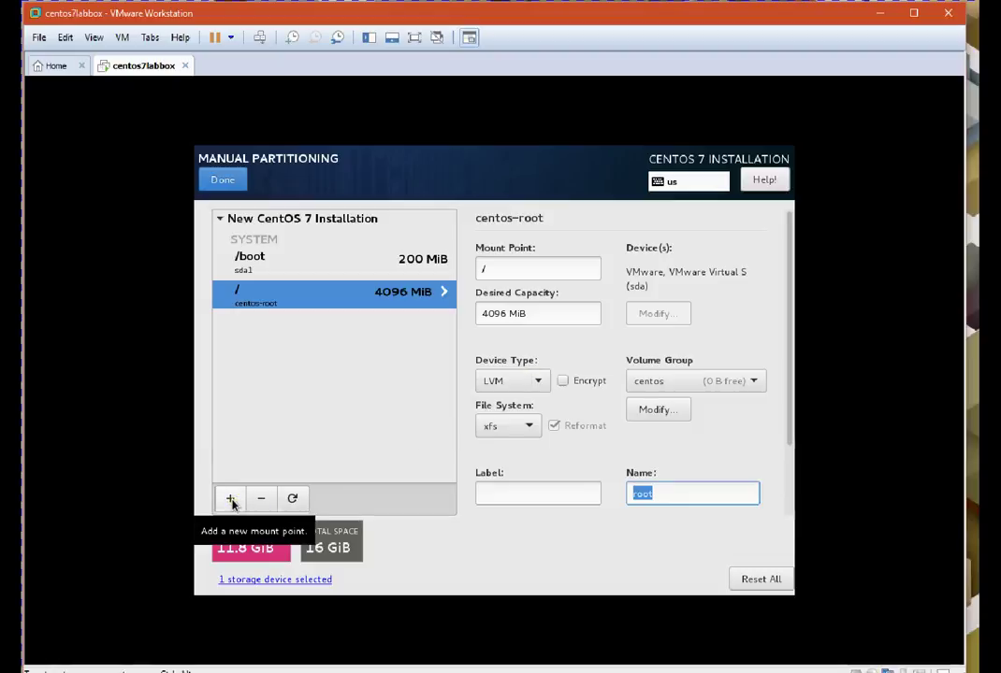
click(231, 501)
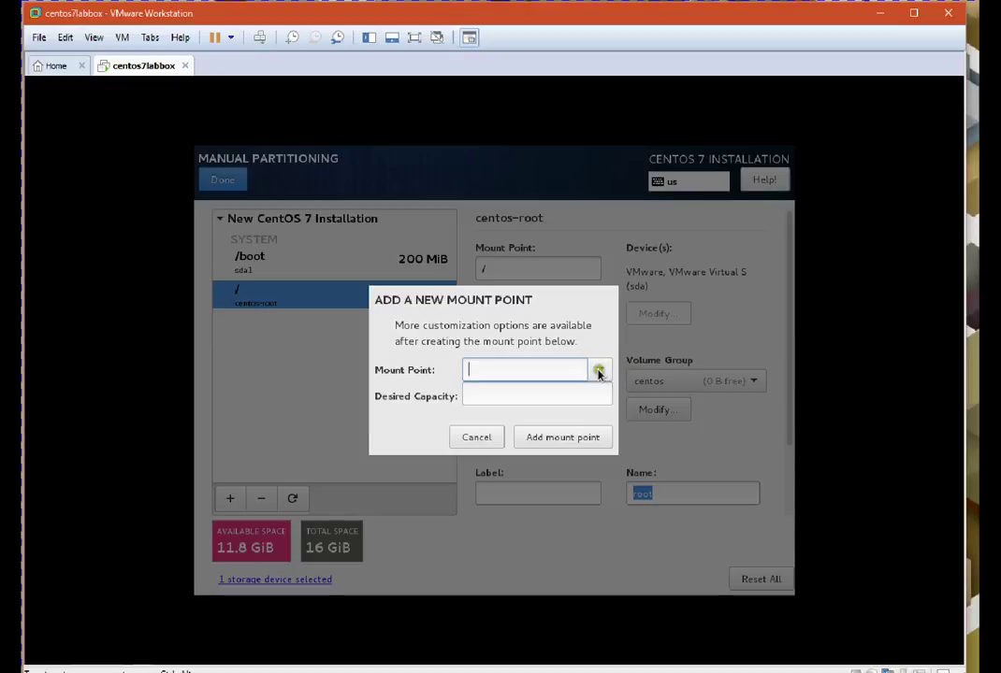
click(598, 372)
click(514, 418)
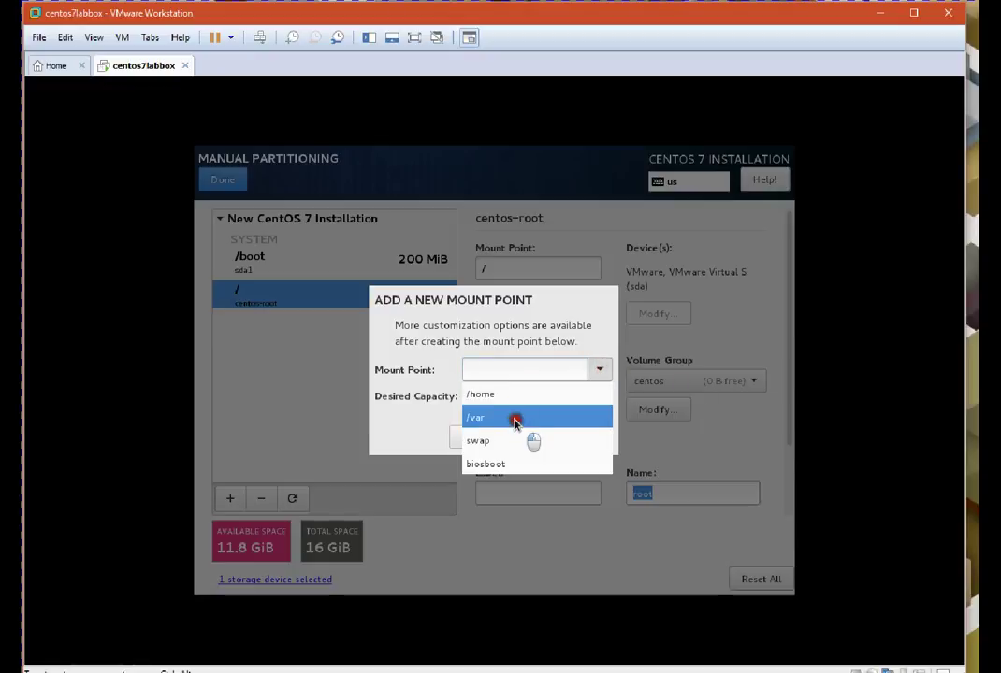
Give /var a 2g capacity and add the mount point
click(512, 397)
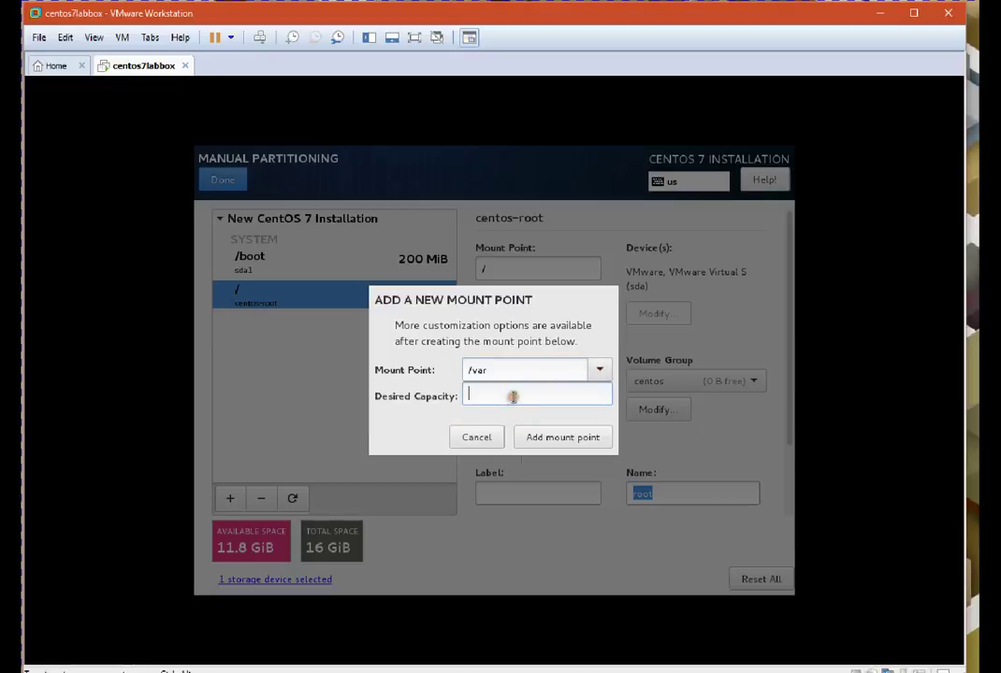
text(2g)
click(581, 439)
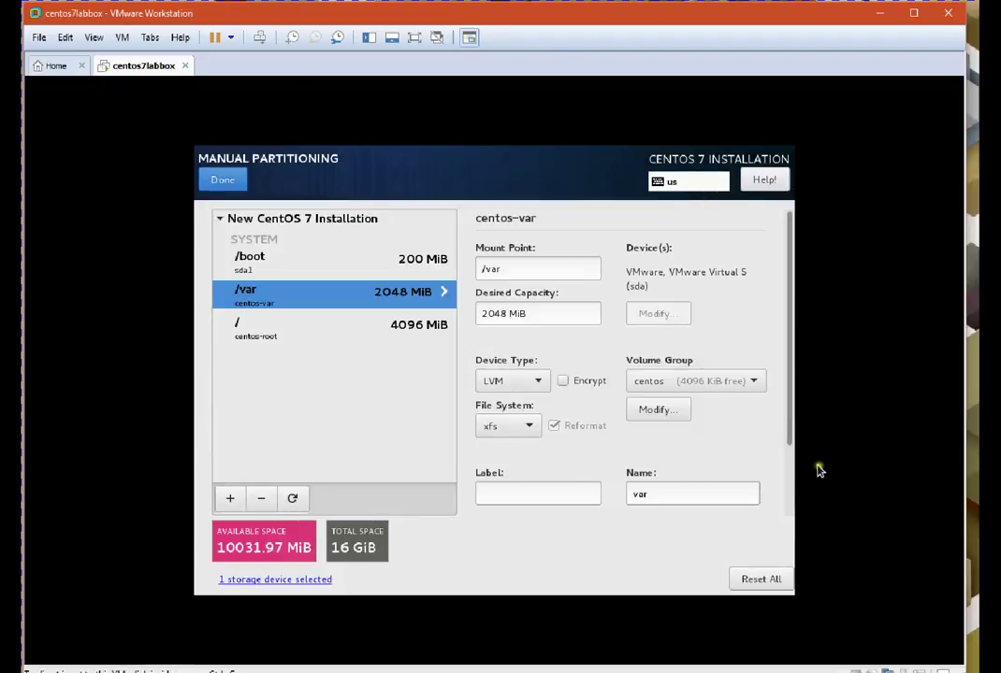
Add a custom /usr mount point with 6g capacity
click(231, 499)
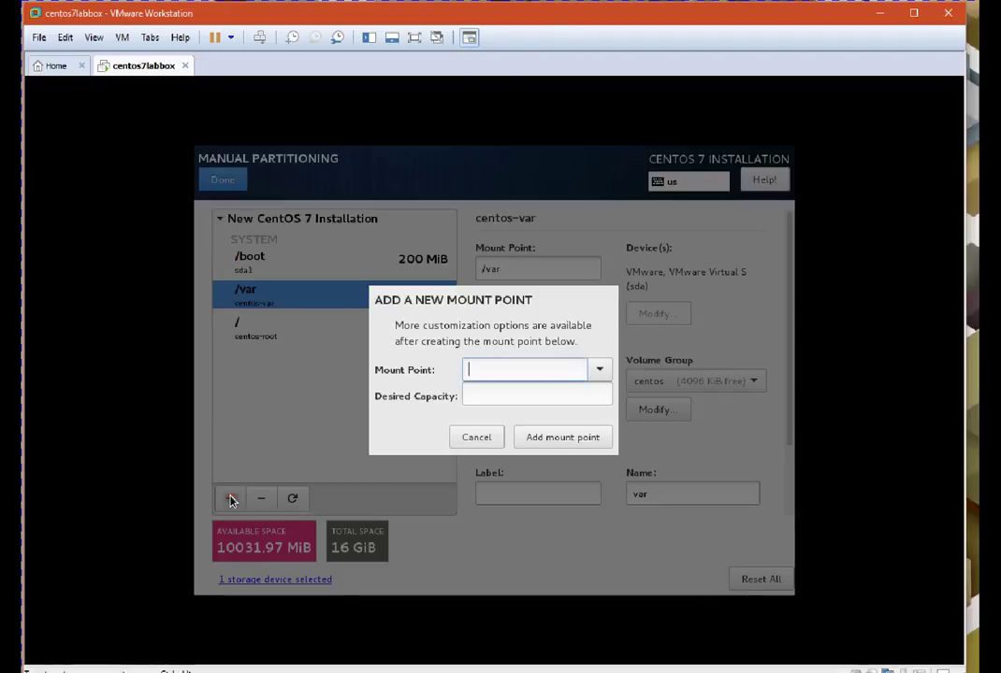
click(598, 371)
click(502, 366)
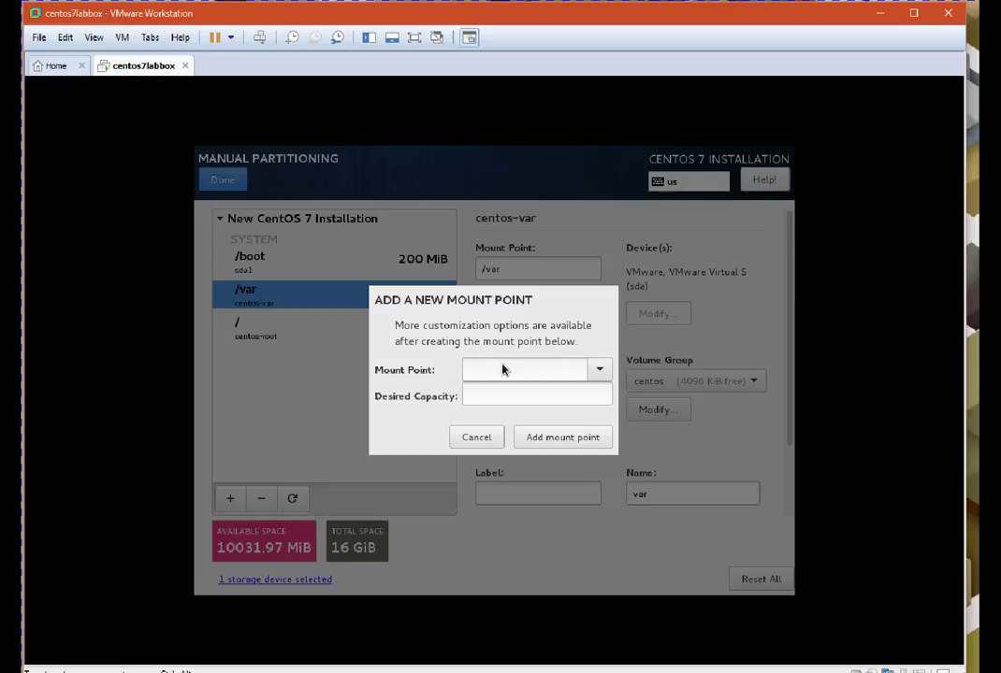
click(502, 368)
text(/usr)
click(496, 403)
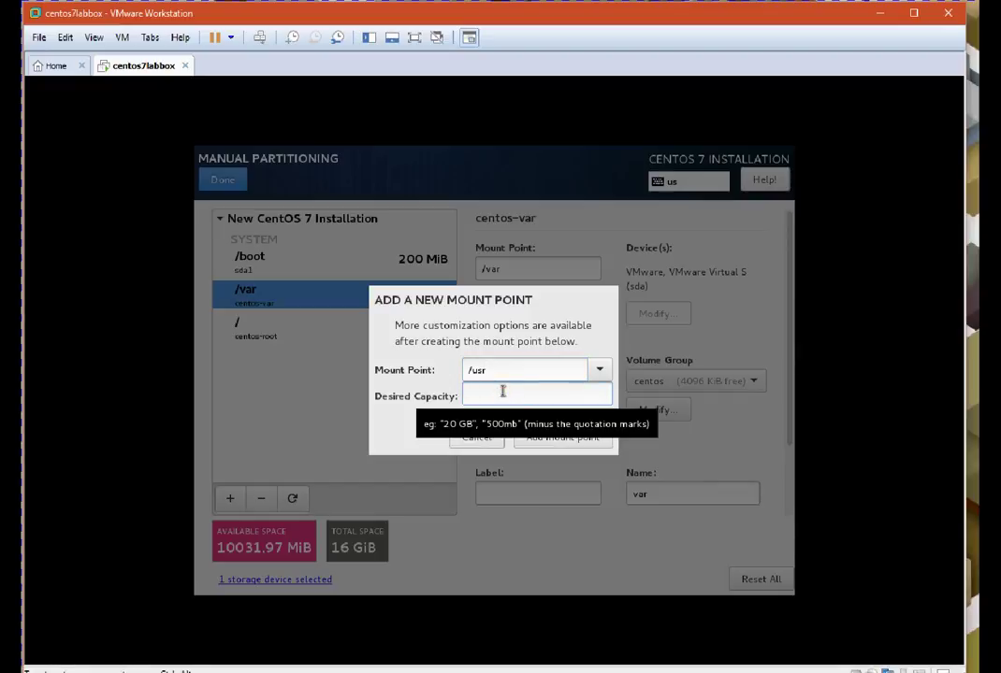
text(6g)
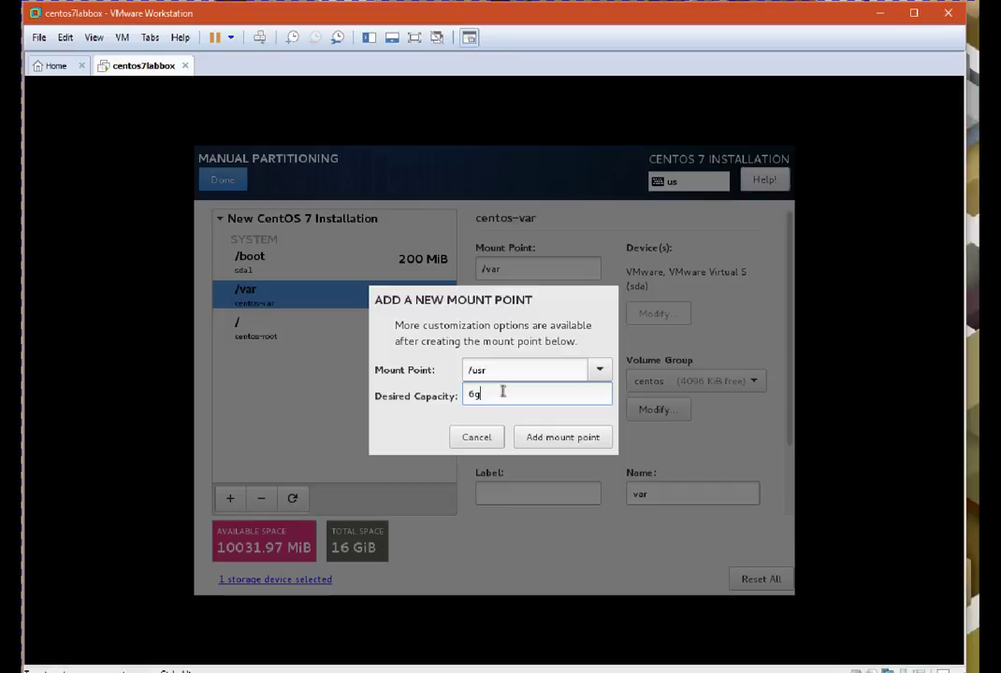
click(549, 442)
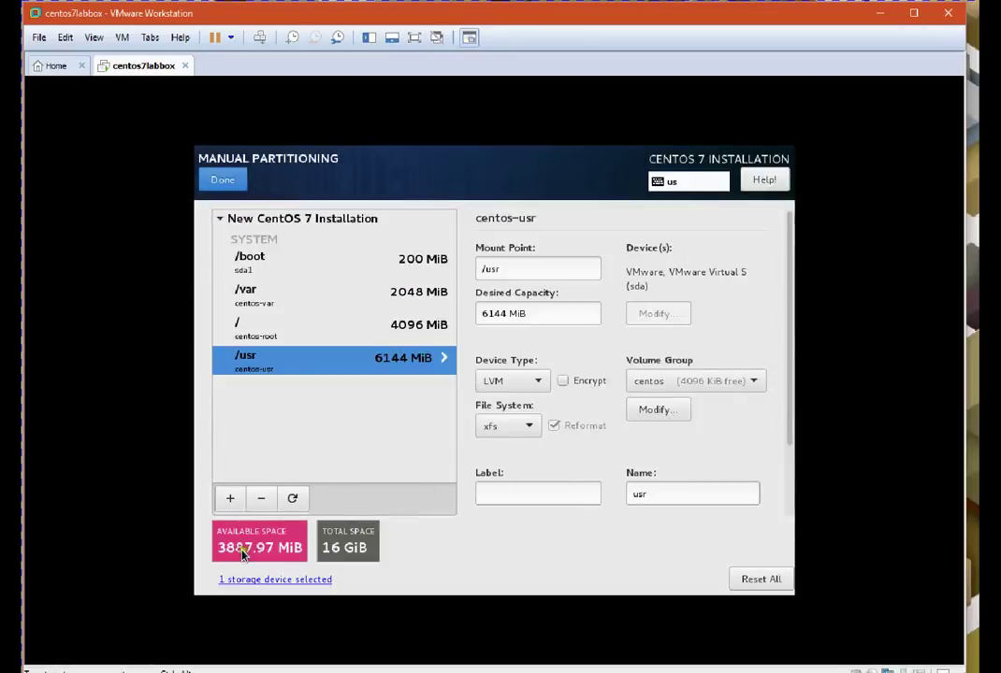
click(230, 501)
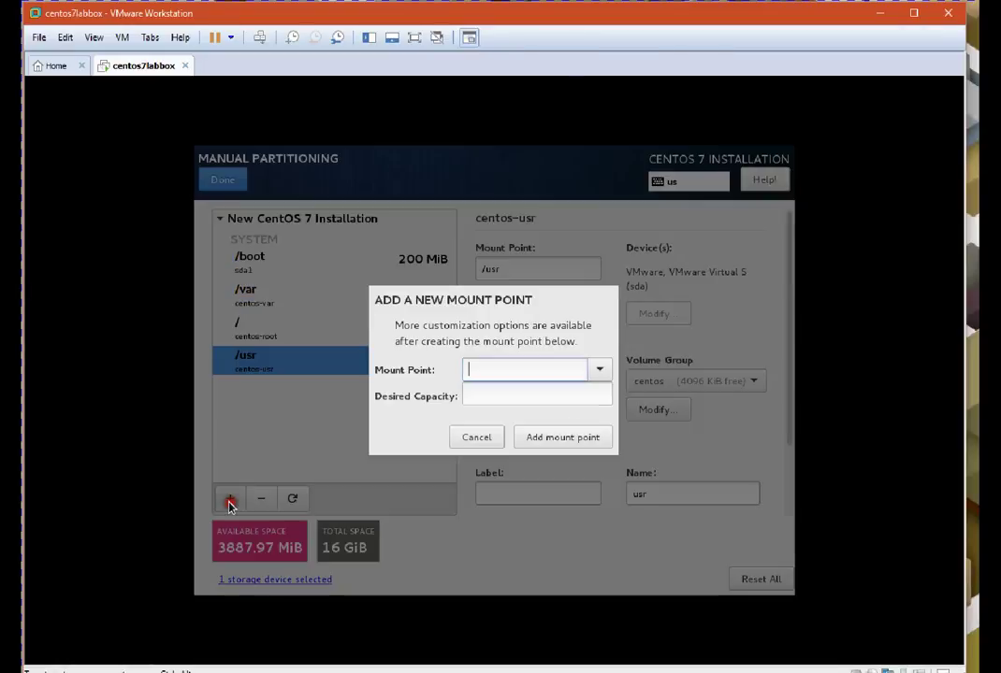
Add a swap mount point with 1g capacity
click(600, 370)
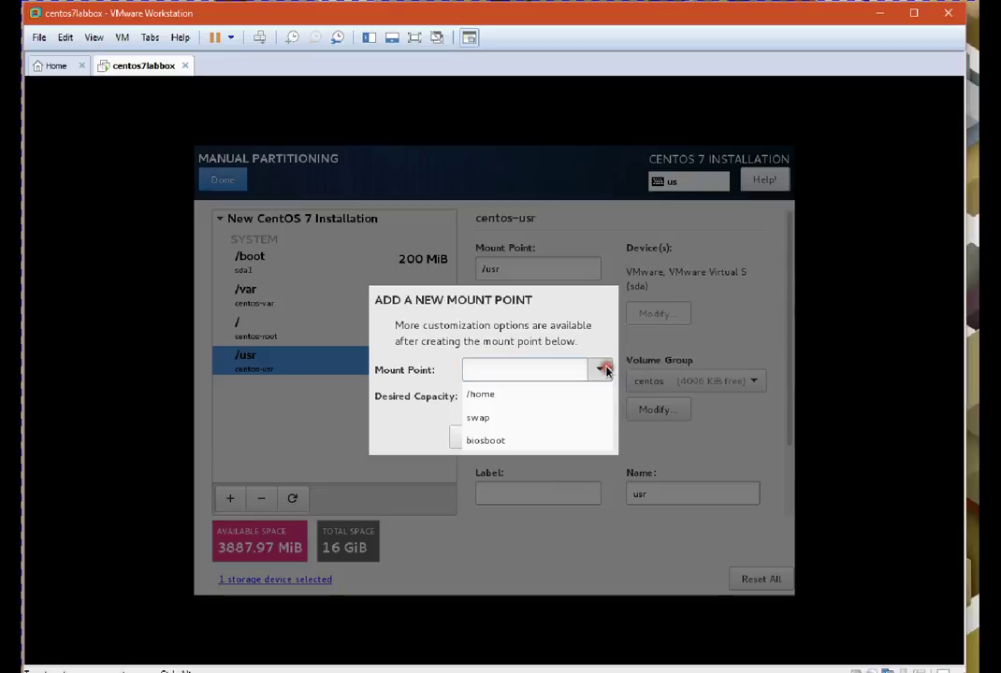
click(521, 415)
click(515, 394)
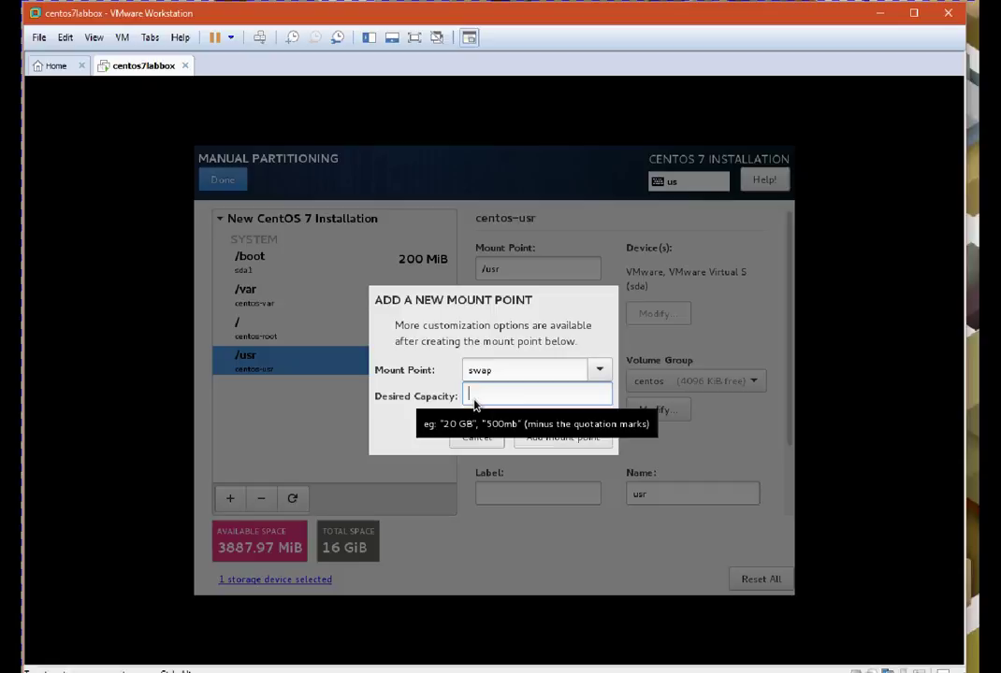
text(1g)
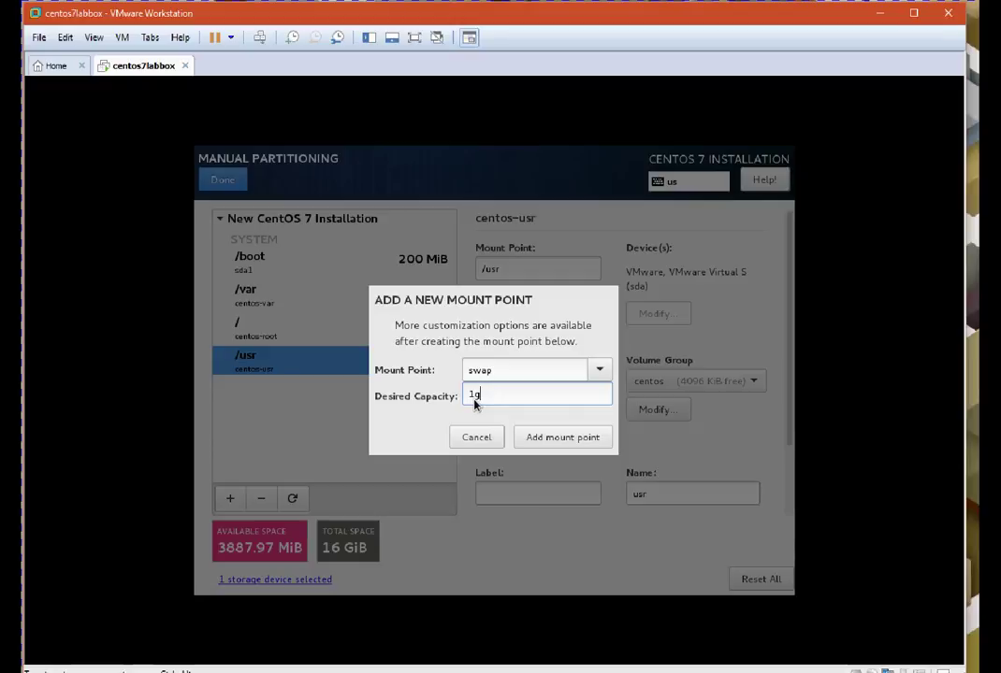
click(546, 446)
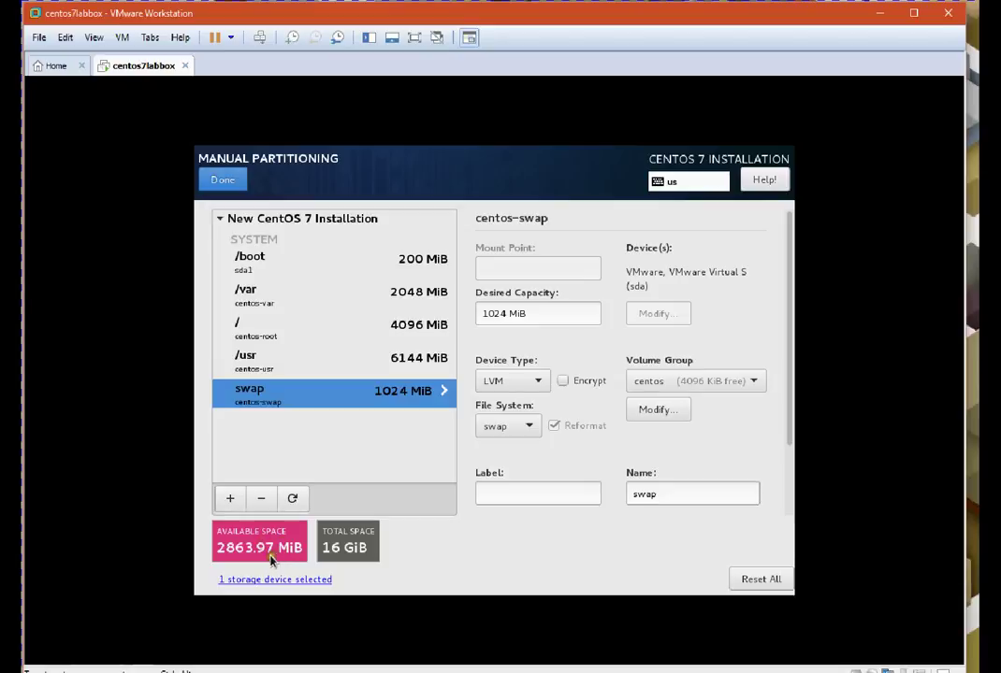
Add a /home mount point with 1g capacity
click(229, 500)
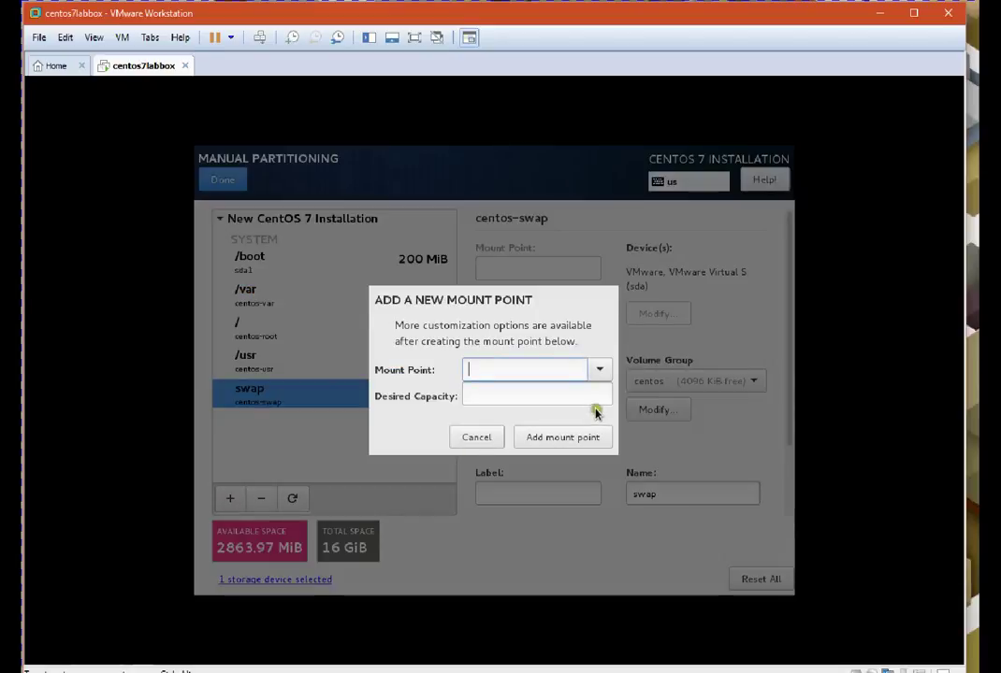
click(598, 371)
click(541, 402)
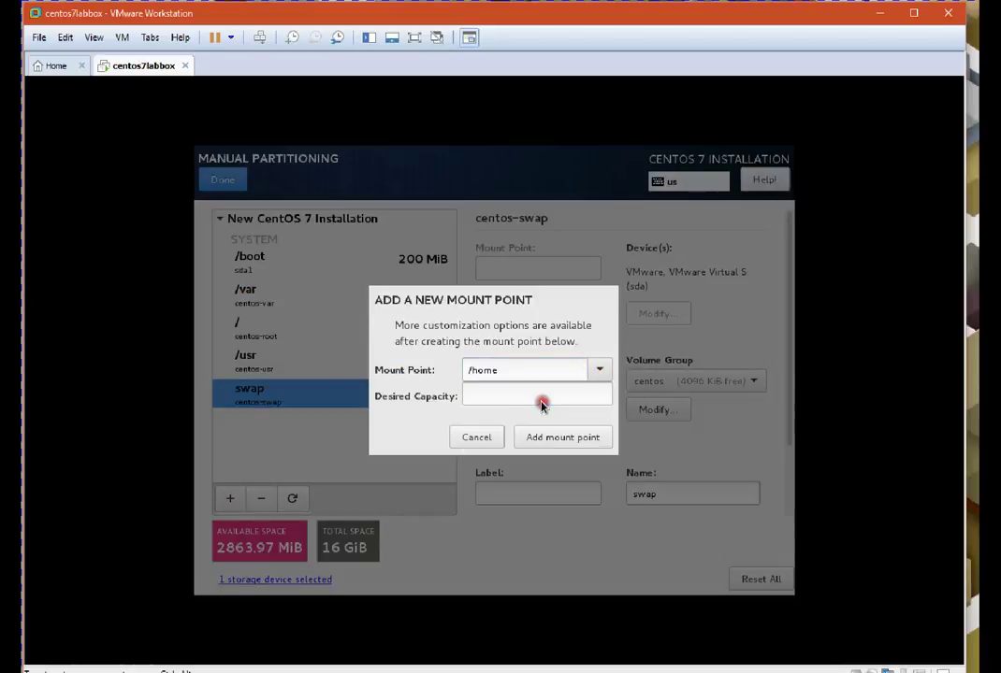
click(495, 395)
text(1g)
click(544, 440)
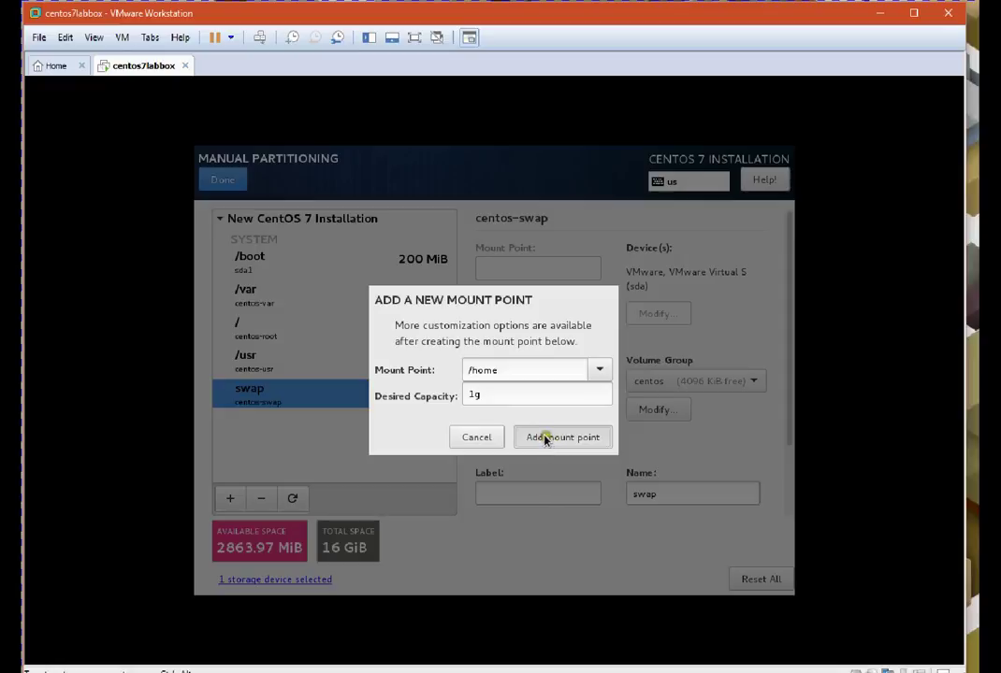
click(545, 440)
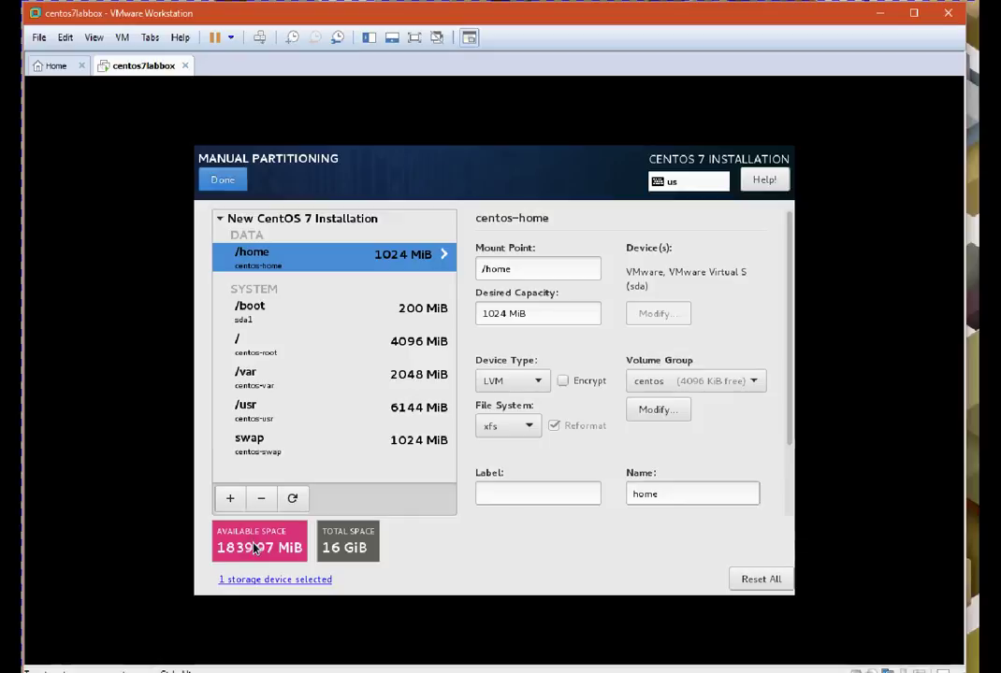
Finish partitioning, accept the summary of changes, and go to Network & Host Name
click(229, 180)
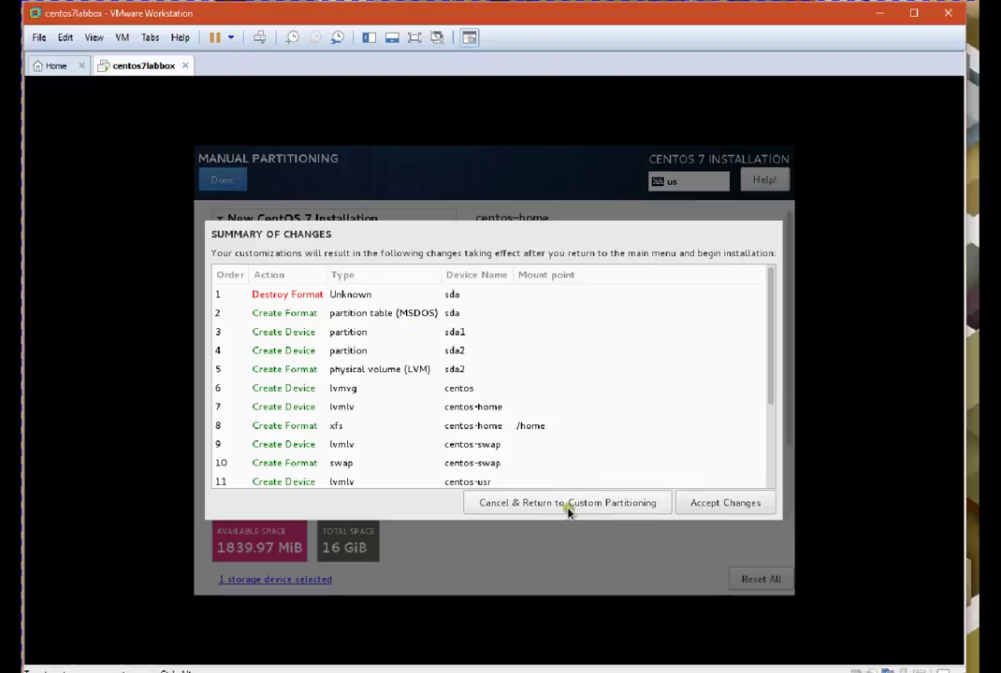
click(725, 503)
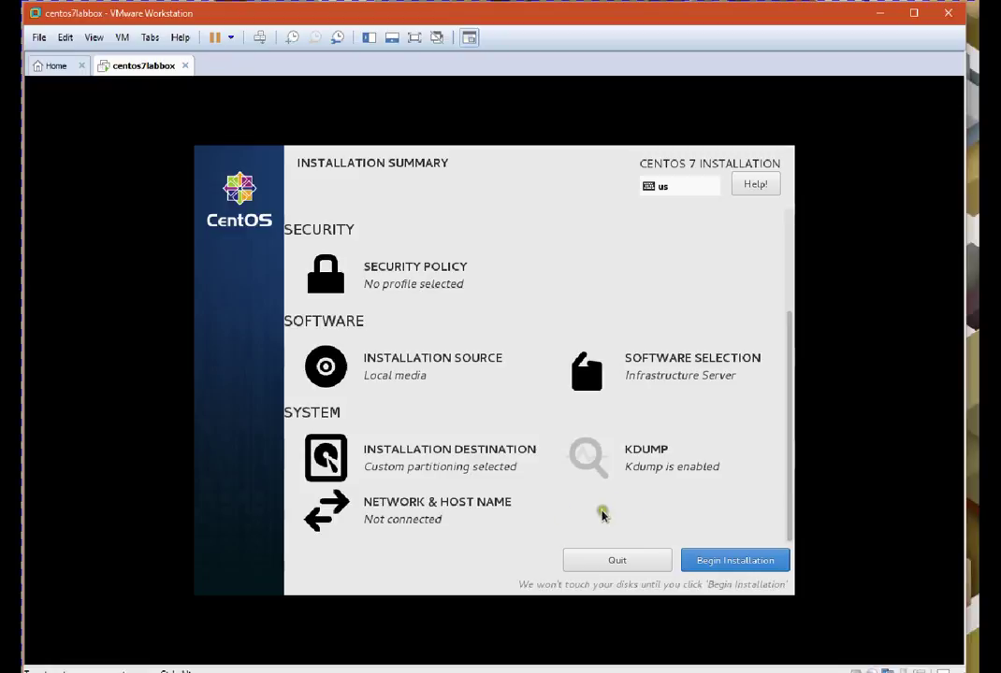
click(429, 510)
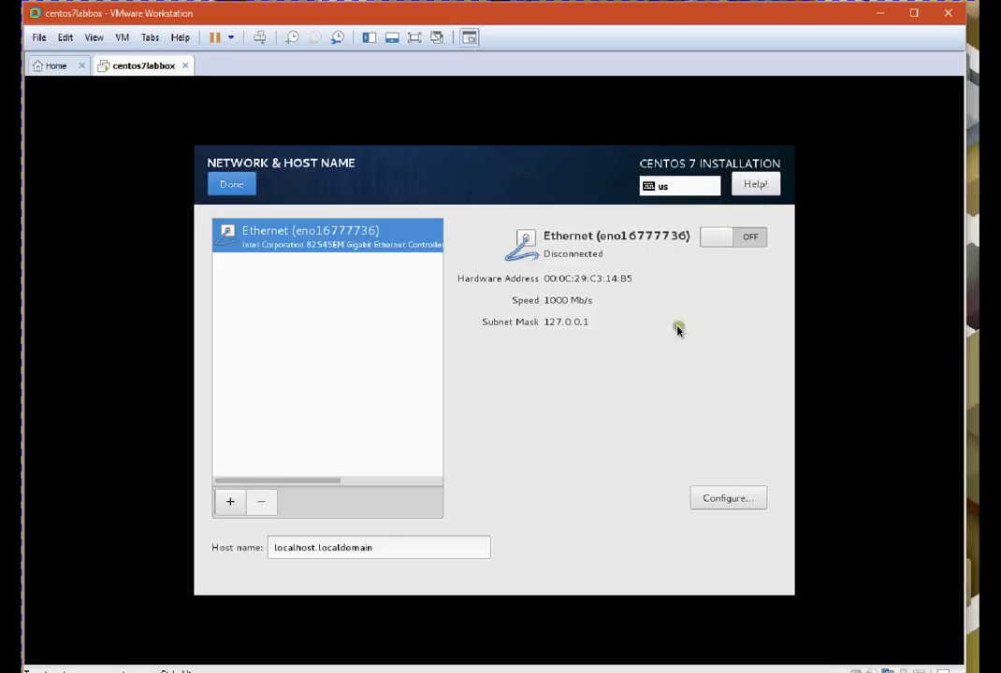
Replace the host name with centos7lab.openhome.sky and bring up the Ethernet adapter's settings
click(381, 547)
drag(381, 547, 265, 540)
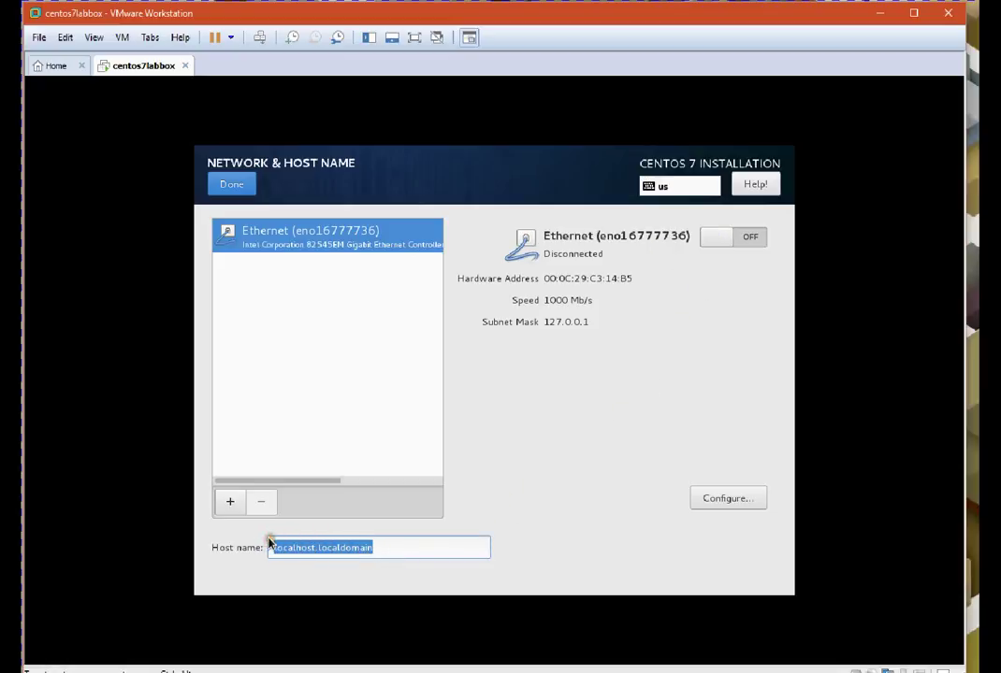
text(centos7)
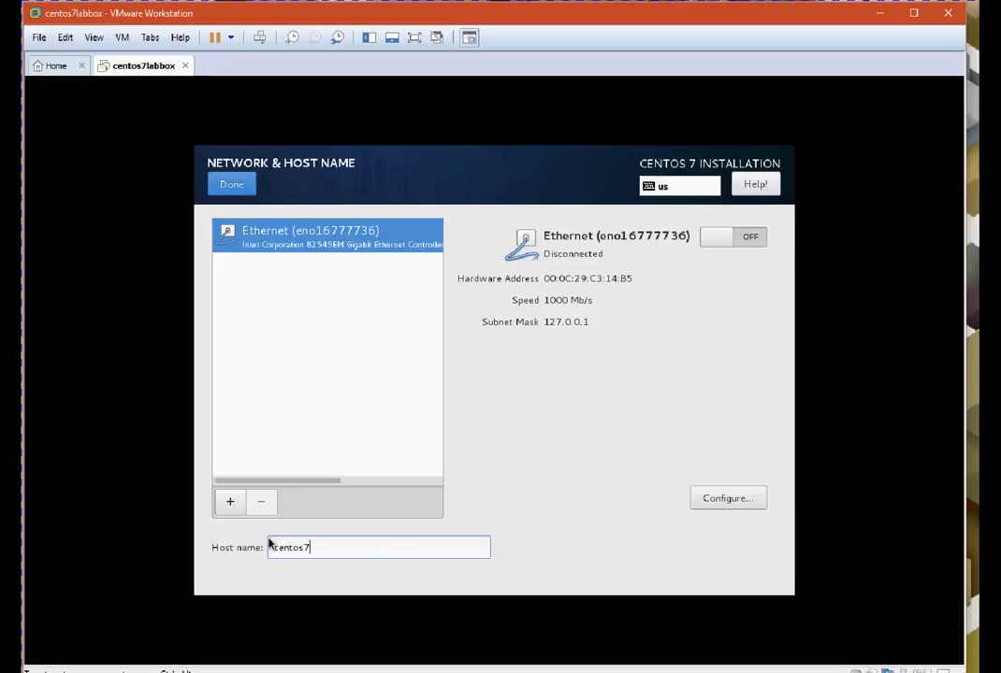
text(lab.)
text(penhome.home)
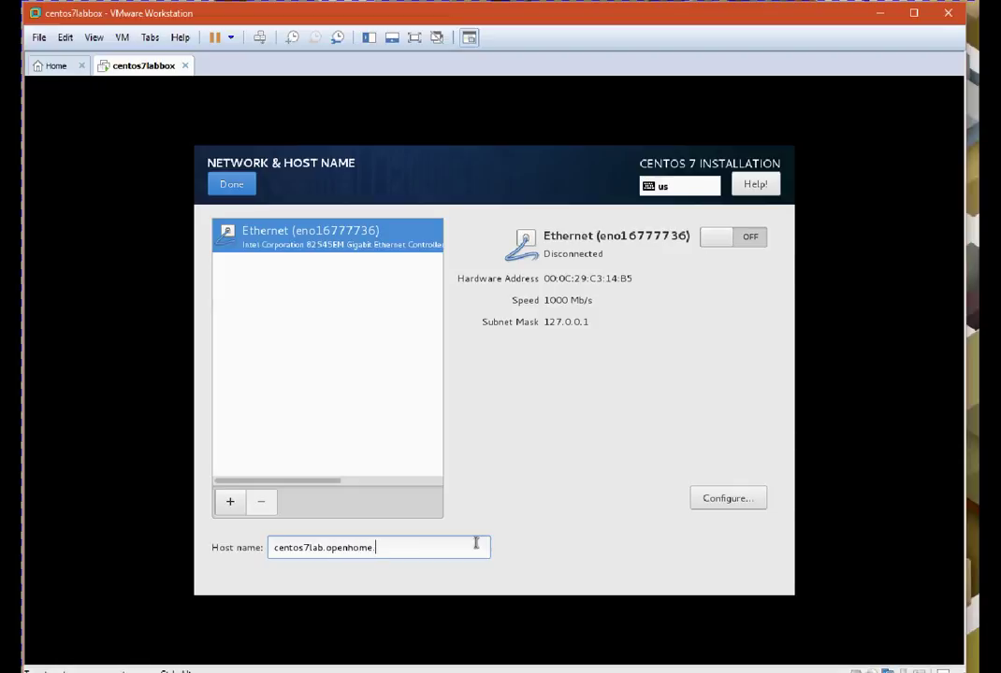
key(BackSpace)
key(BackSpace)
key(BackSpace)
key(BackSpace)
text(sky)
drag(411, 546, 249, 547)
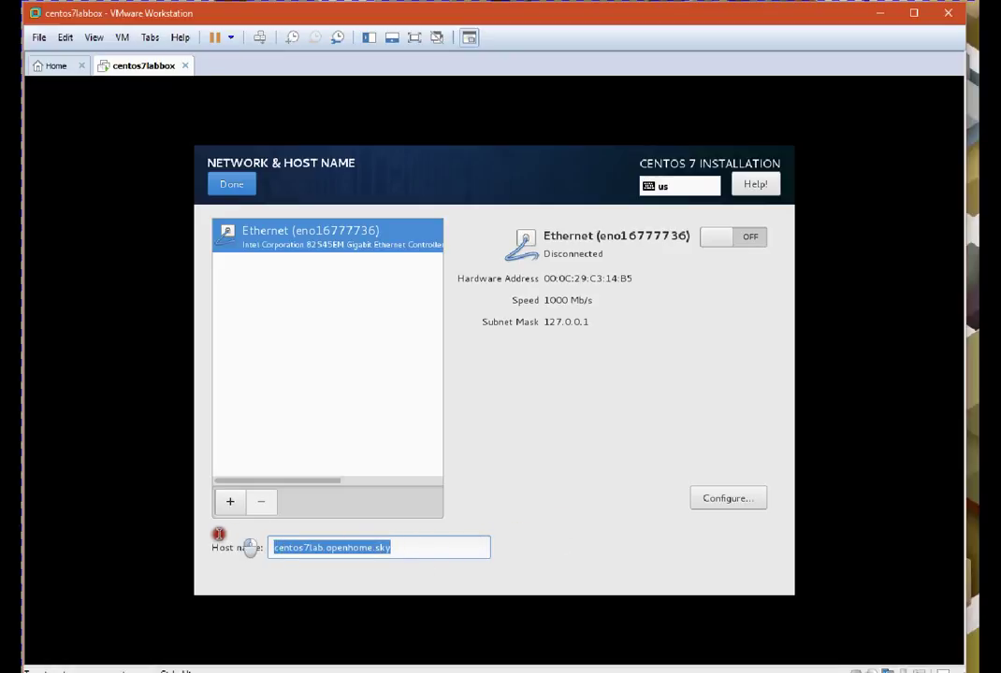
click(726, 498)
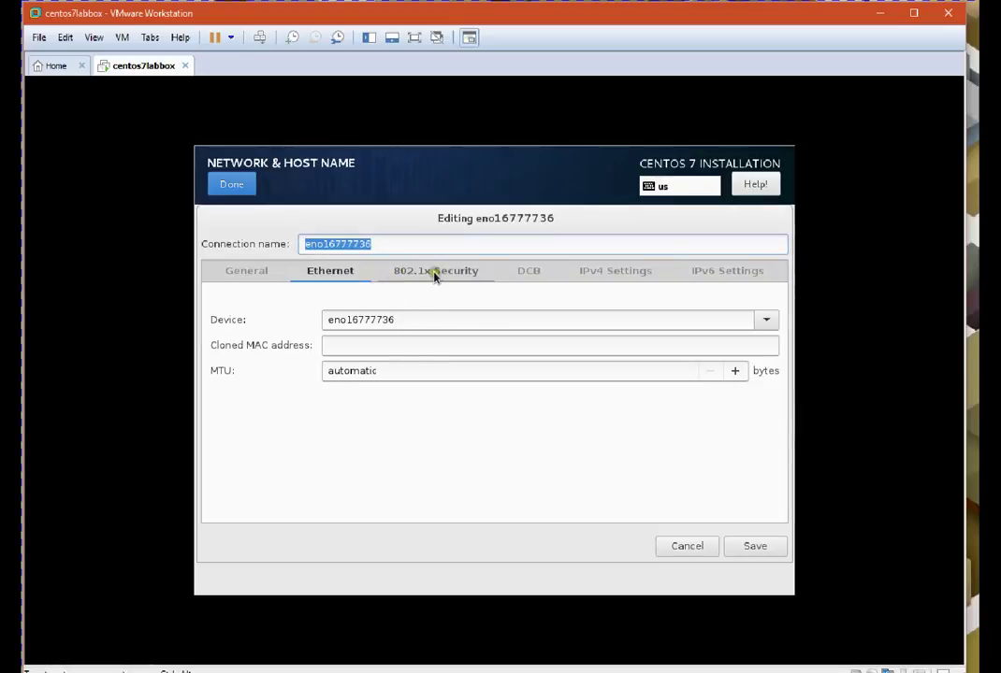
Switch the connection's IPv4 method to Manual
click(605, 272)
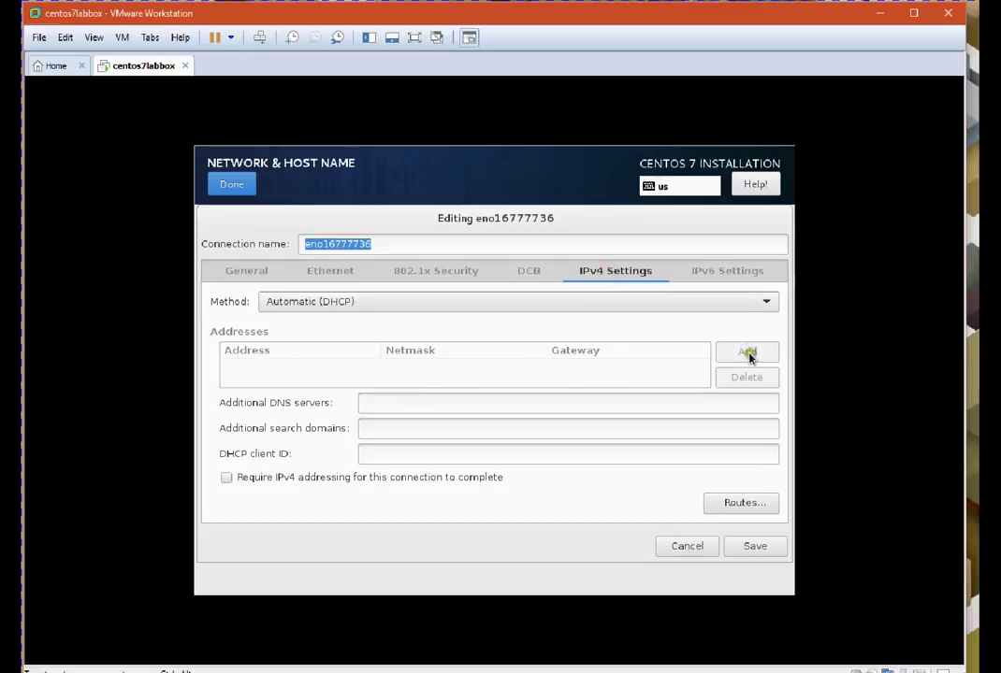
click(507, 305)
click(476, 312)
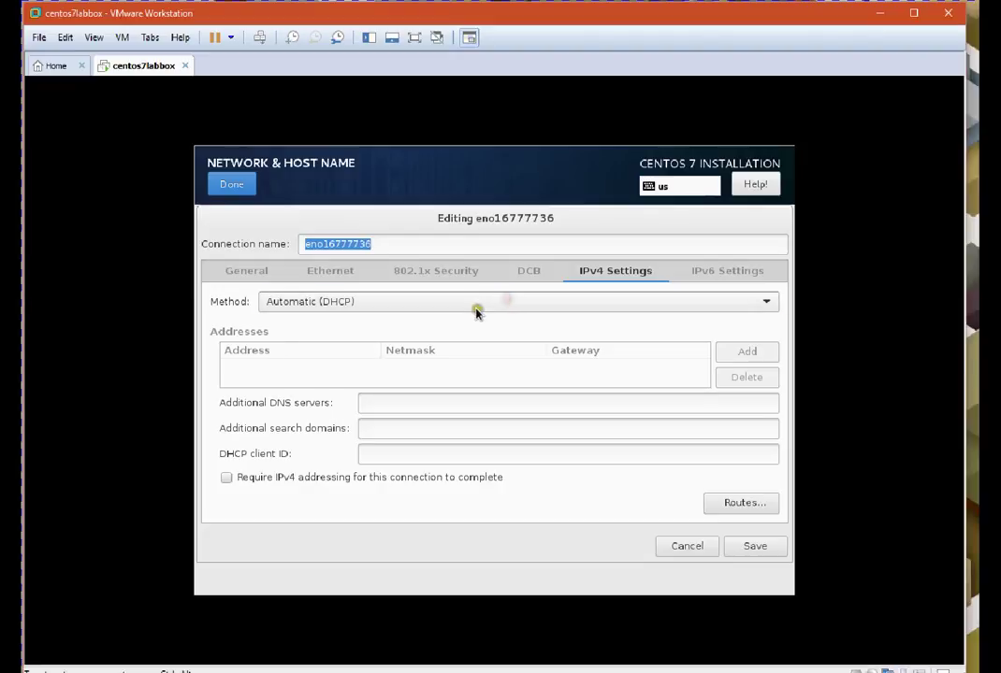
click(754, 298)
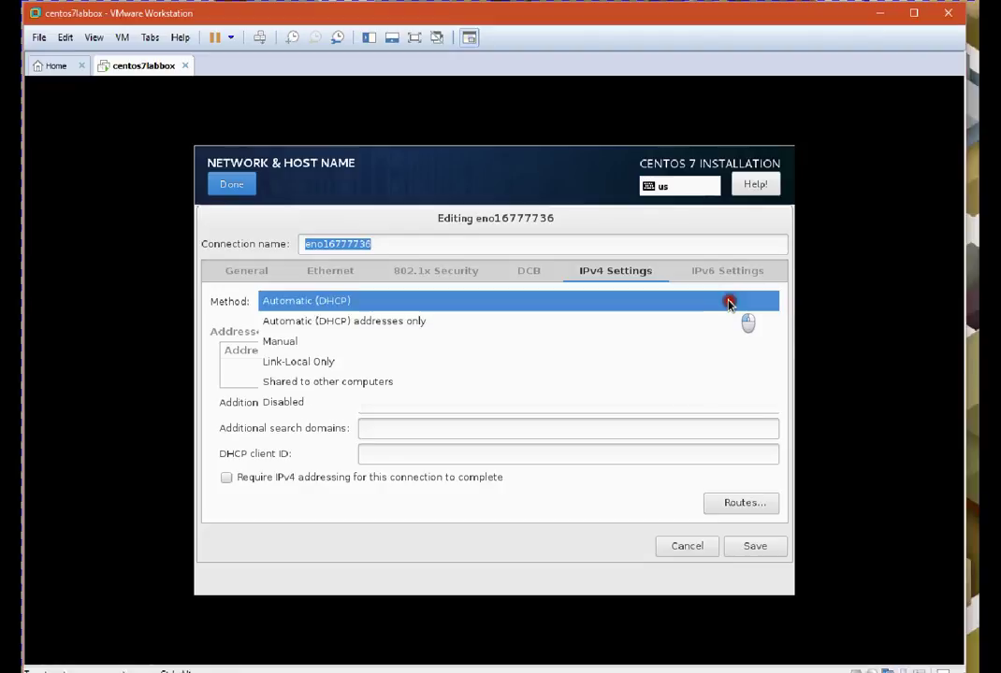
click(515, 348)
Add static address 192.168.1.100 with netmask 24 and gateway 192.168.1.1
click(752, 352)
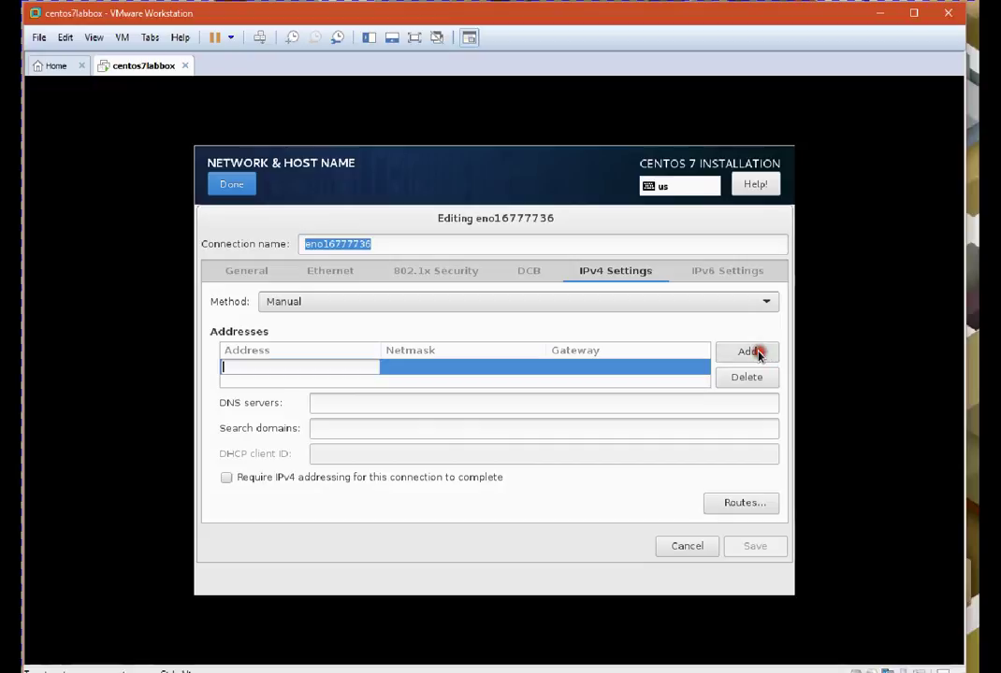
text(192.168.1.100)
key(Tab)
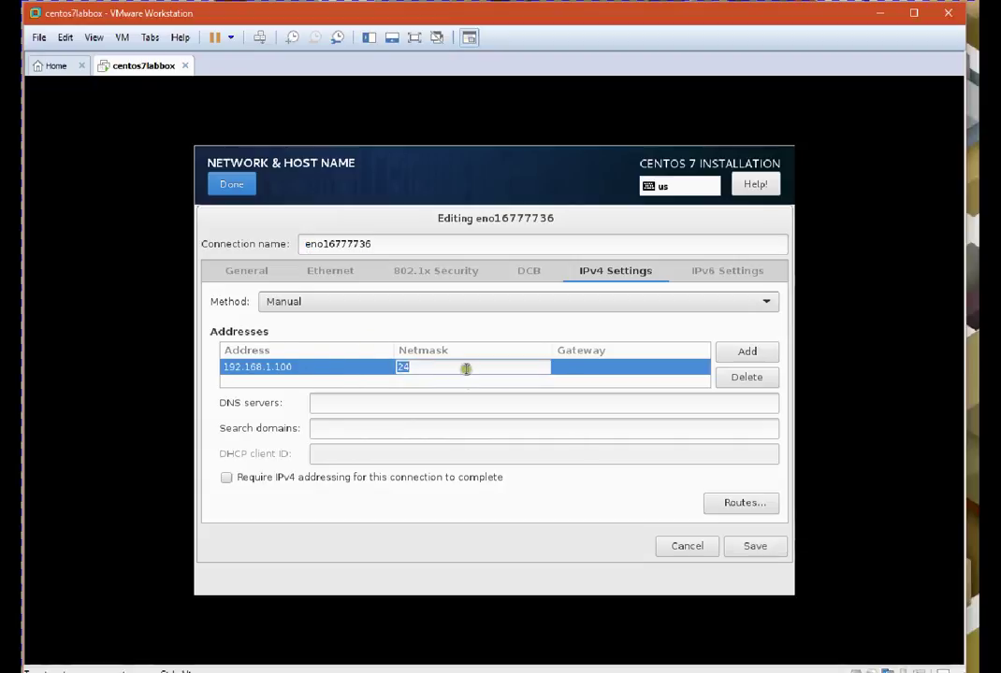
click(608, 374)
text(1)
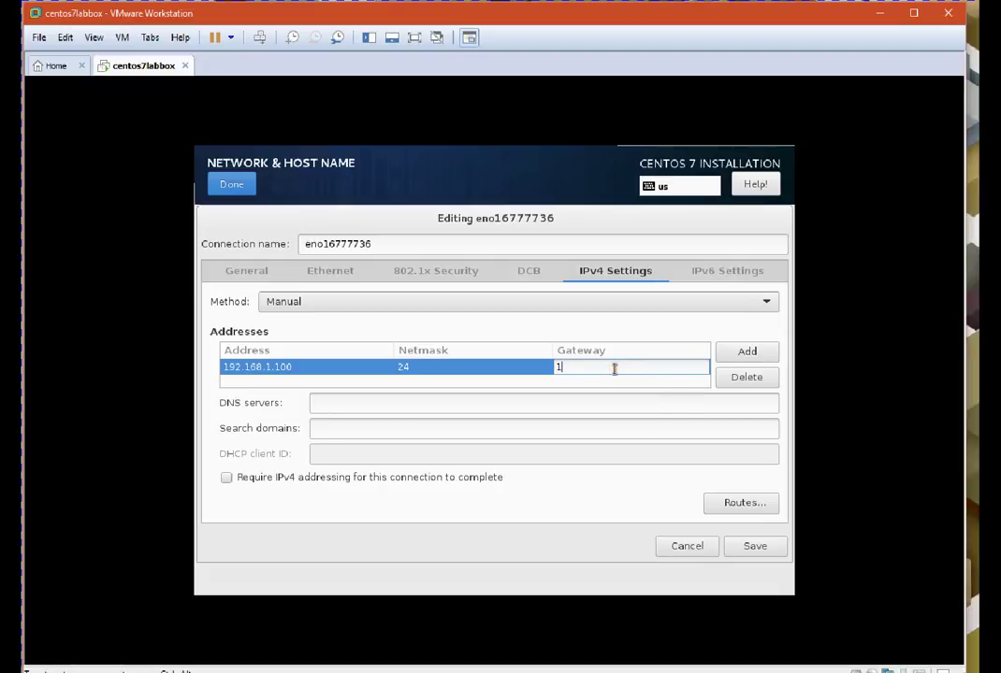
text(92.68)
key(BackSpace)
key(BackSpace)
text(168.1.1)
Set DNS server 8.8.8.8 and save the IPv4 settings
click(323, 403)
text(8)
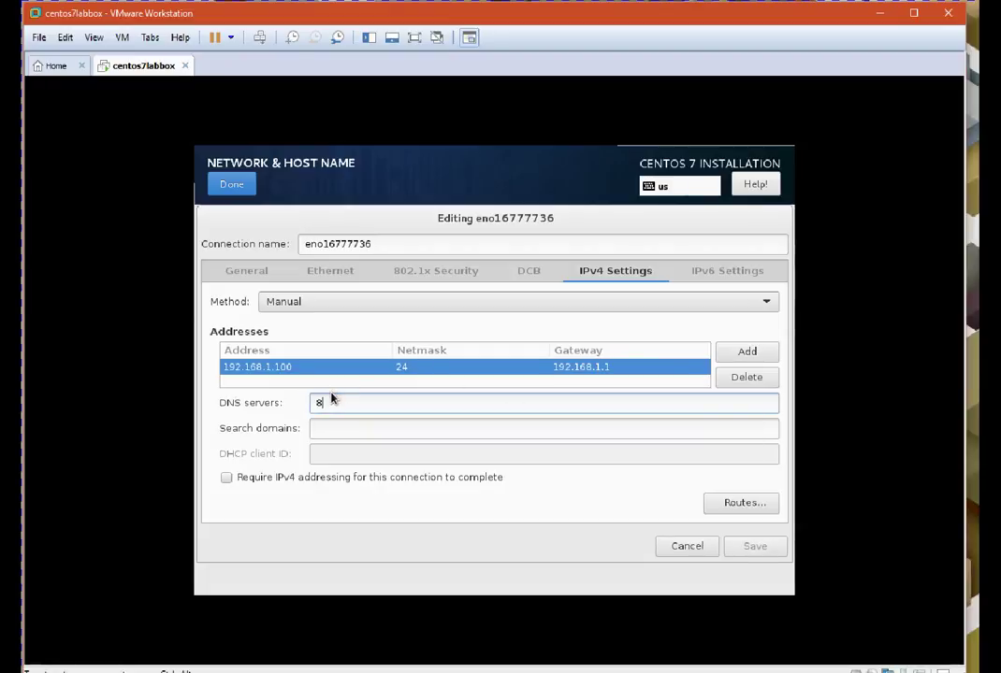
text(.8.8.8)
click(370, 427)
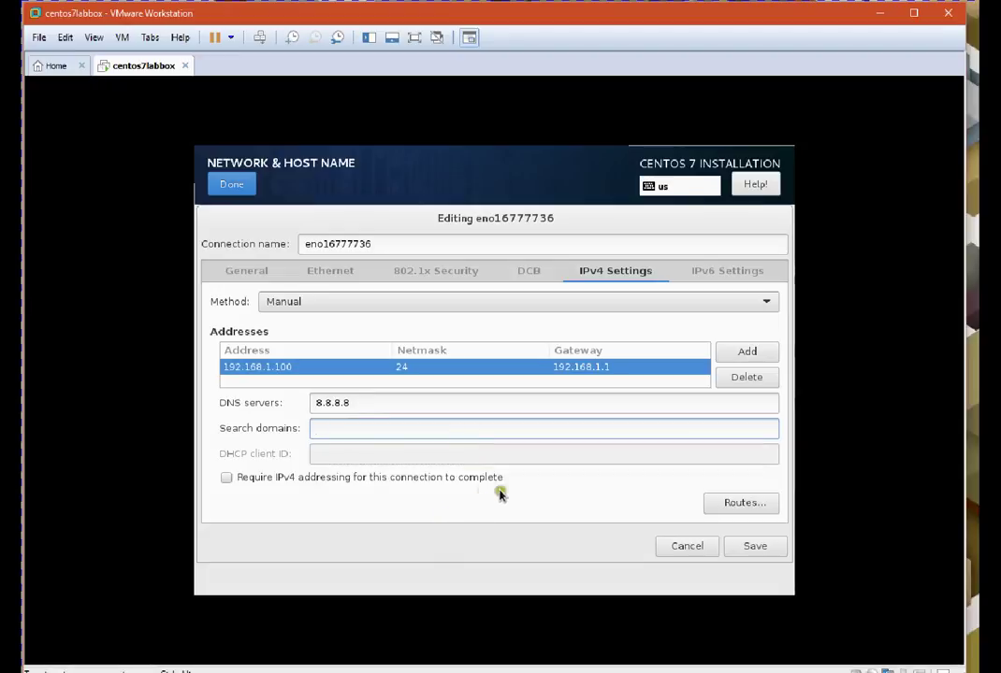
click(760, 549)
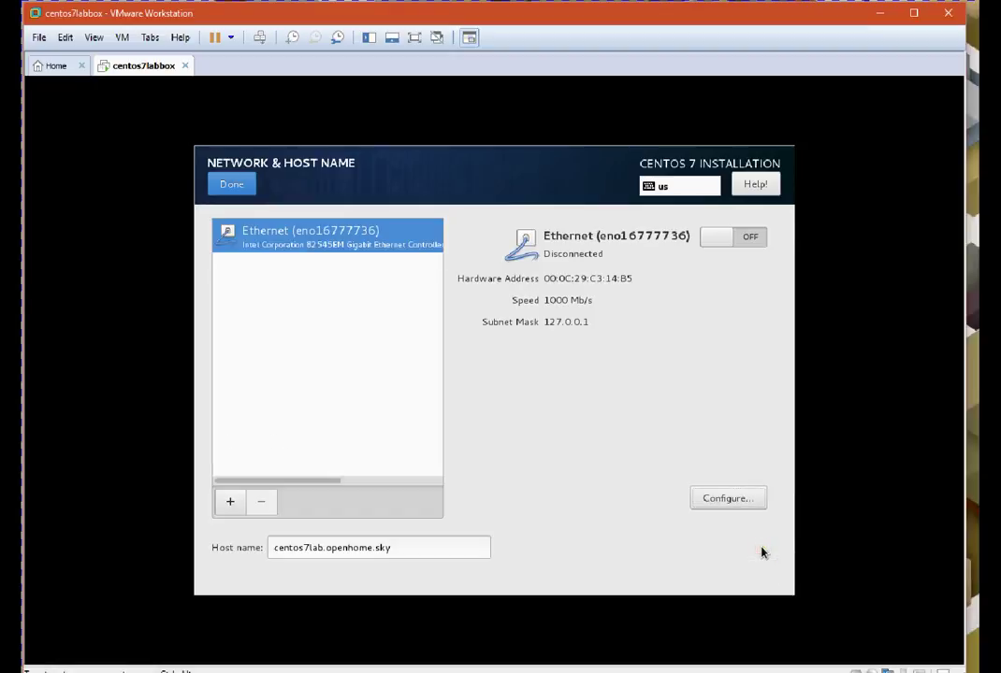
Recheck the Ethernet connection's static IPv4 values, save them, and return to Installation Summary
click(729, 499)
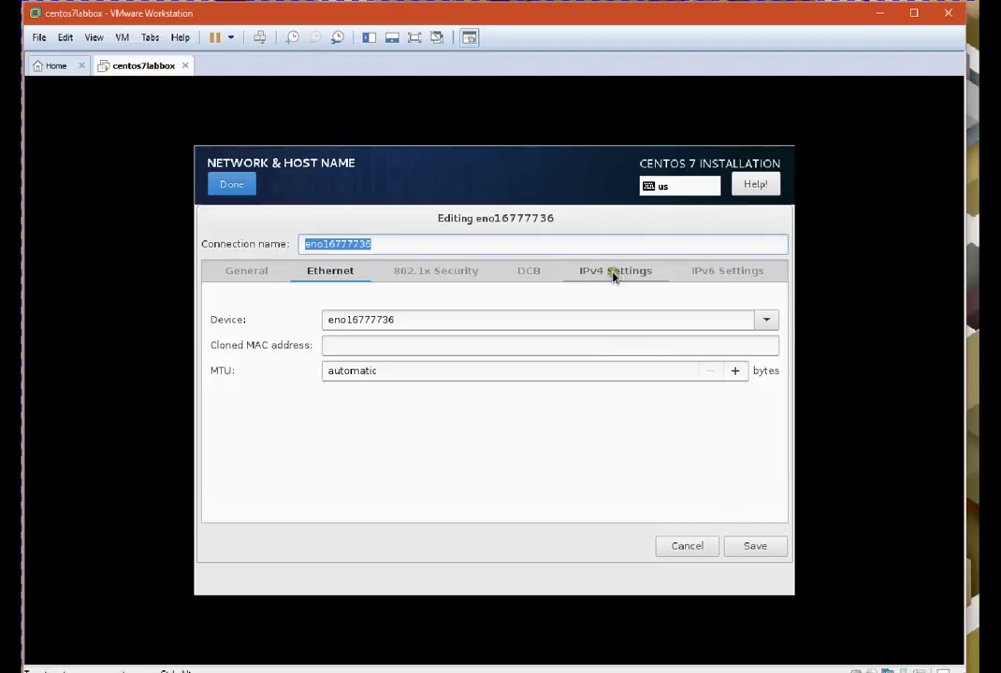
click(614, 273)
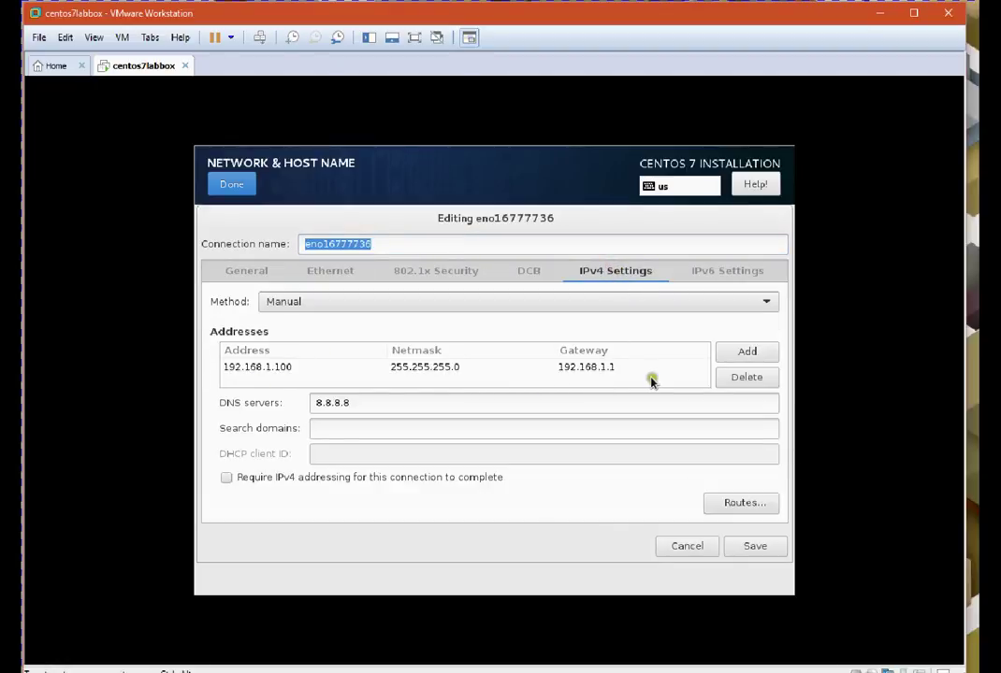
click(748, 548)
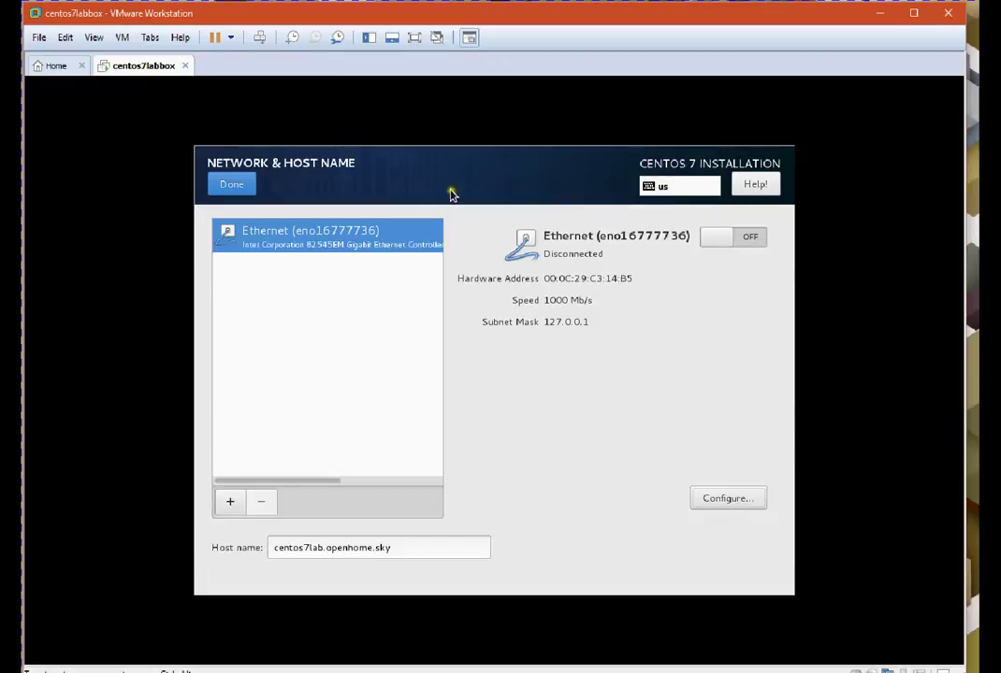
click(233, 185)
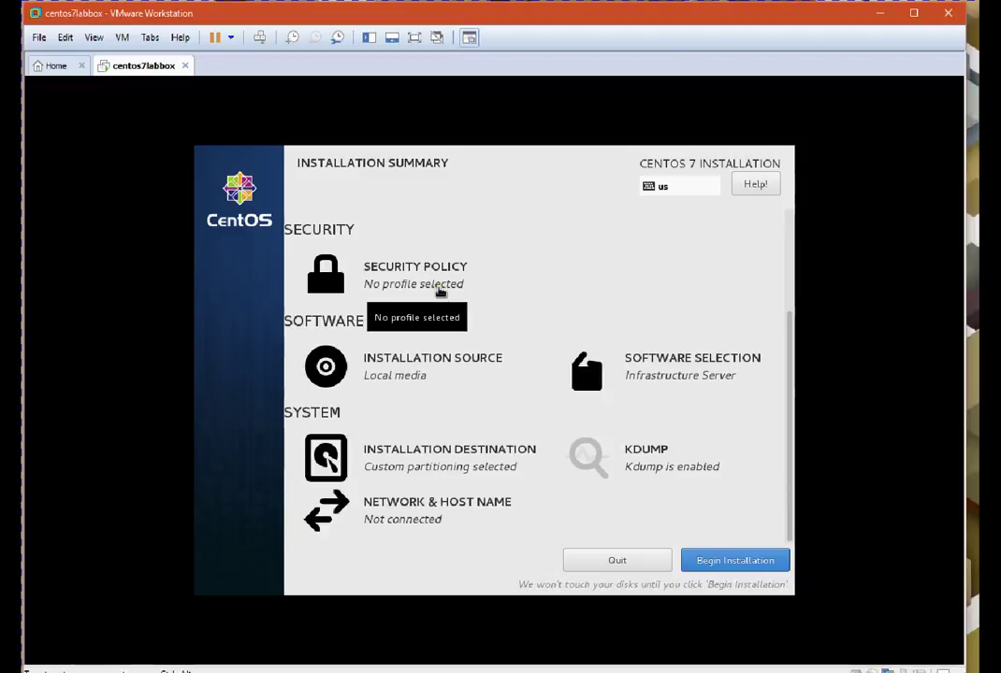
Begin installation and set a confirmed root password, accepting the weak-password warning
click(732, 564)
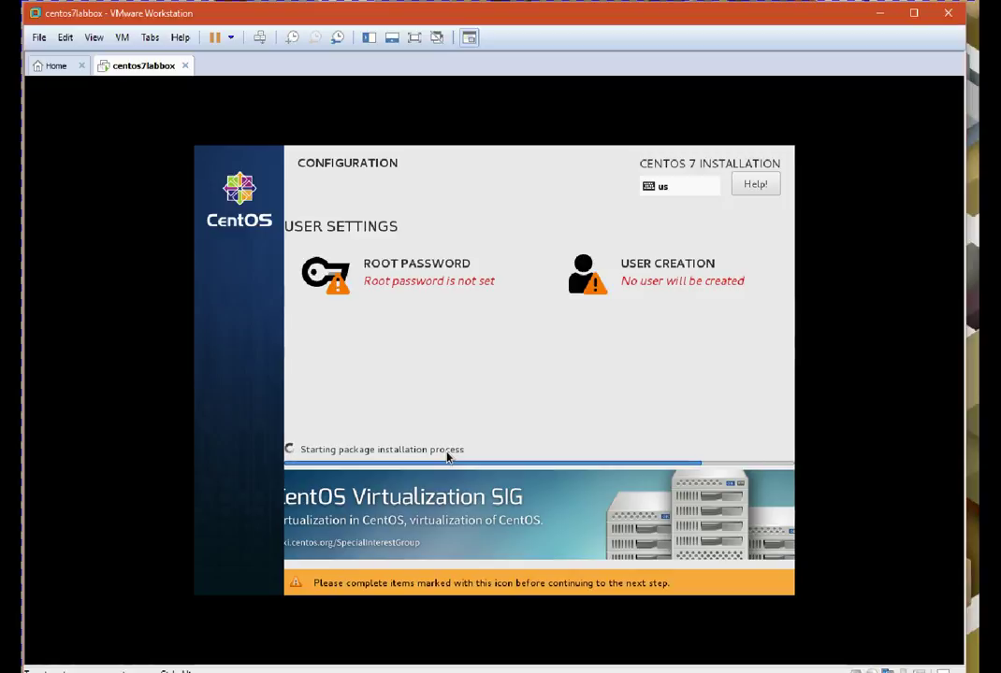
click(402, 282)
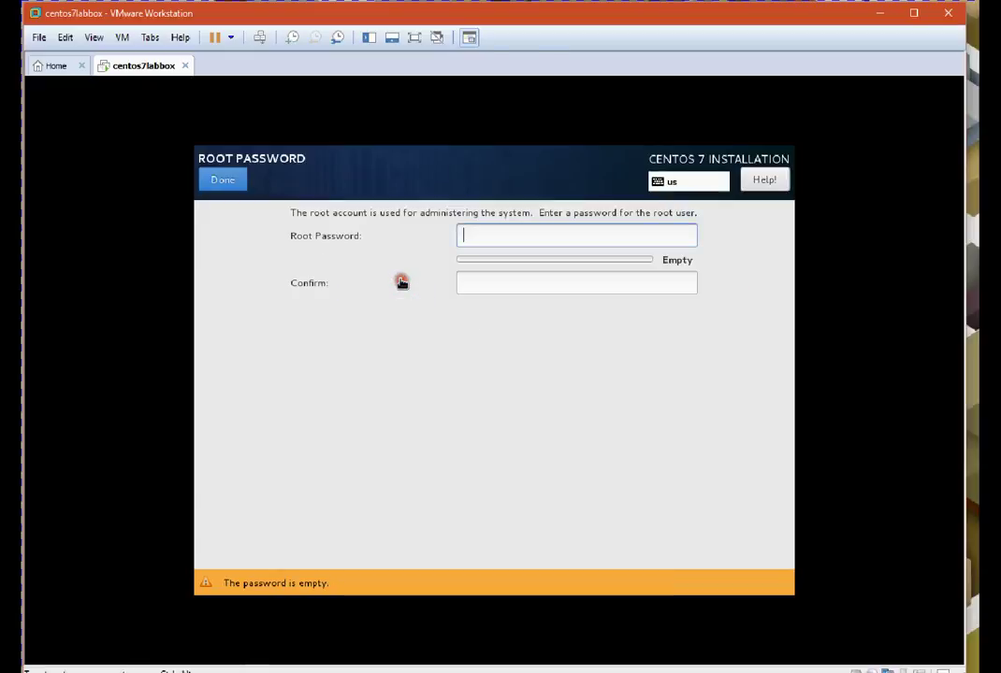
text(ce)
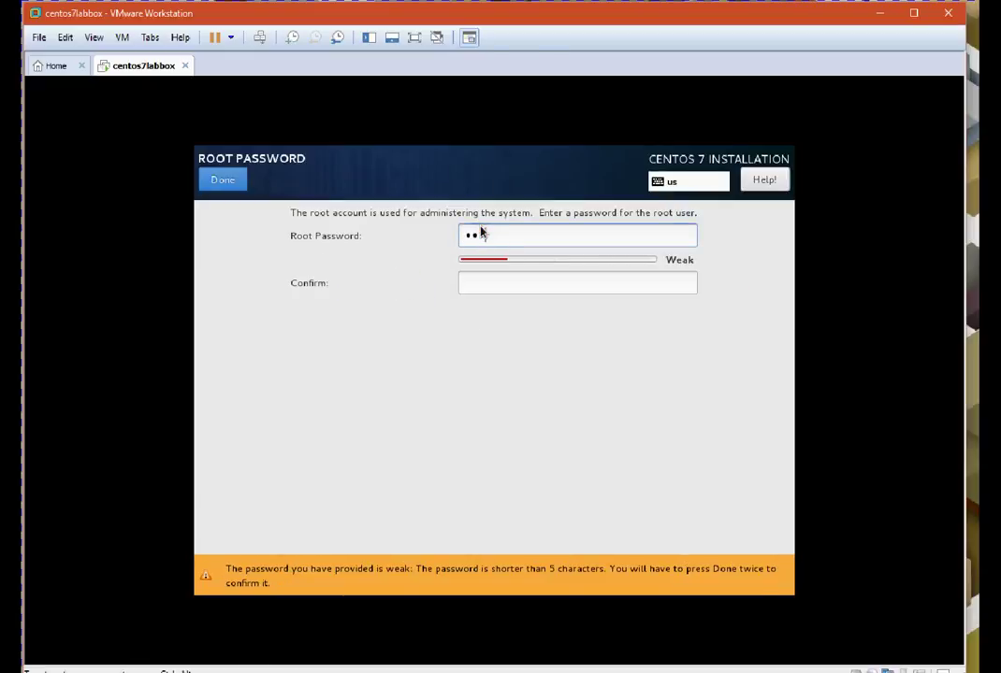
text(ntos7)
key(Tab)
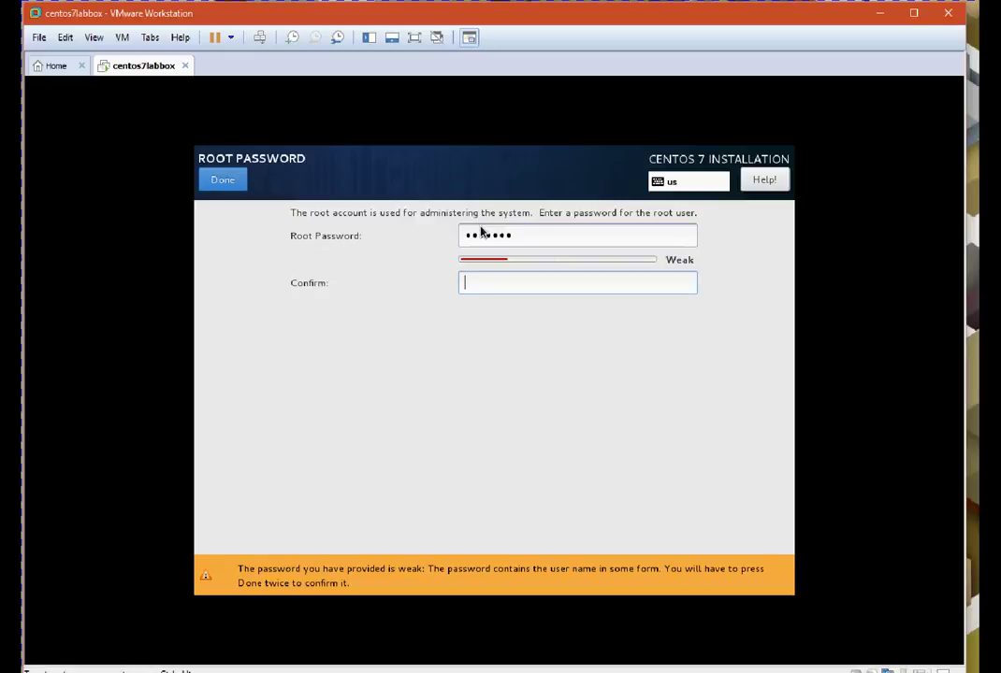
text(centos7)
click(224, 181)
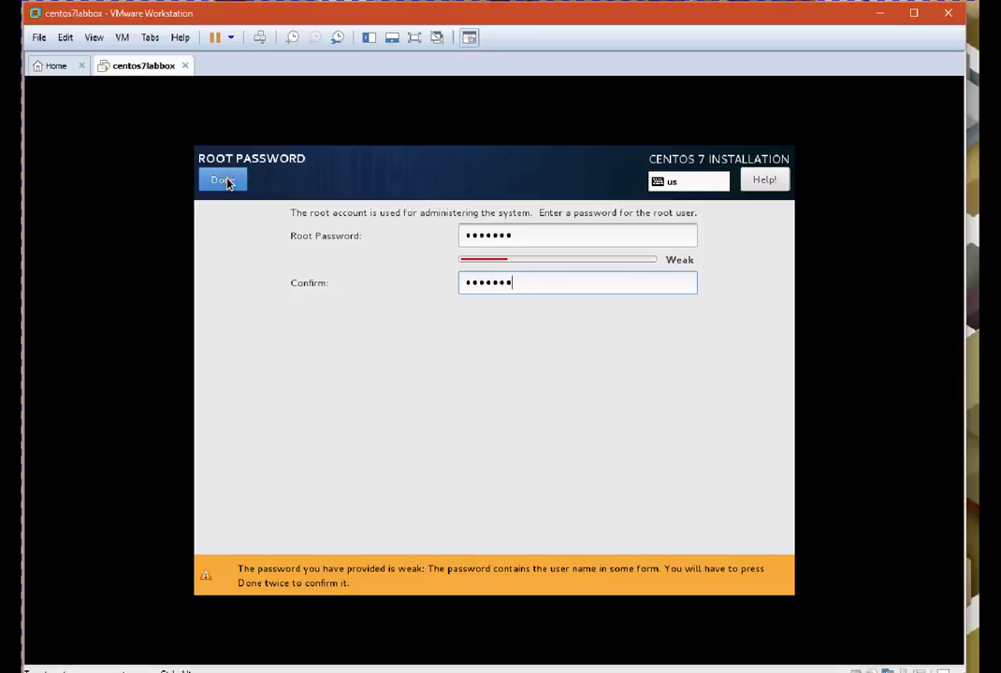
click(230, 186)
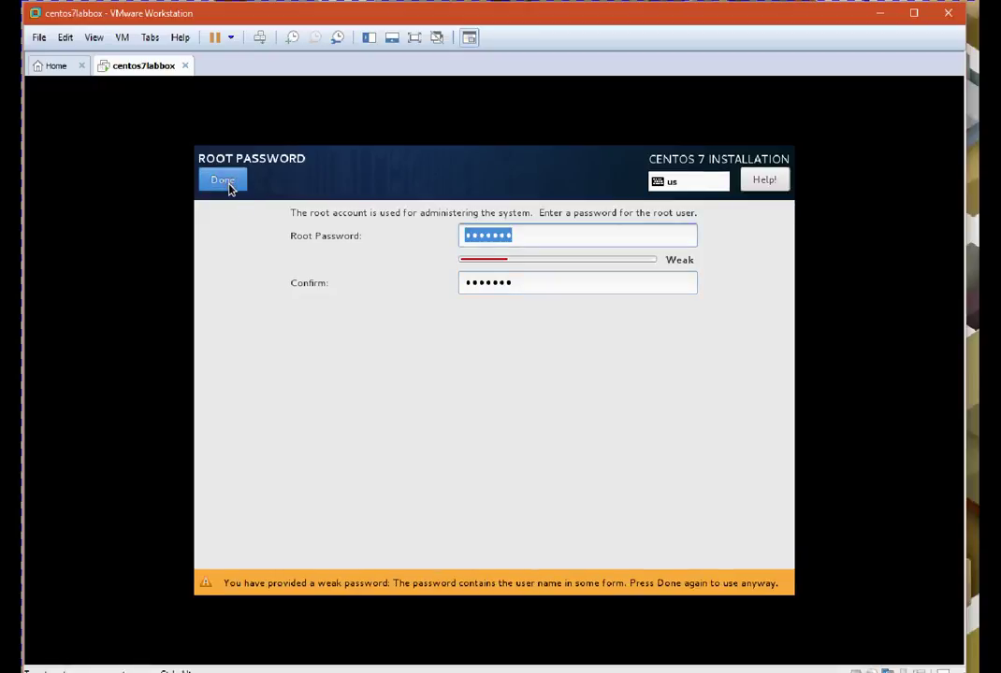
click(229, 186)
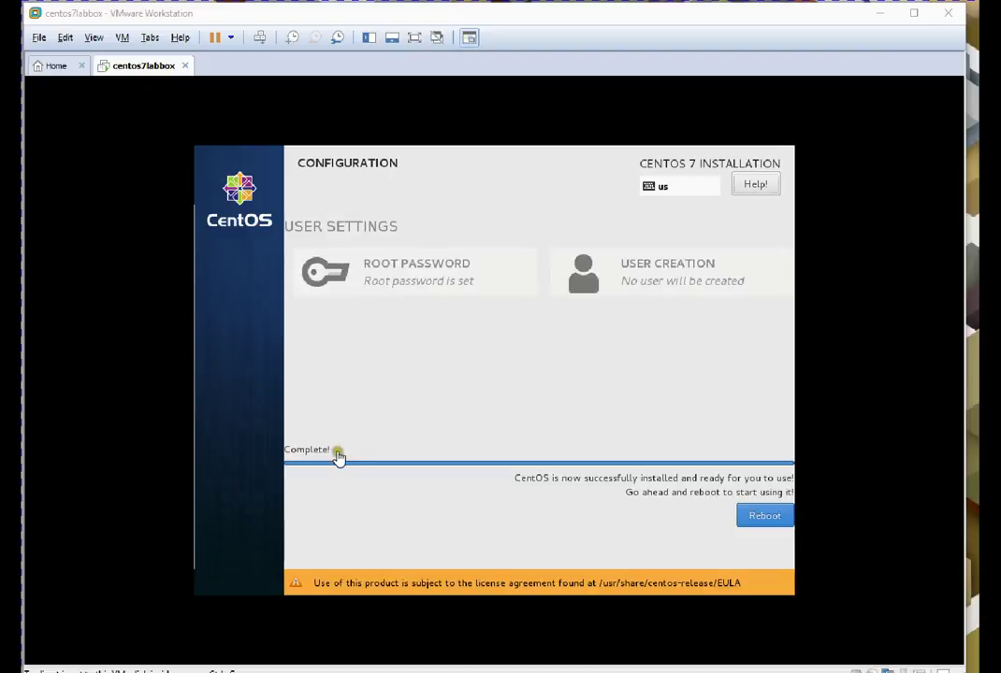
Reboot the freshly installed CentOS virtual machine from the completion screen
click(419, 373)
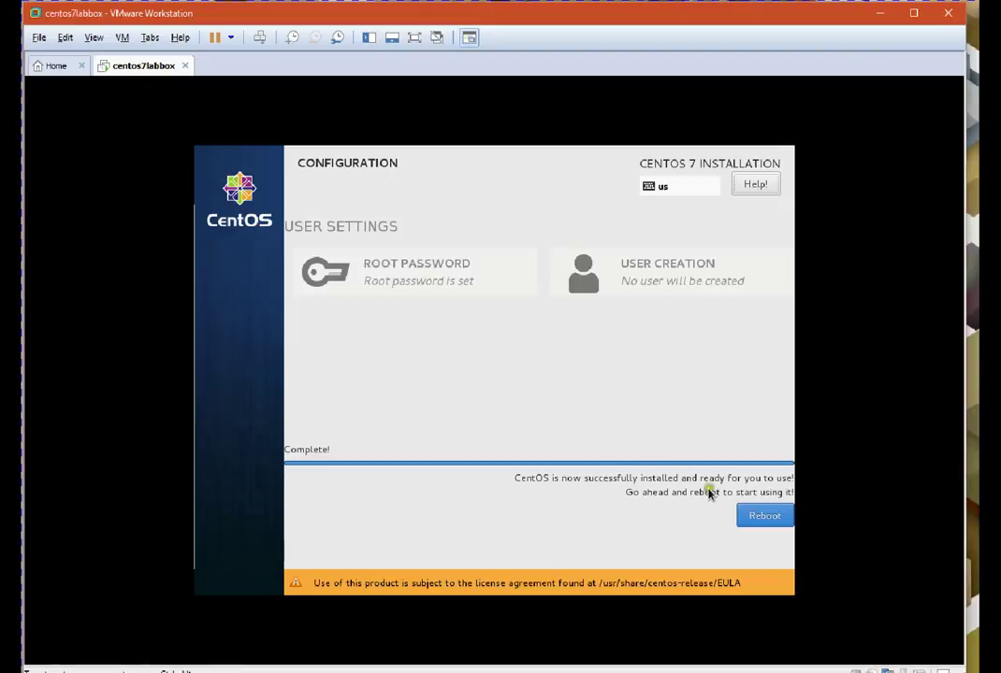
click(762, 518)
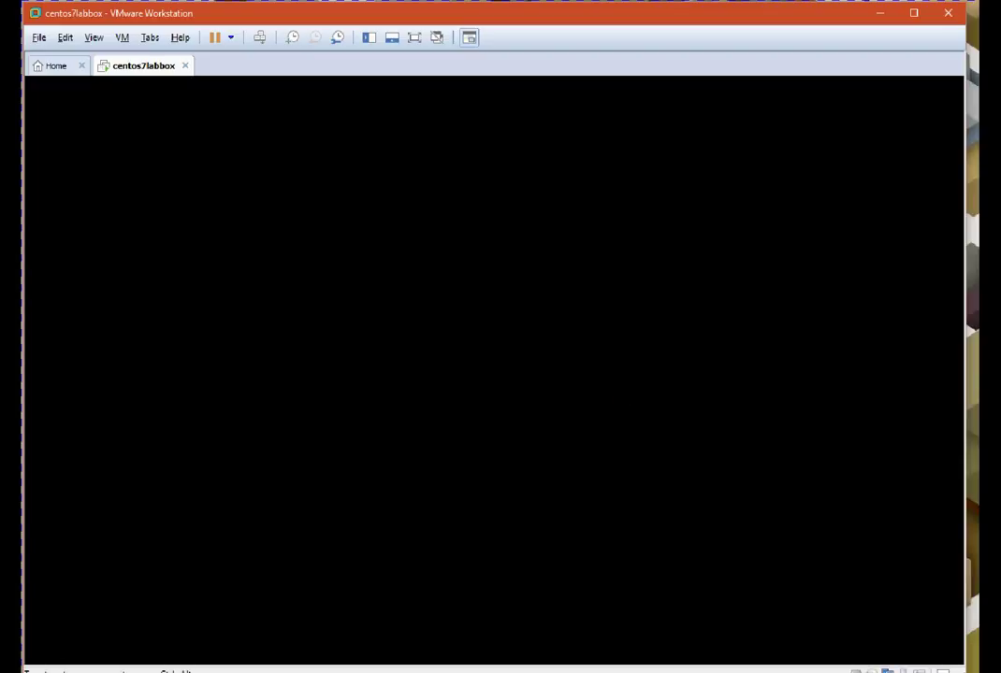
In the BIOS Boot menu, move Hard Drive above CD-ROM Drive and save with F10
key(F2)
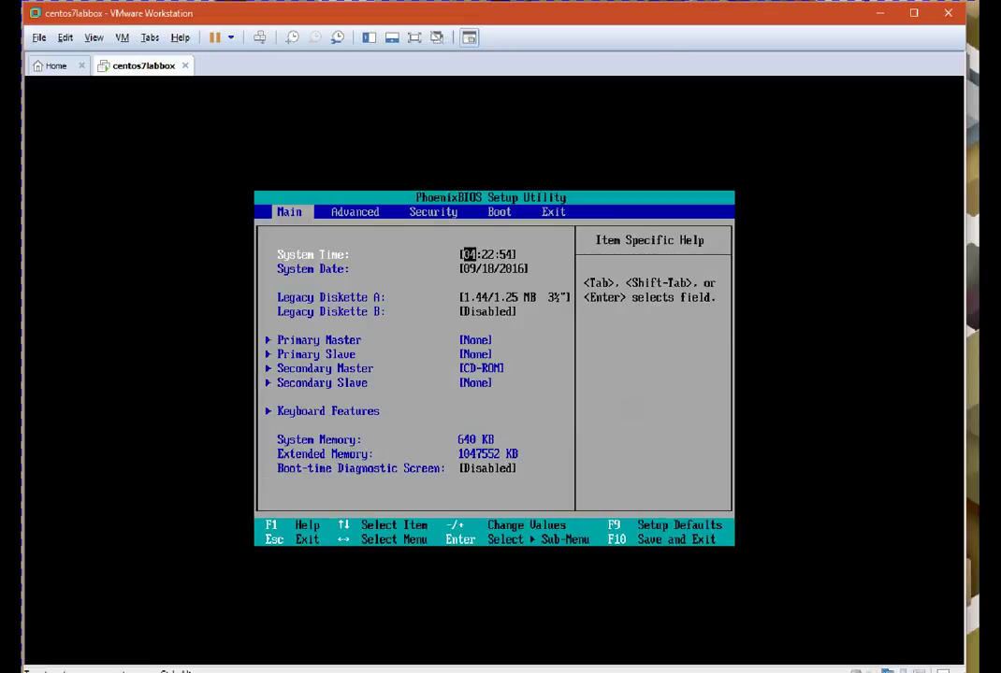
key(Right)
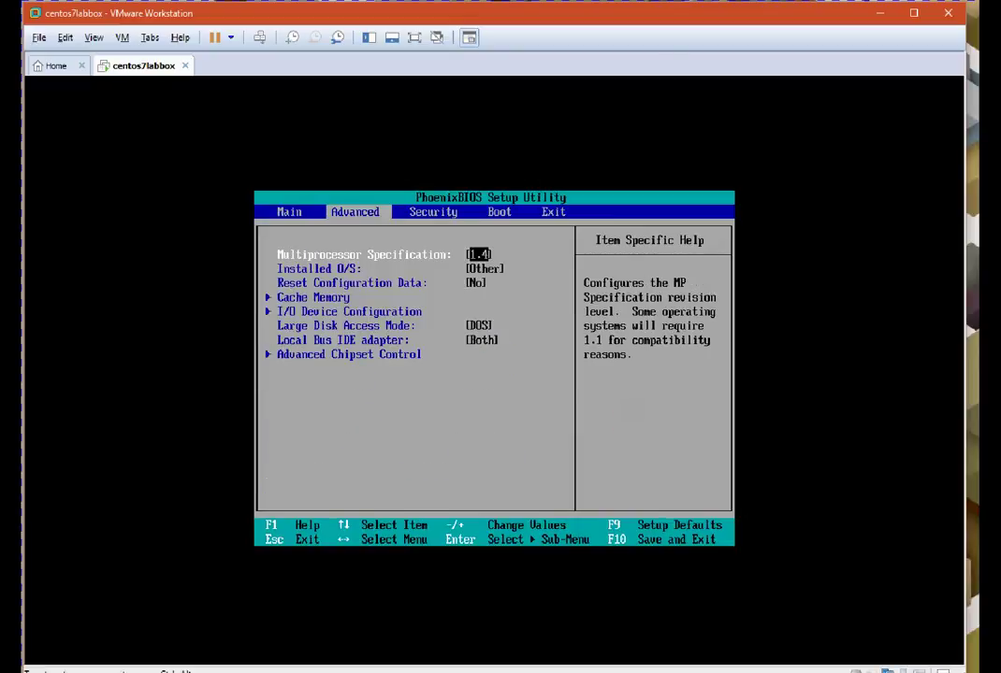
key(Right)
key(Right)
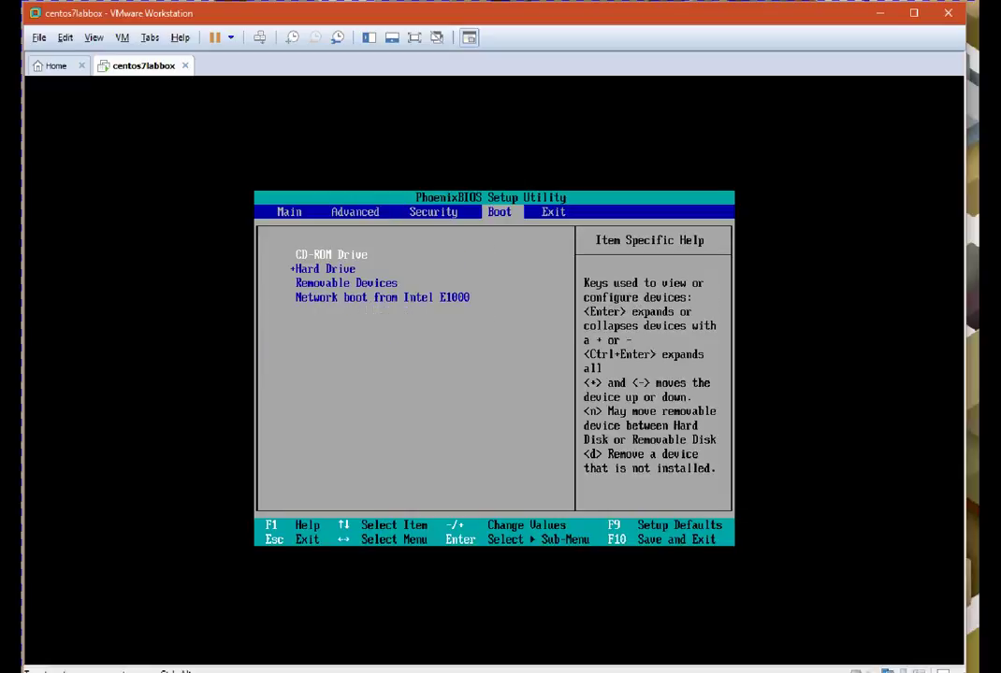
key(Down)
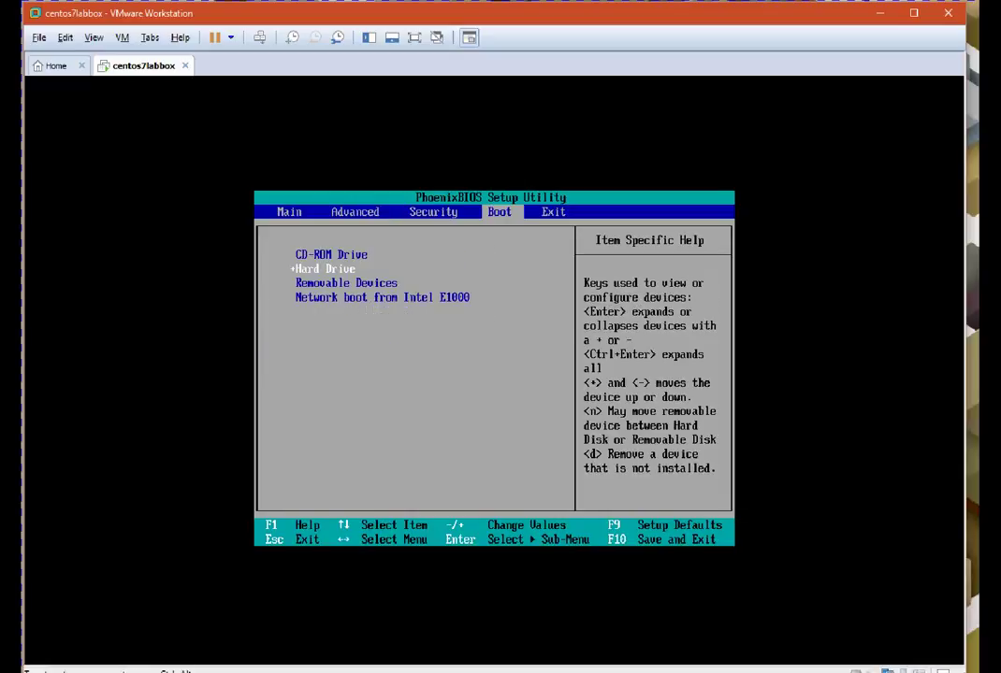
key(plus)
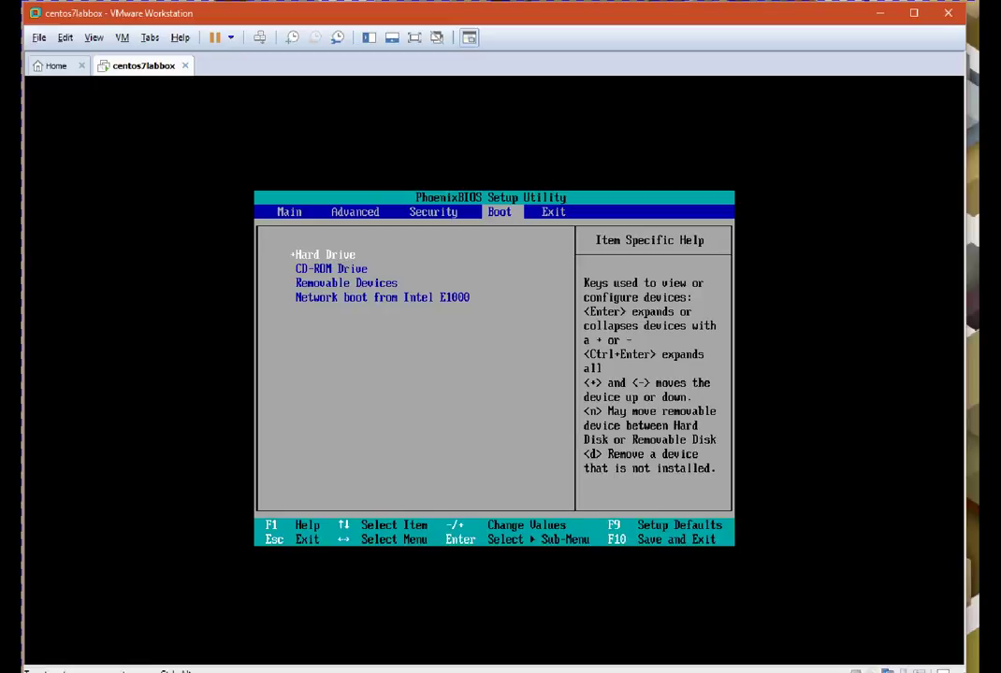
key(F10)
key(Return)
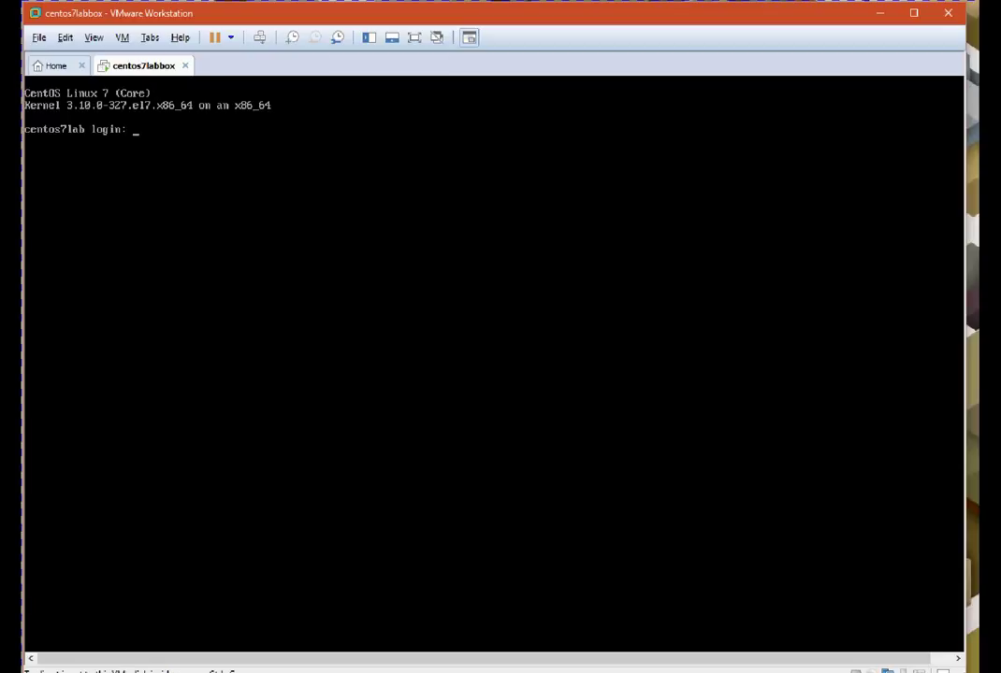
Log in to the VM console as root
click(269, 278)
text(root)
key(Return)
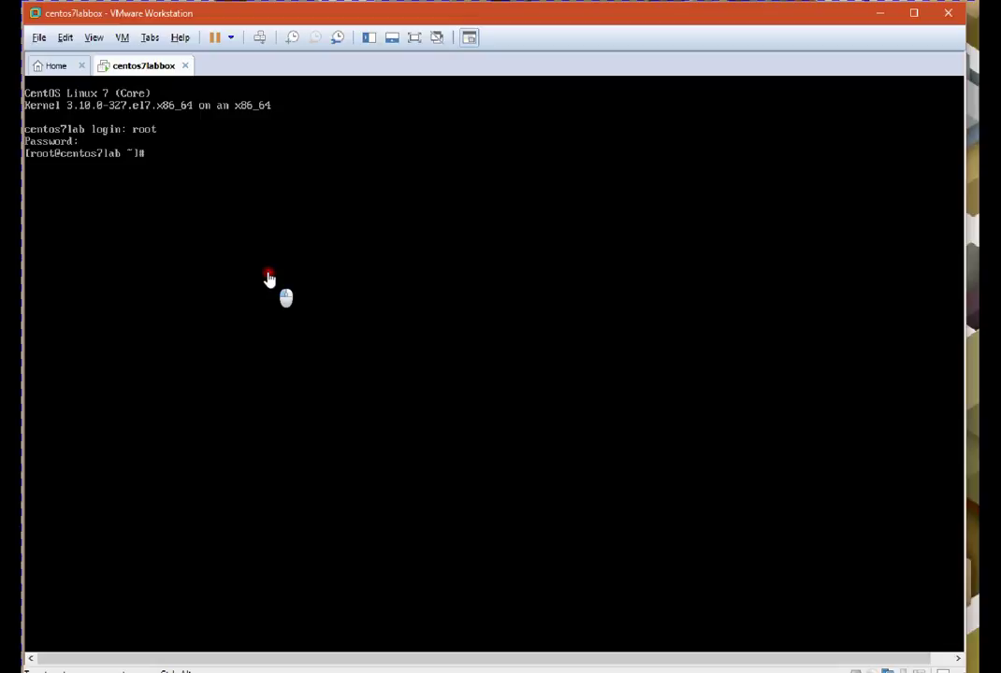
Run df -h, then ip addr to list the network interfaces
text(df -h)
key(Return)
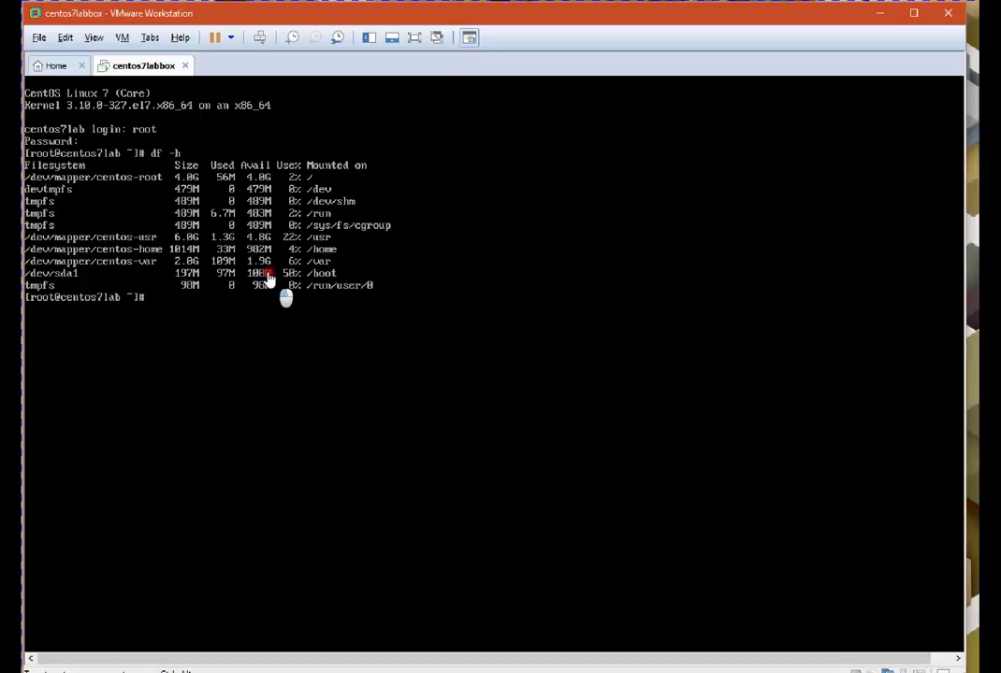
text(ifconfig)
key(BackSpace)
key(BackSpace)
key(BackSpace)
key(BackSpace)
key(BackSpace)
key(BackSpace)
key(BackSpace)
key(BackSpace)
key(BackSpace)
text(ip addr)
key(Return)
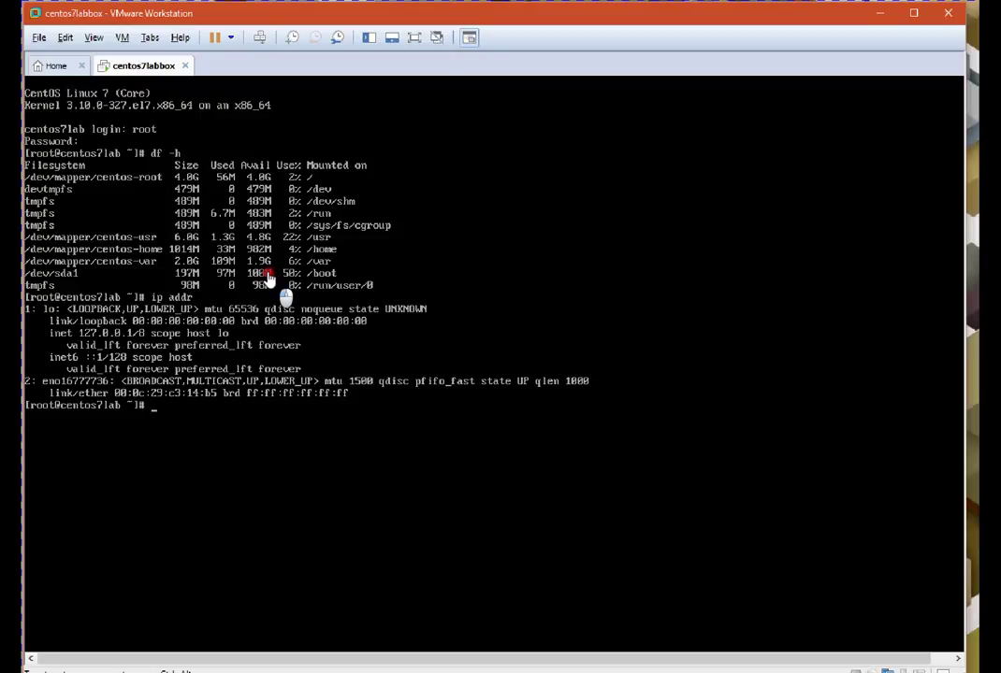
Change to /etc/sysconfig/network-scripts and open ifcfg-eno16777736 in vi
text(cd /etc/sysconfig/)
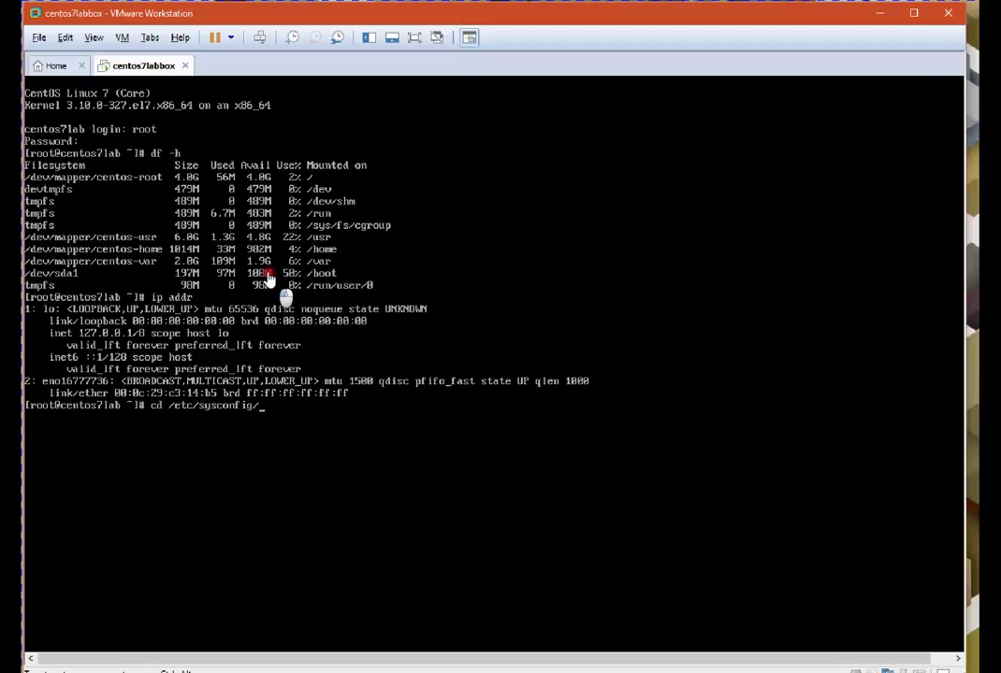
text(netw)
key(Tab)
key(Return)
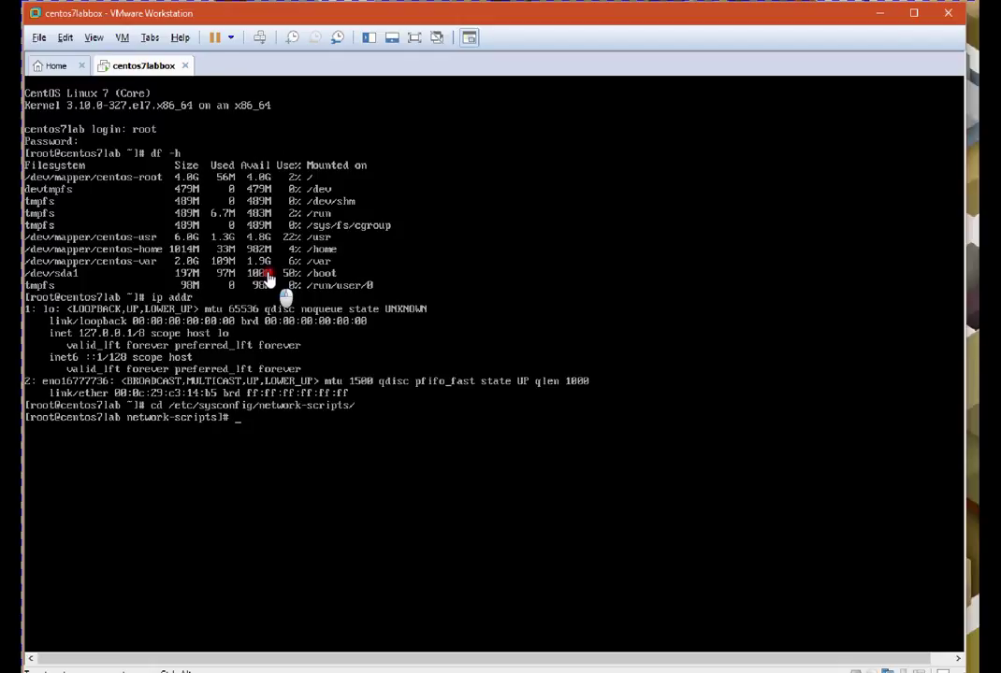
text(vi ifcfg-eb)
key(BackSpace)
text(n)
key(Tab)
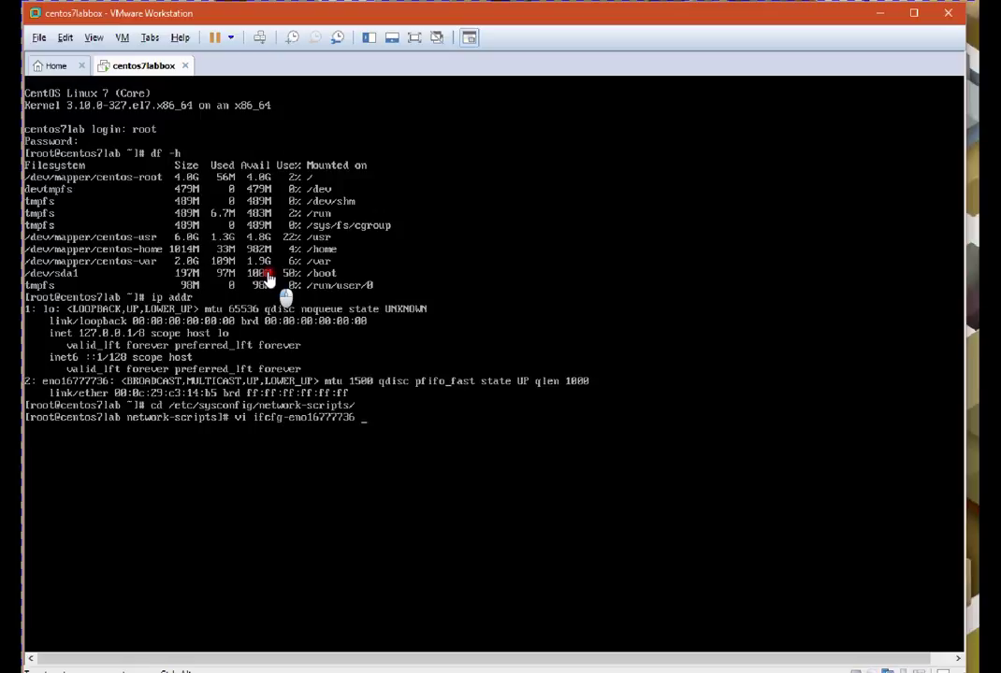
key(Return)
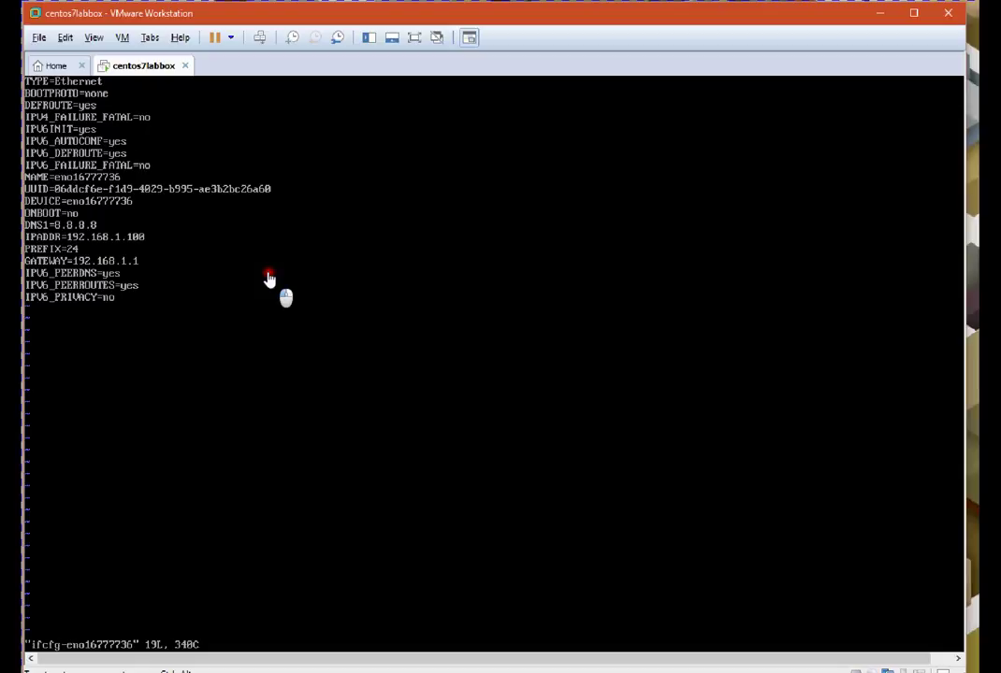
Change ONBOOT=no to ONBOOT=yes in vi and write the file with :wq!
key(x)
key(x)
text(i)
text(yes)
key(Escape)
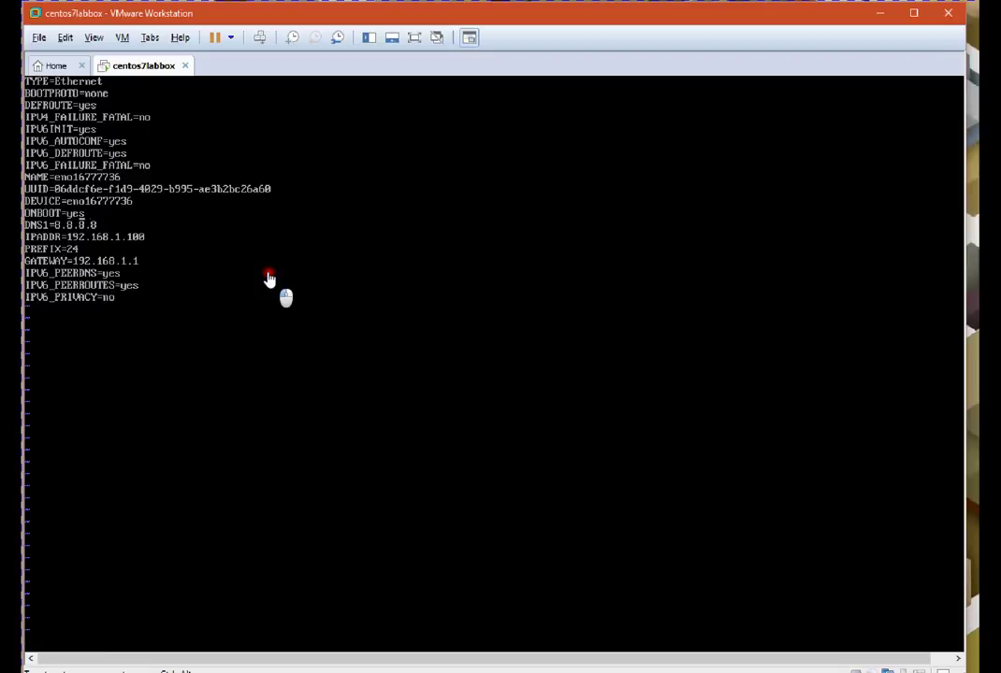
text(:wq!)
key(Return)
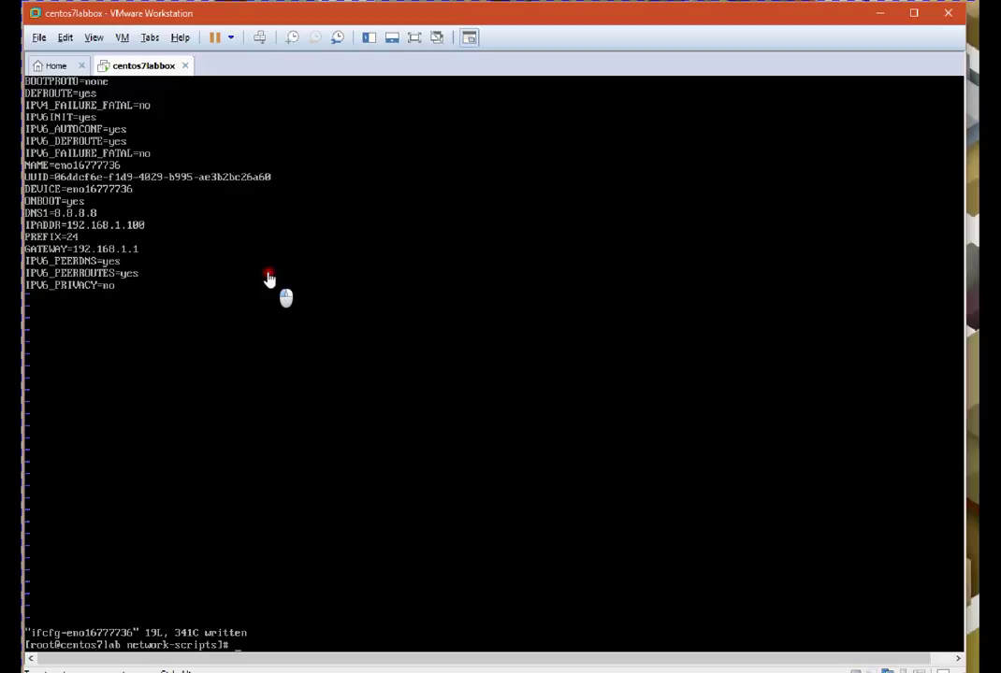
Restart networking with systemctl restart network.service
text(systemctl restart ne)
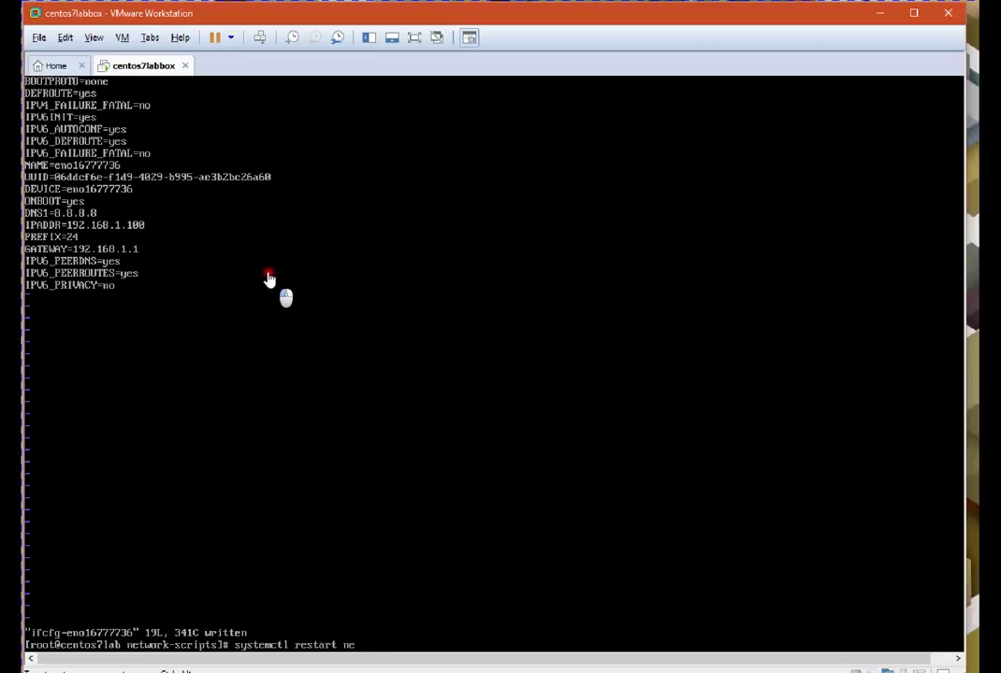
text(twork.service)
key(Return)
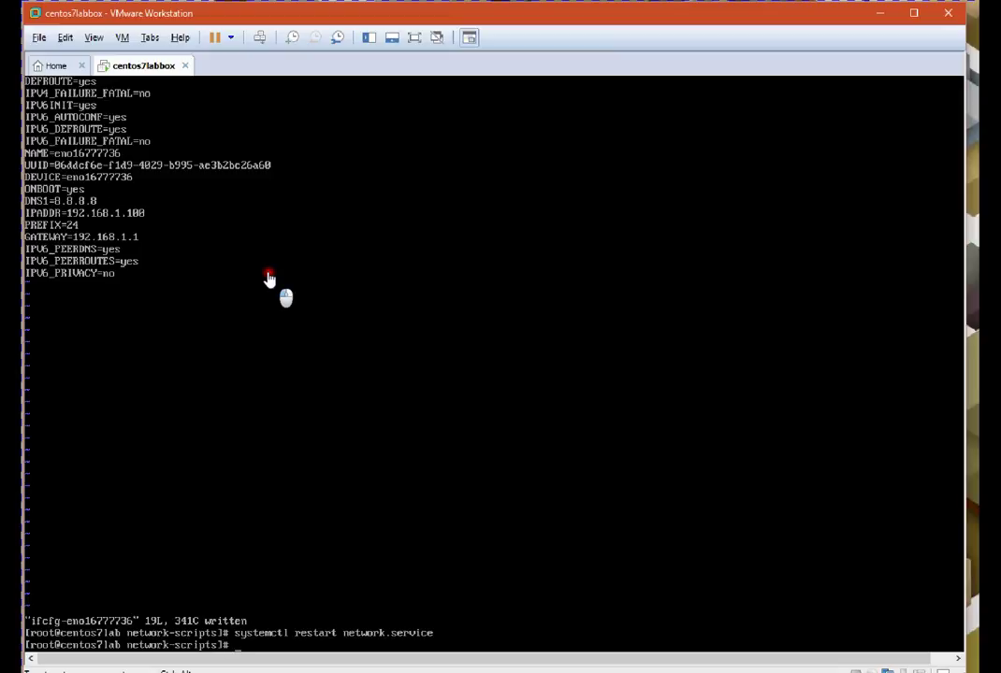
key(Return)
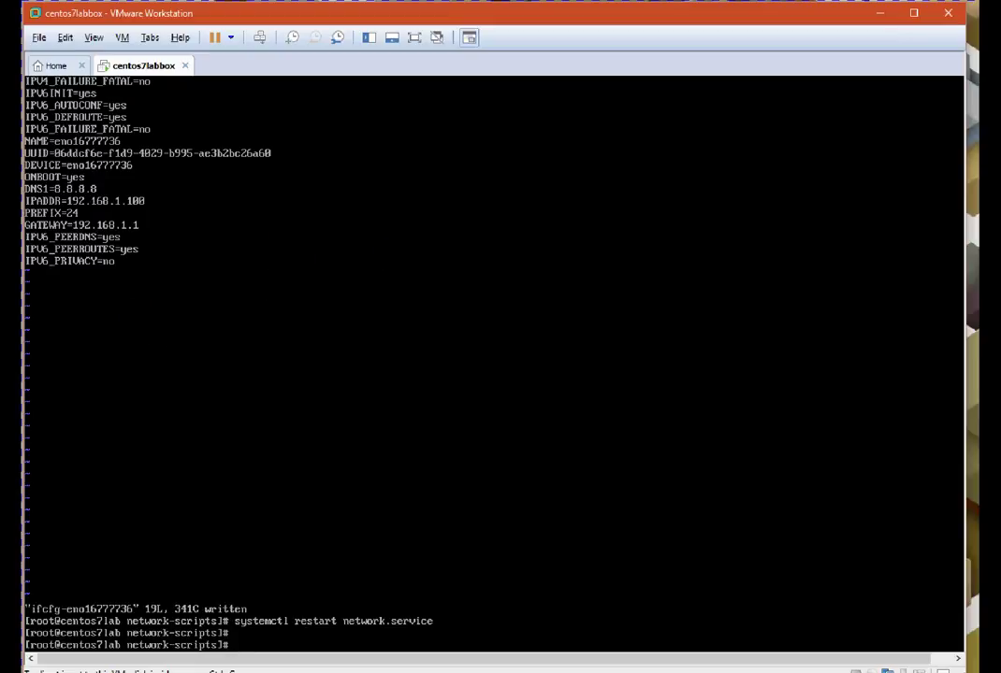
Verify 192.168.1.100/24 and the 192.168.1.1 default route with ip addr and netstat -nr
text(net)
key(Tab)
key(Tab)
key(Tab)
key(Tab)
click(324, 360)
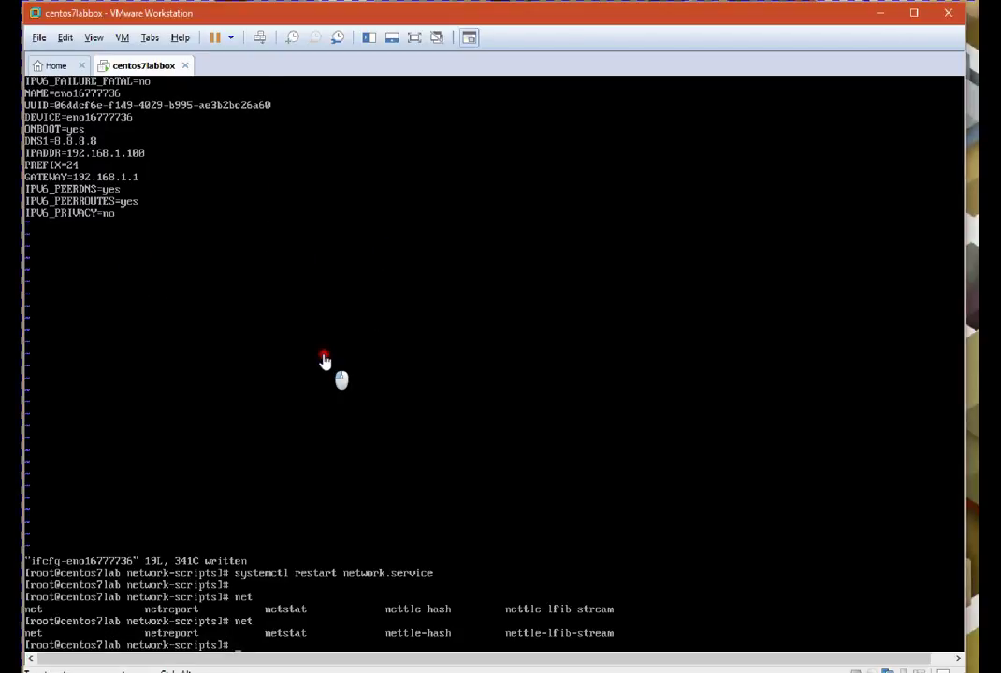
key(Return)
key(Return)
key(Return)
text(ip)
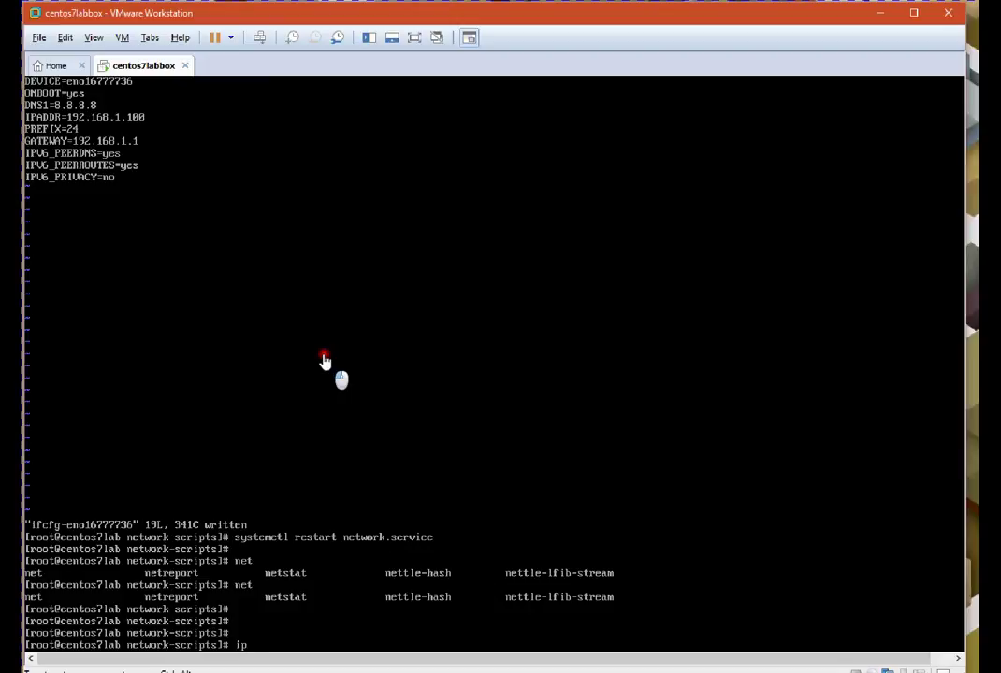
text( addr)
key(Return)
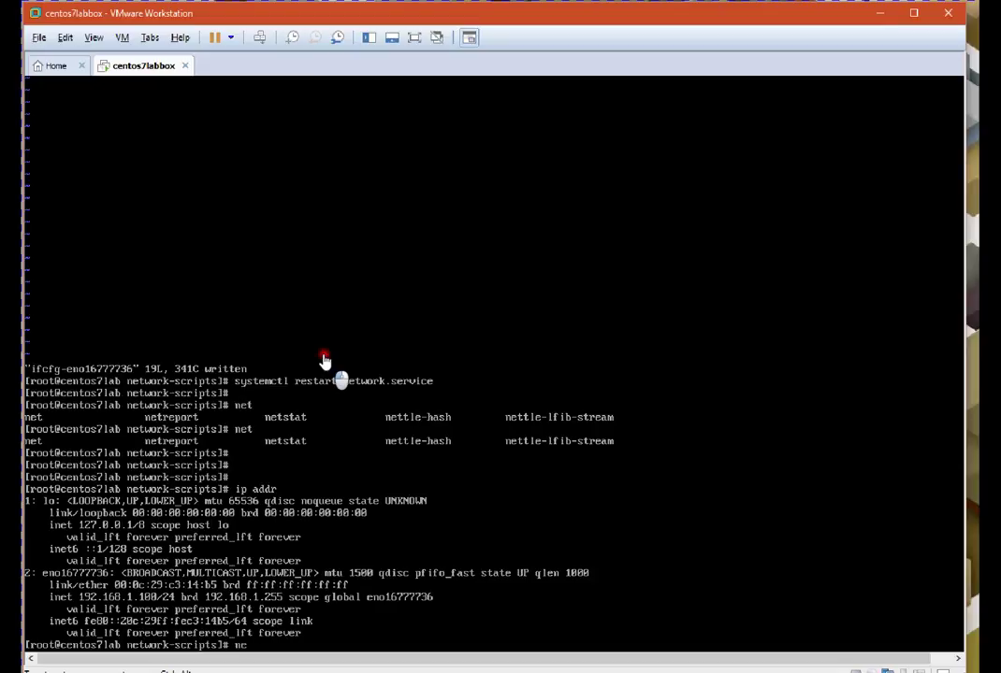
text(netstat -nr)
key(Return)
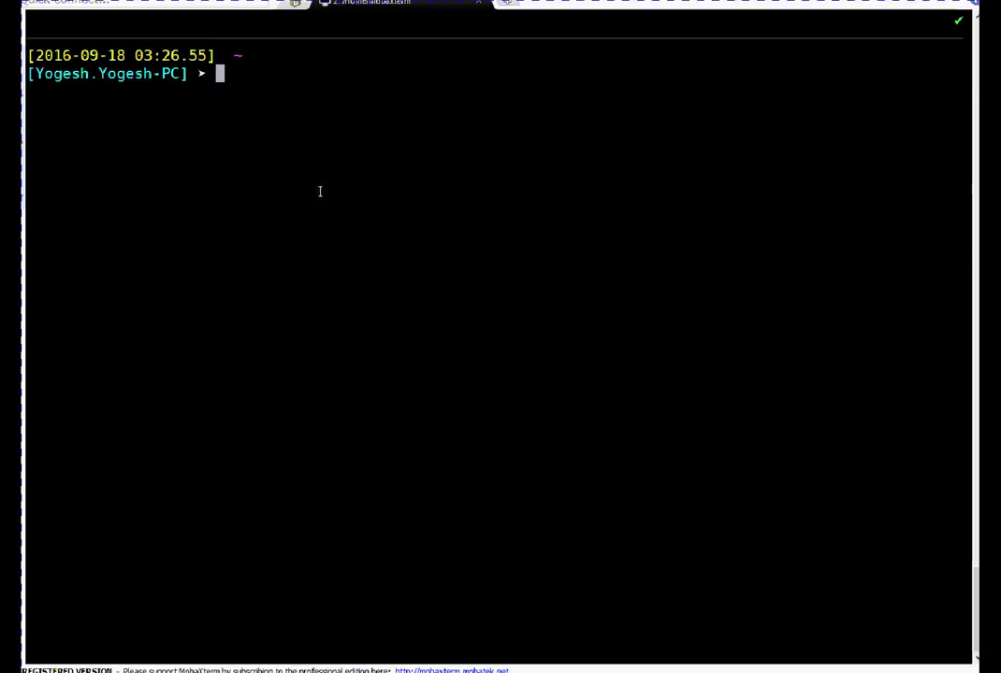
text(ssh )
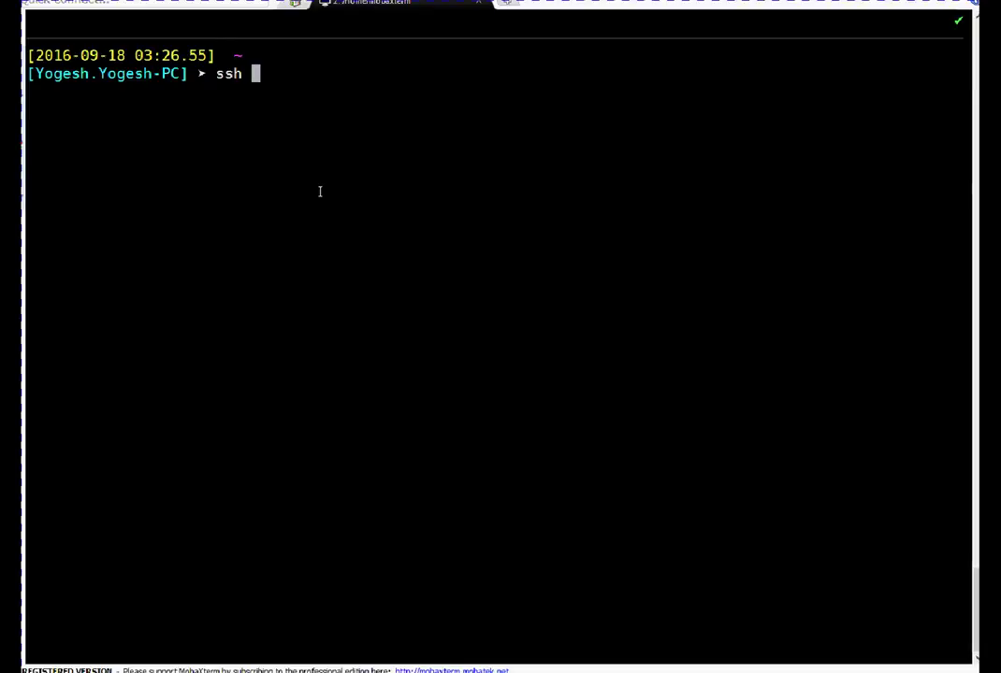
text(root@1)
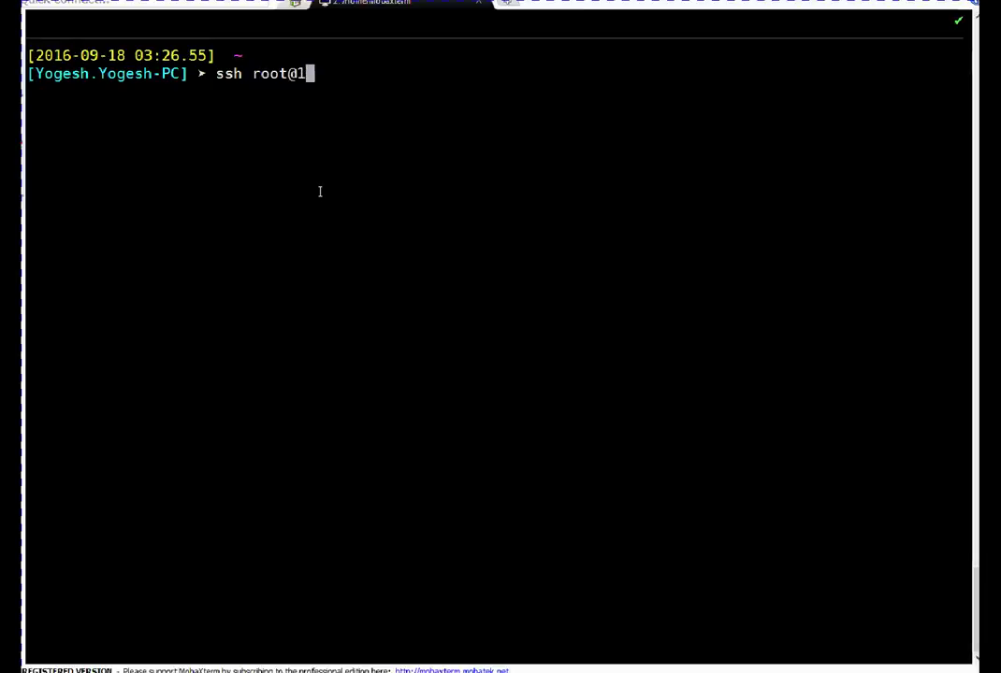
text(92.168)
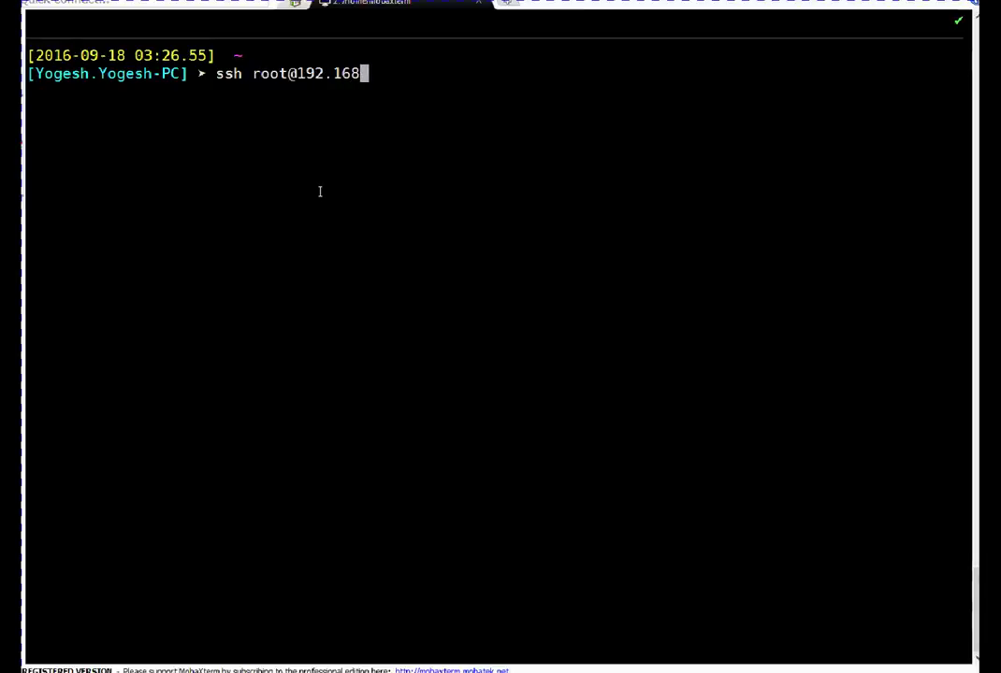
text(.1.100)
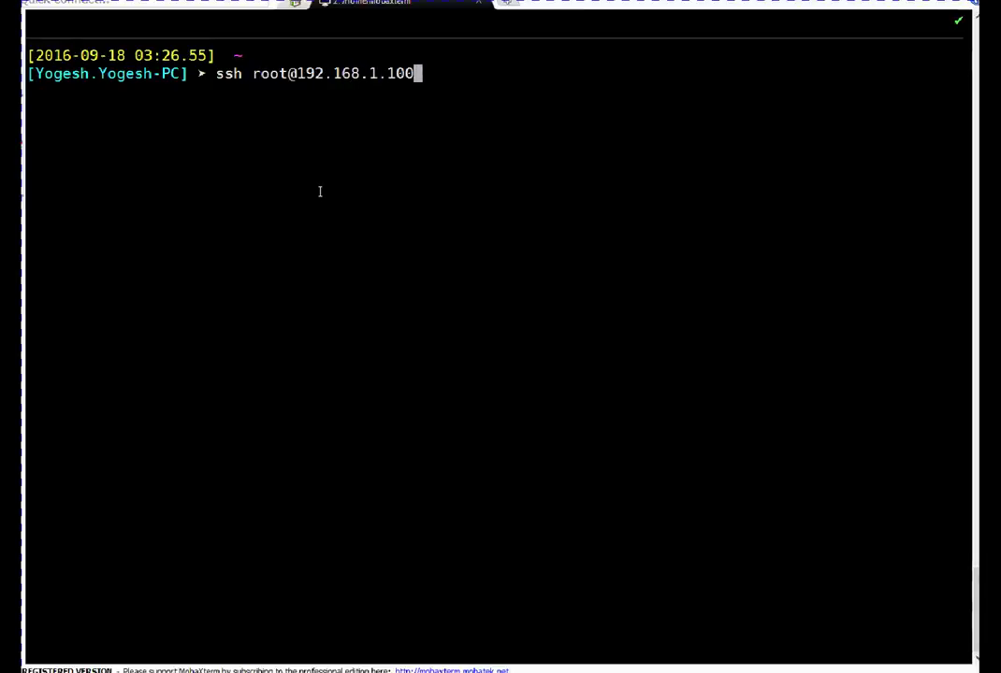
key(Return)
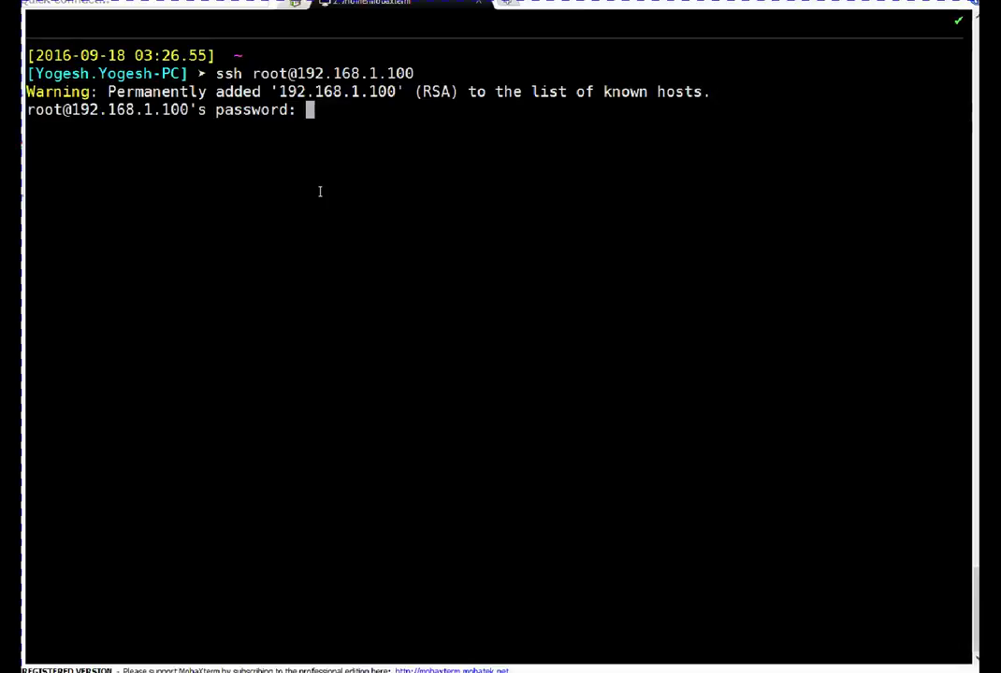
Enter the root password at three successive prompts until the login is denied
key(Return)
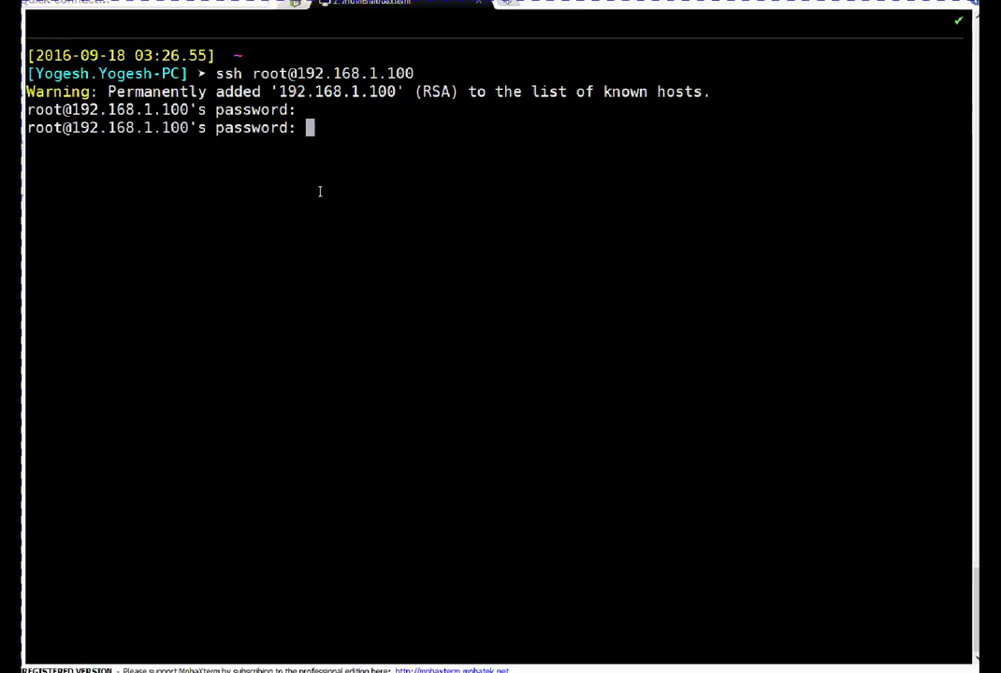
key(Return)
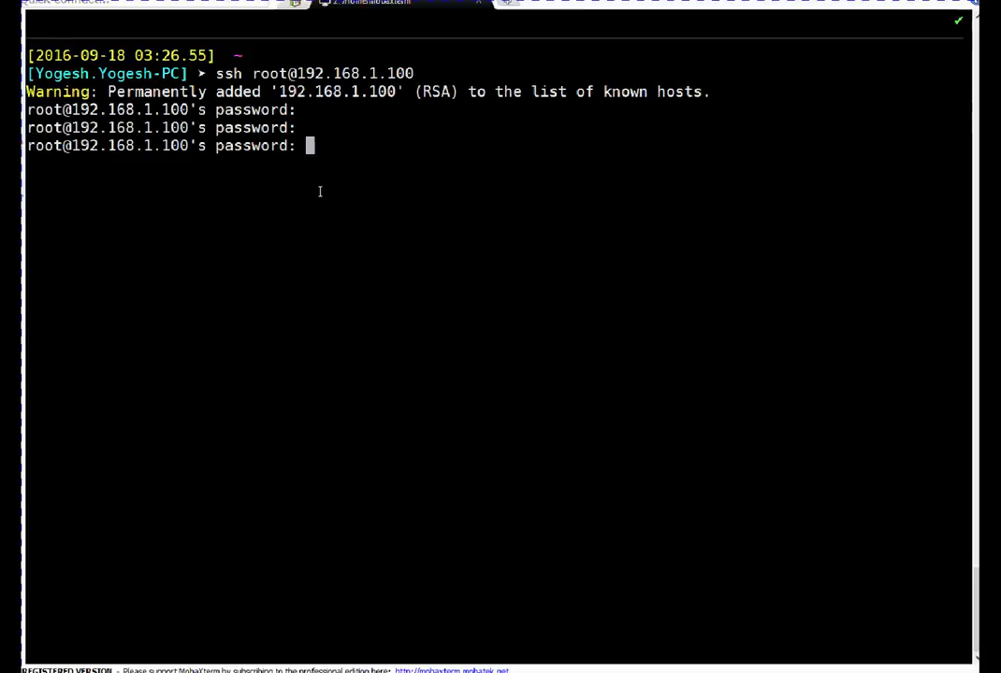
key(Return)
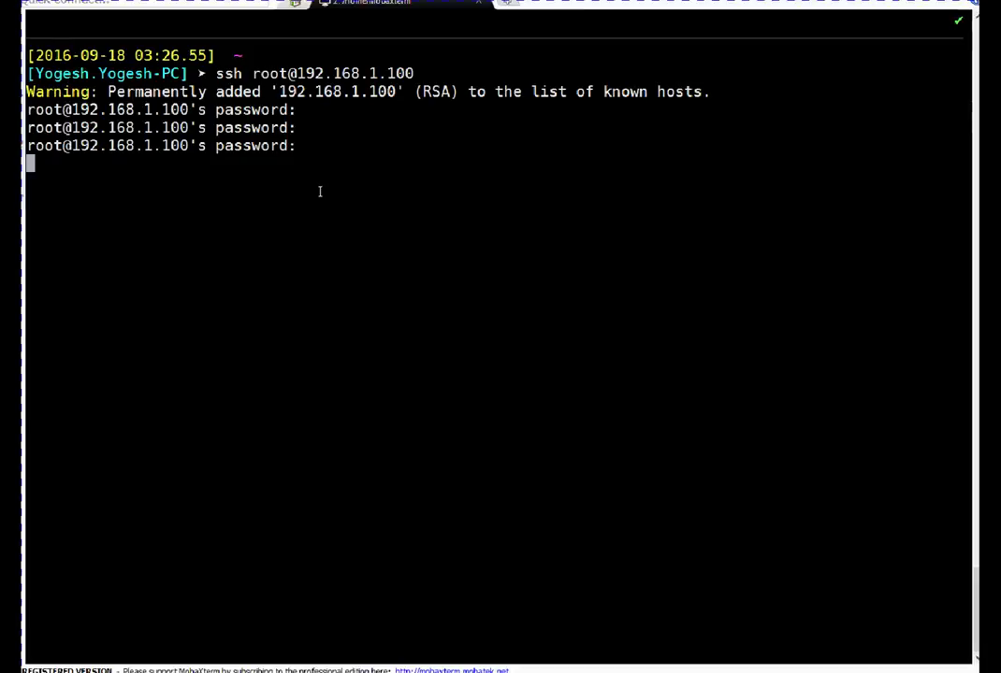
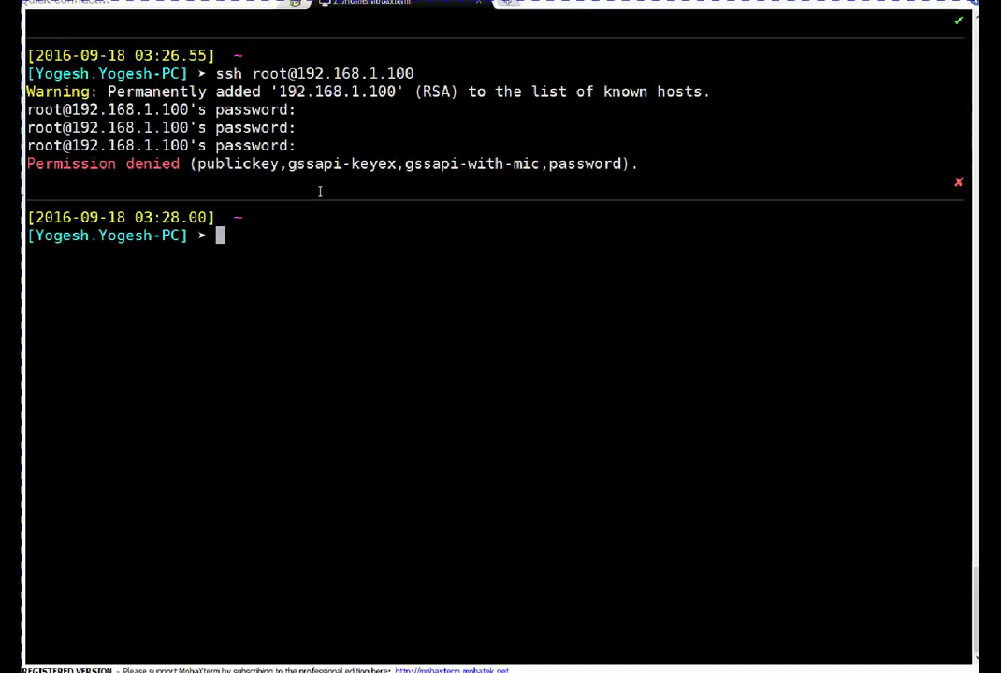
key(Up)
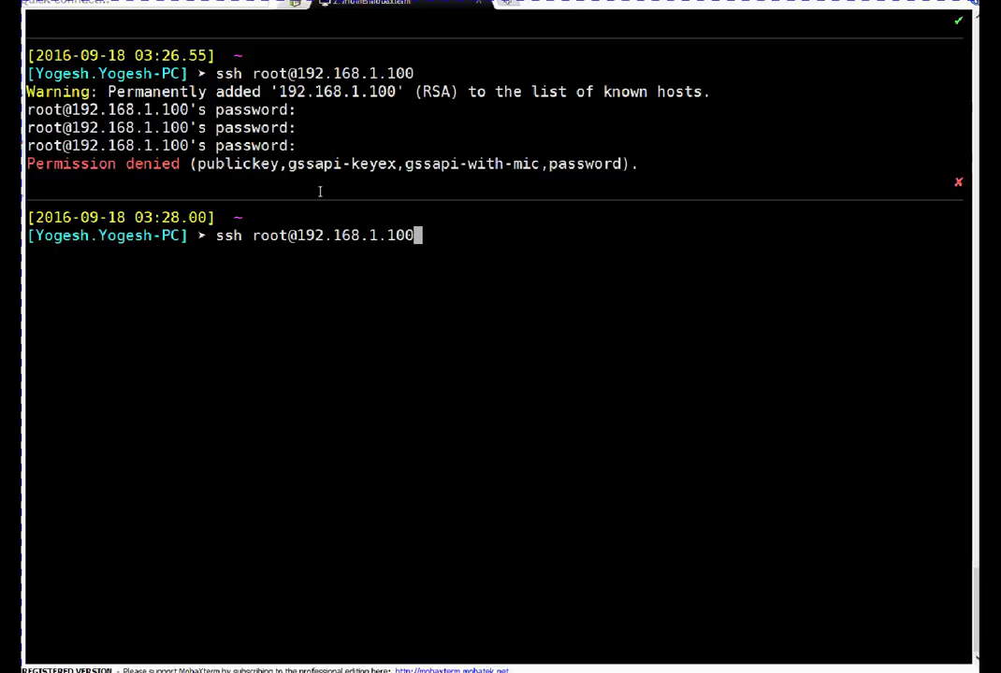
key(Return)
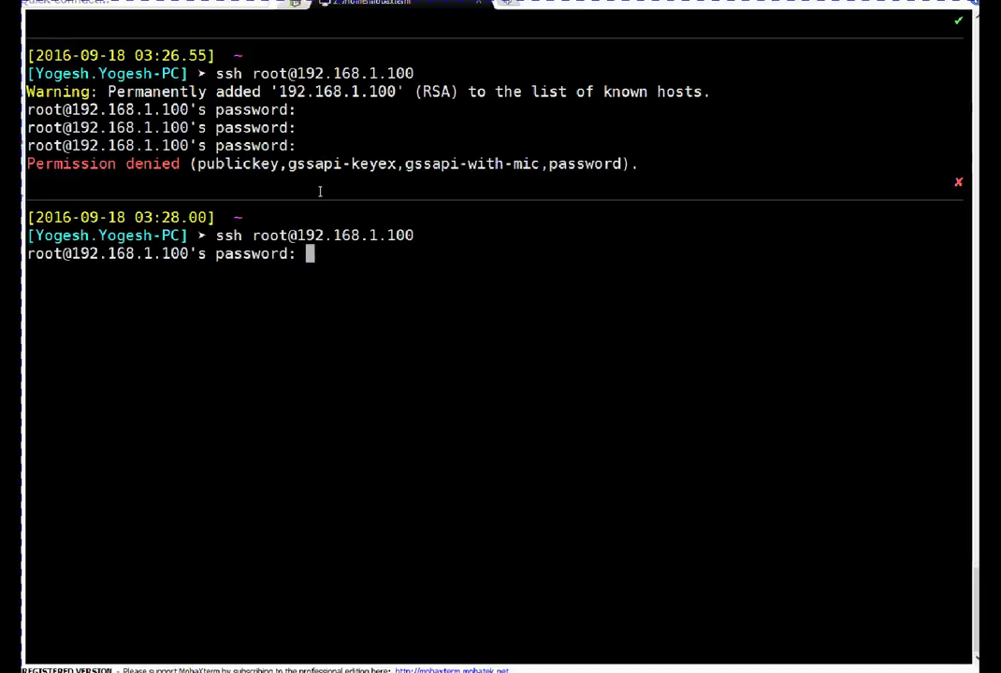
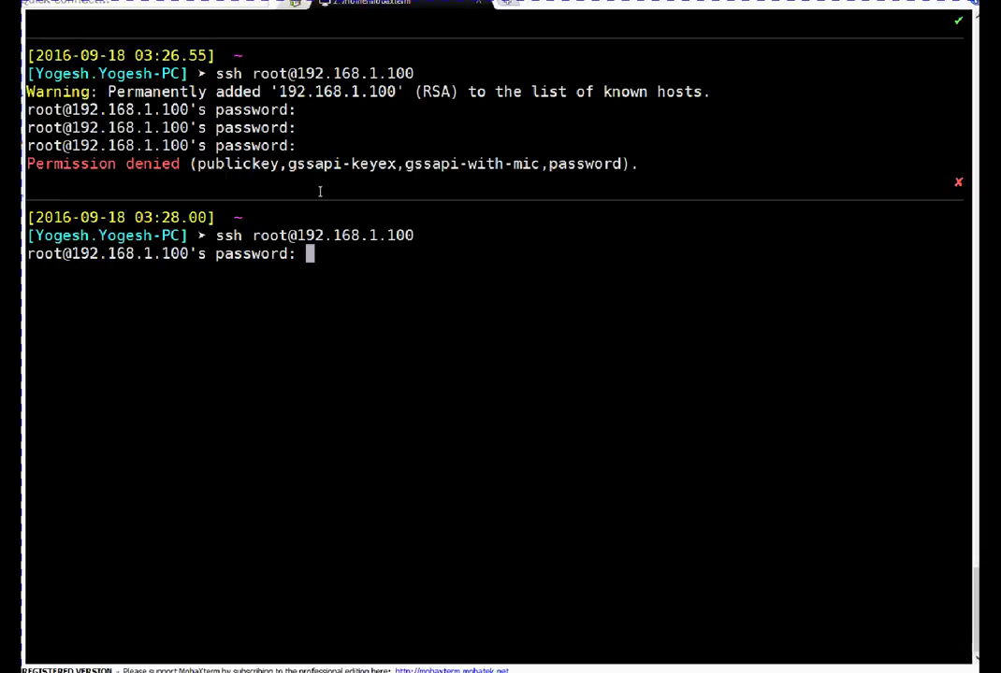
key(Return)
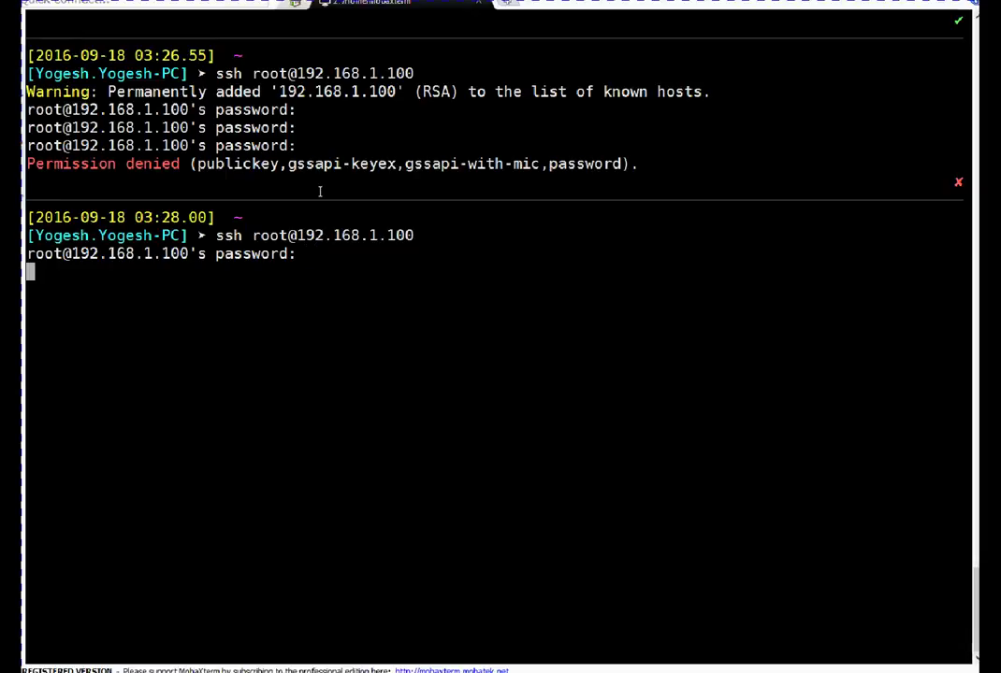
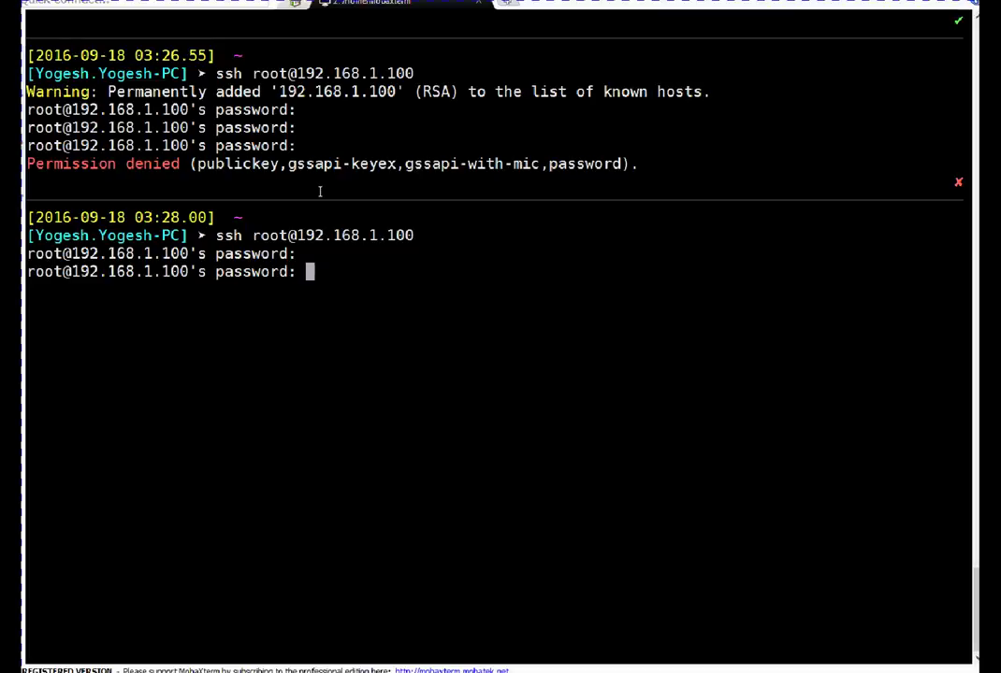
Log in as root to centos7lab at 192.168.1.100 and hide the SFTP sidebar to widen the terminal
key(Return)
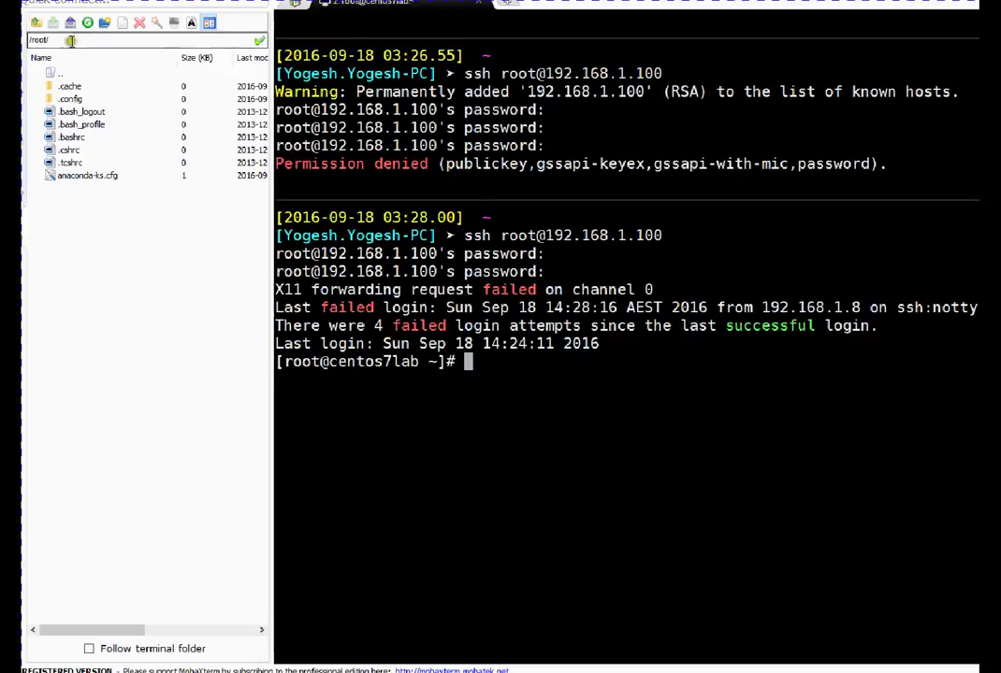
click(31, 37)
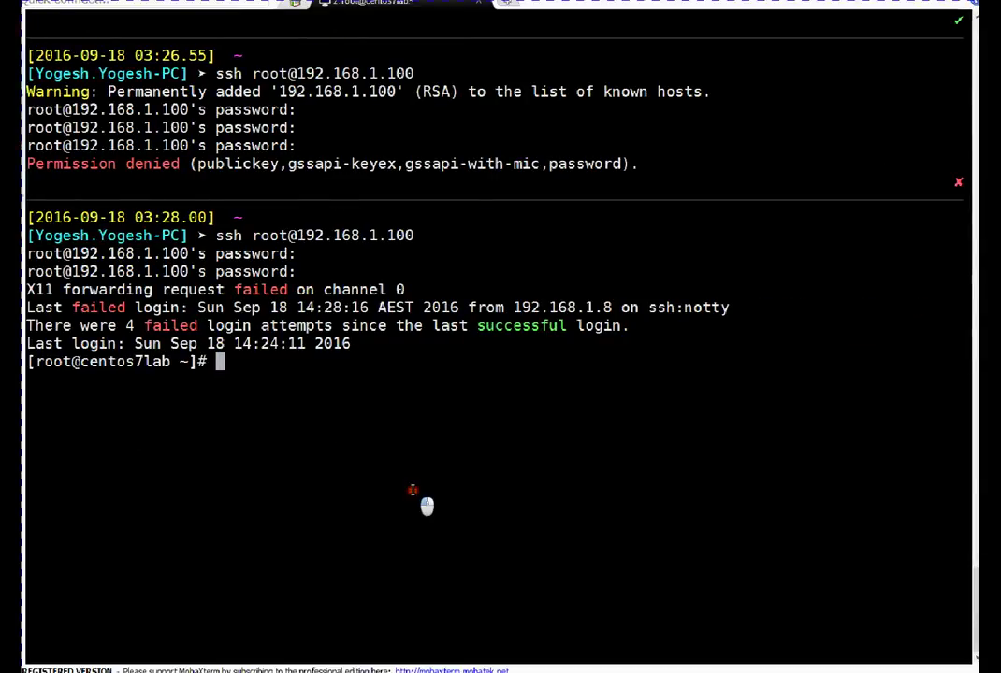
Check the VM's disk usage with df -h and its kernel version with uname -a
text(df -h)
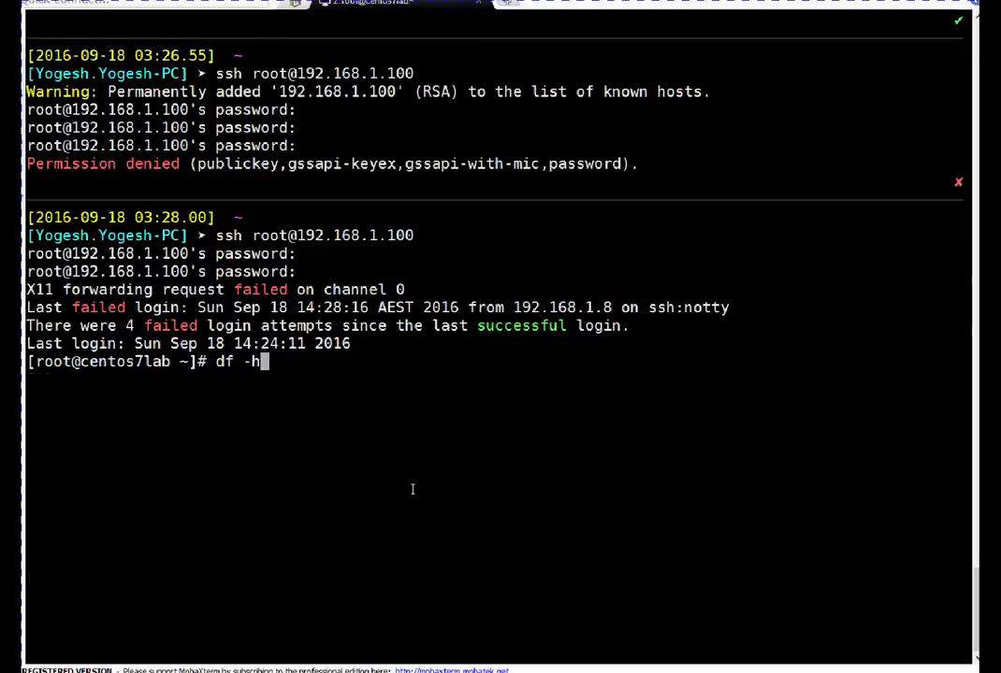
key(Return)
text(uname -a)
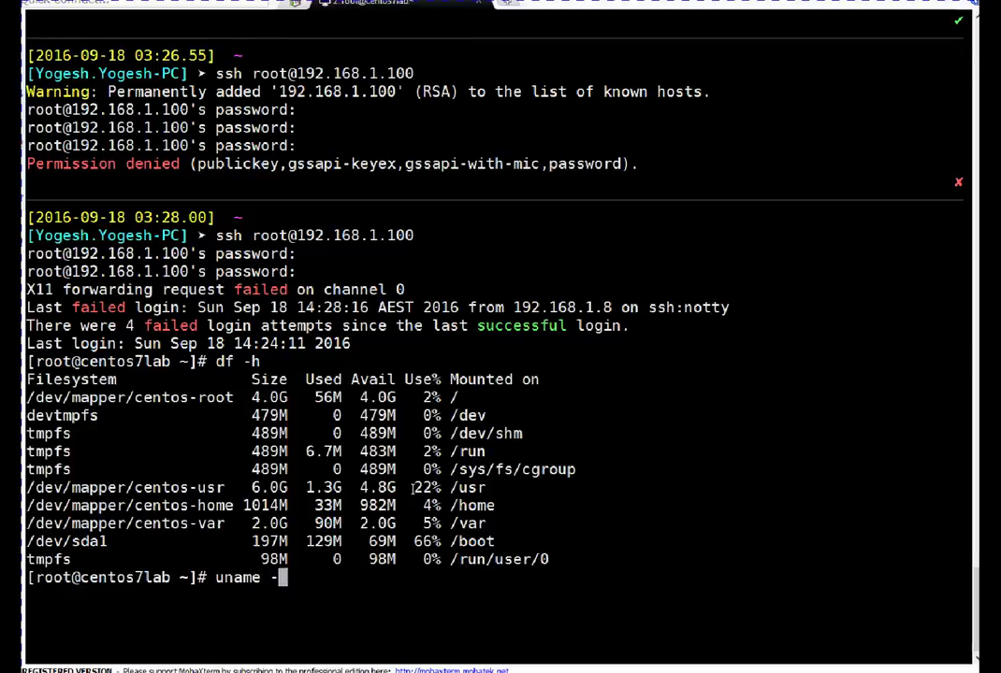
key(Return)
key(Return)
key(Return)
text(df)
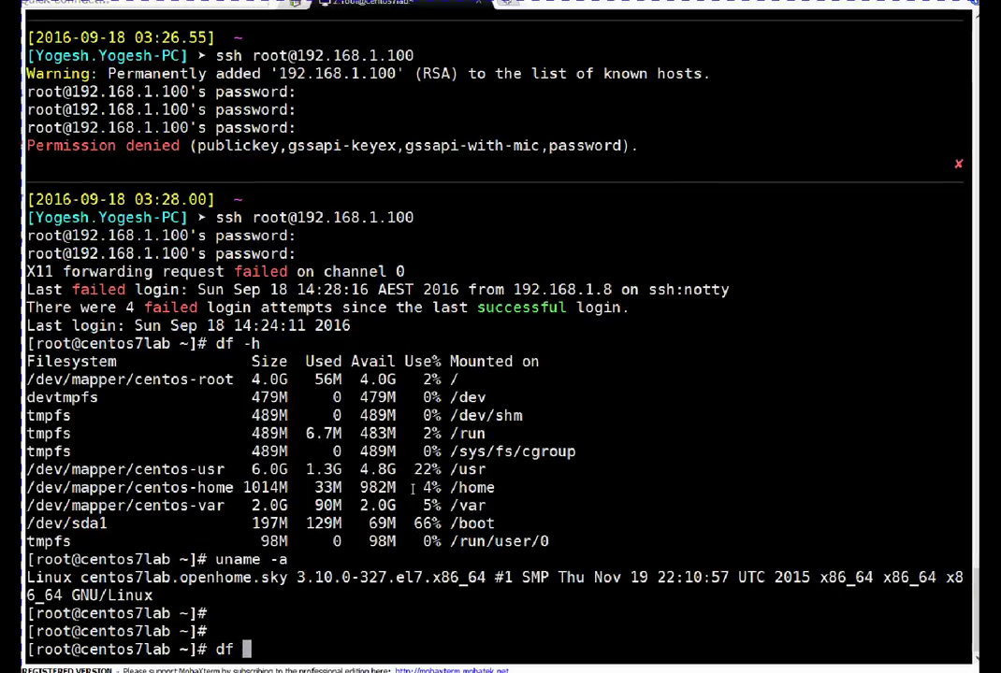
text( -h)
key(Return)
key(Return)
Display /etc/resolv.conf and highlight the nameserver 8.8.8.8
text(nsl)
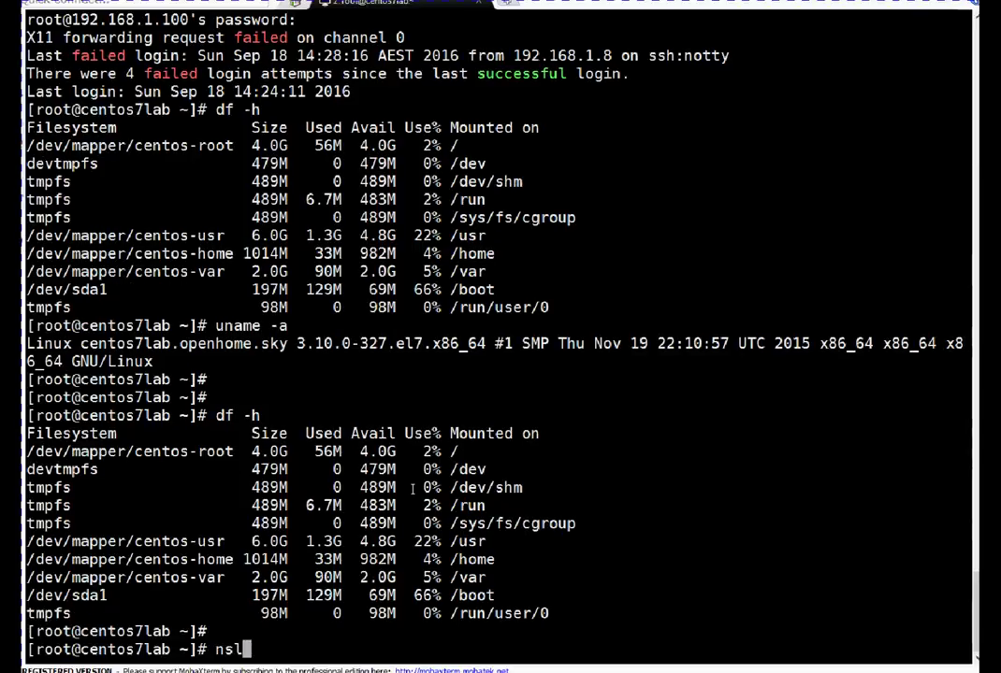
key(BackSpace)
key(BackSpace)
key(BackSpace)
text(cat /etc/res)
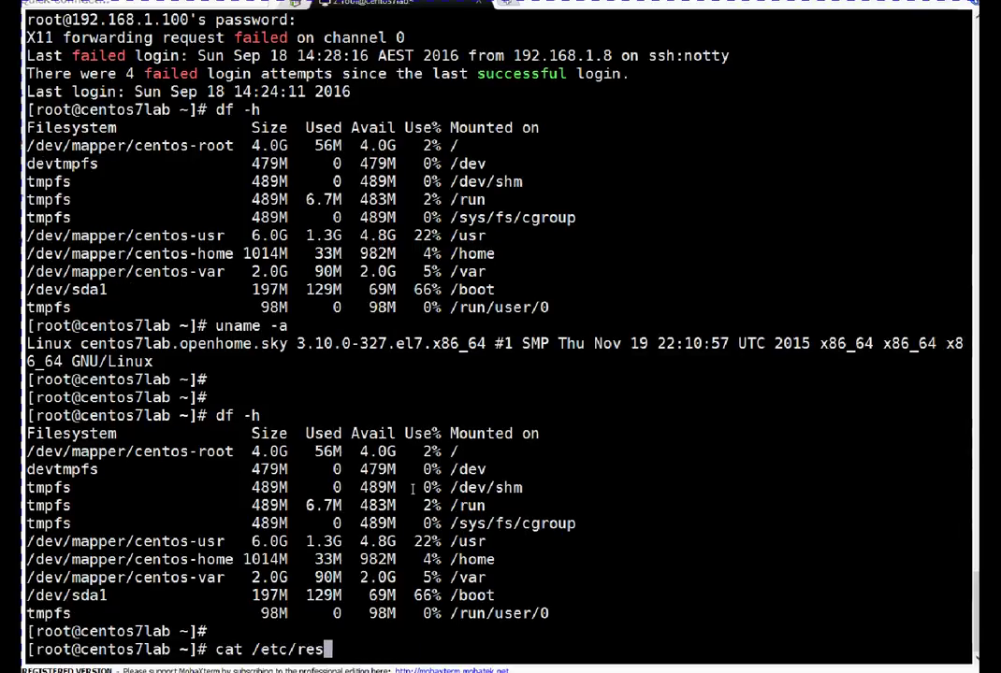
key(Tab)
key(Return)
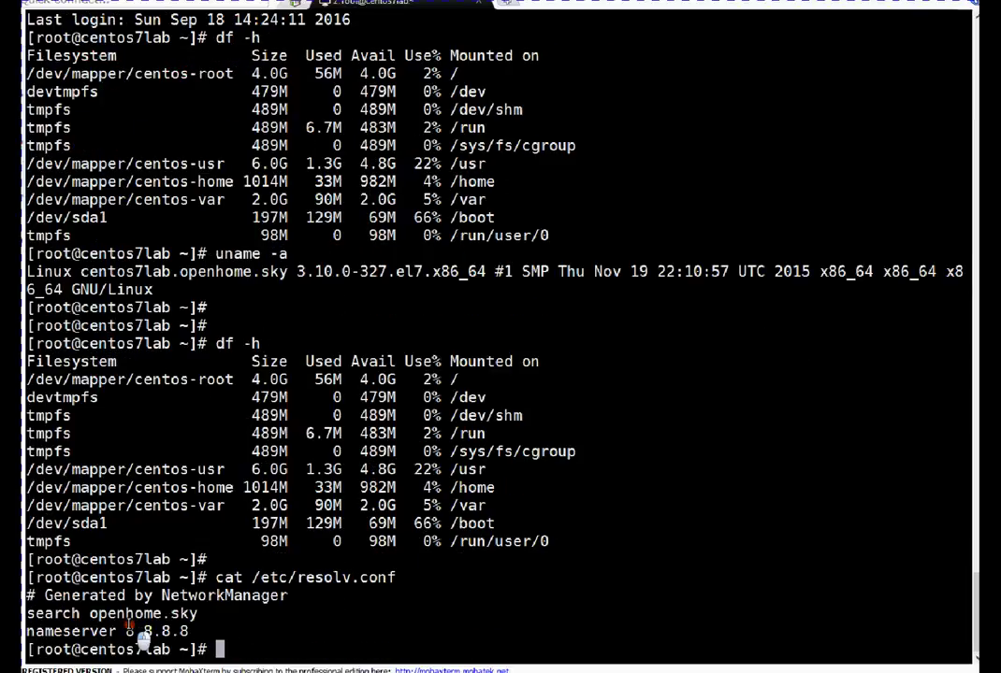
drag(126, 631, 191, 645)
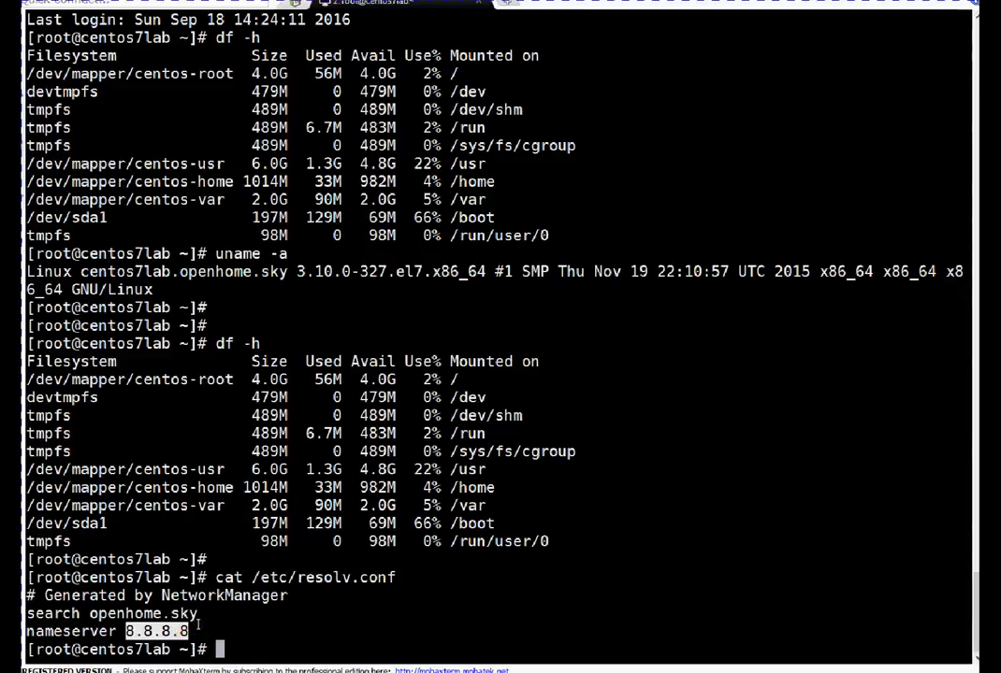
click(252, 619)
Run nslookup gmail.com and highlight the resolved address 172.217.25.165
key(Return)
key(Return)
text(nslookup )
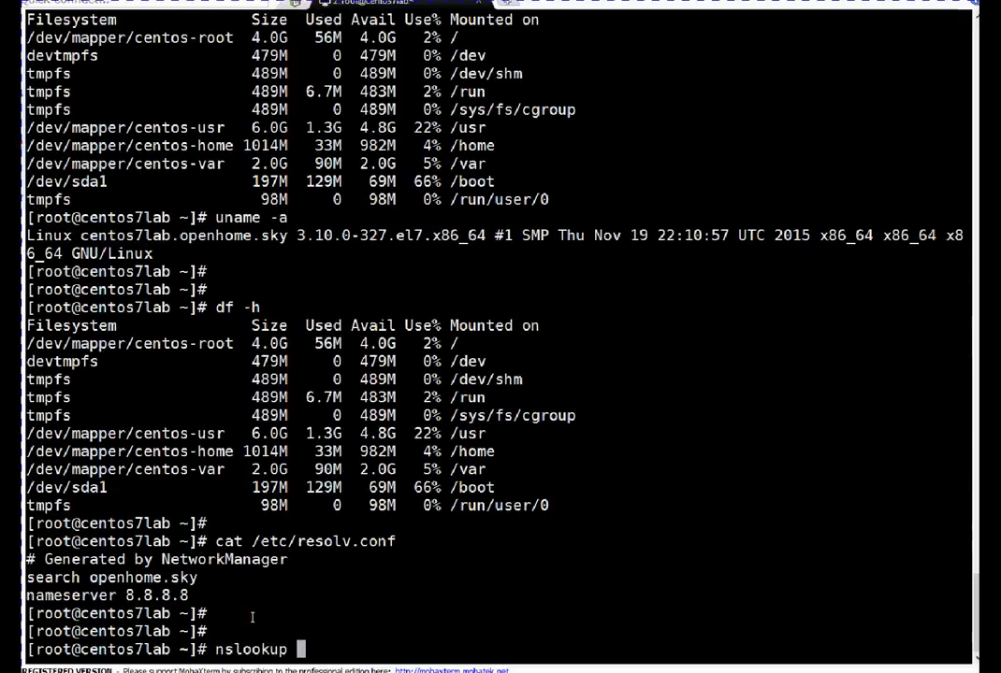
text(gmail.co)
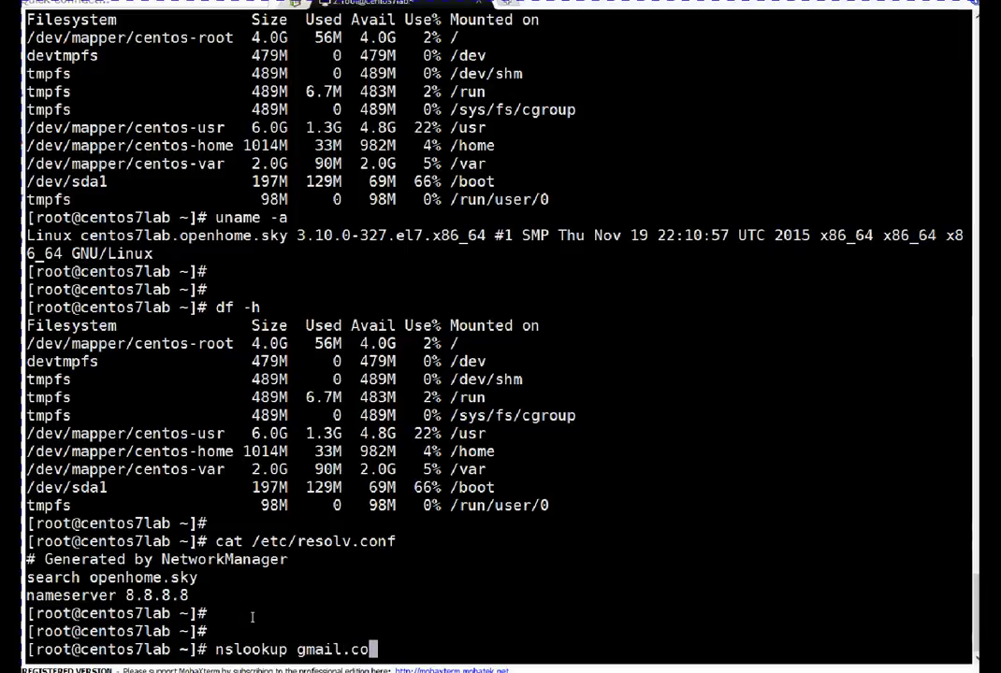
text(m)
key(Return)
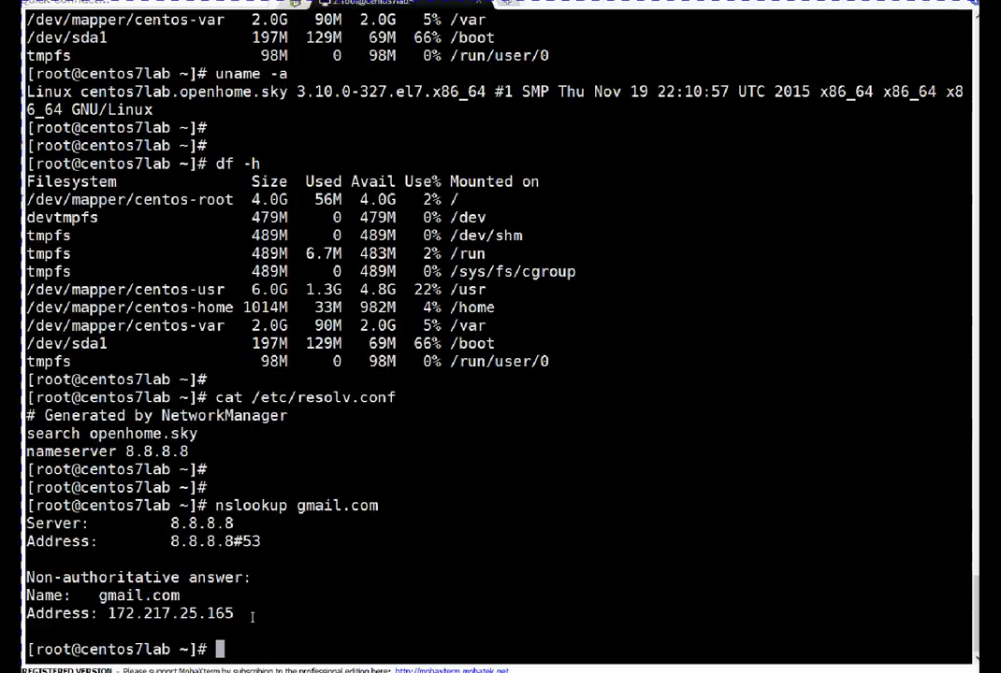
double_click(185, 613)
click(319, 597)
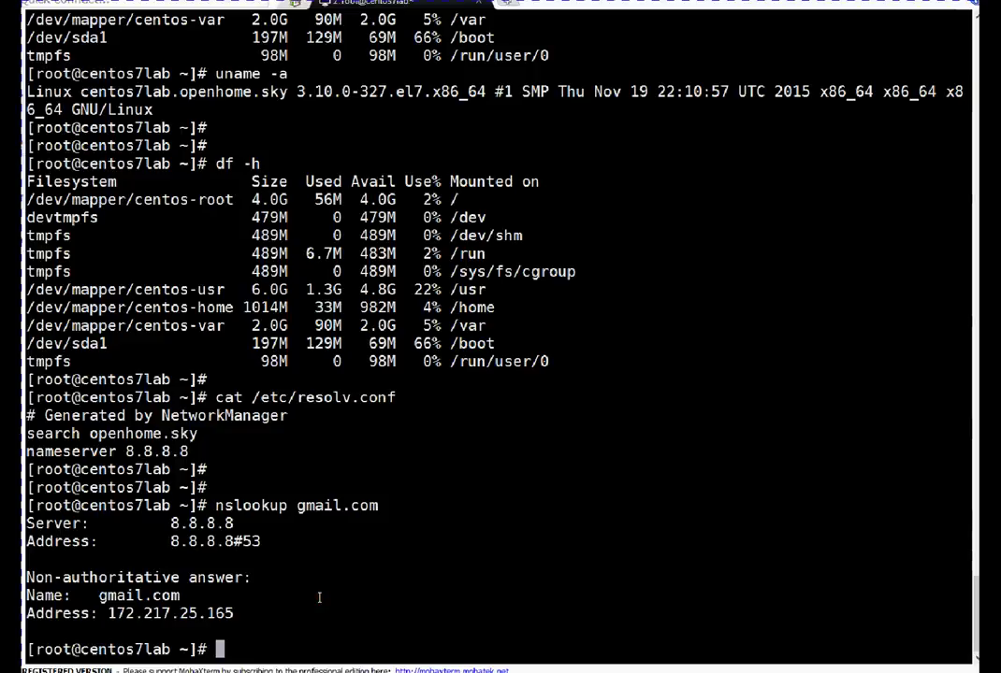